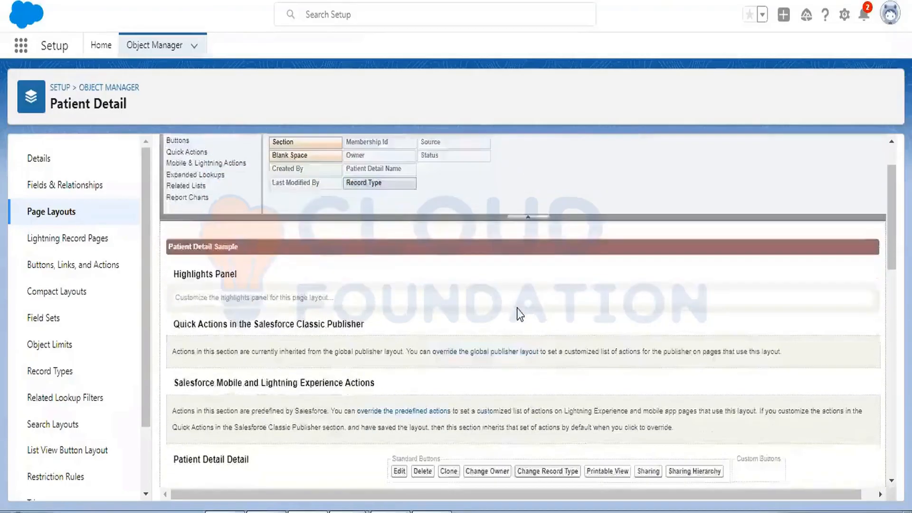
Step: Make the Membership Id field required in the Marketing layout of Patient Detail and save the layout
{"action": "left_click", "coordinate": [303, 281]}
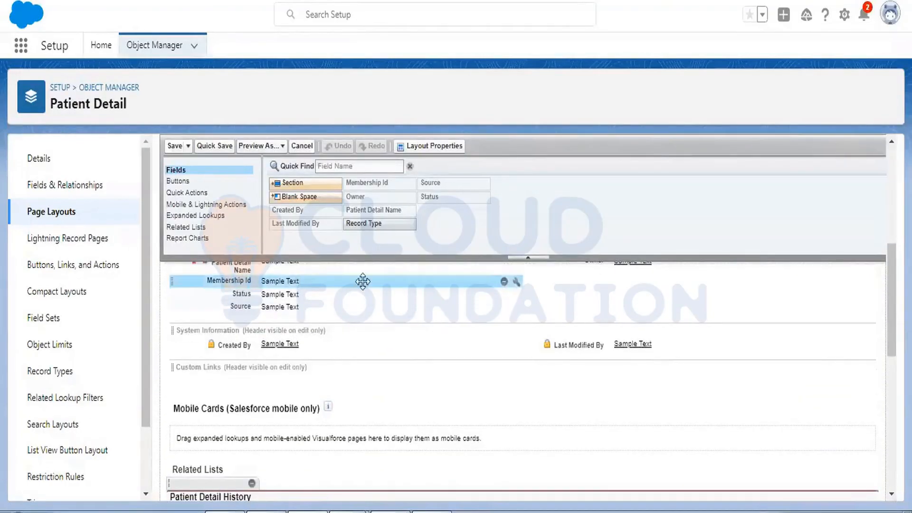
{"action": "left_click", "coordinate": [517, 282]}
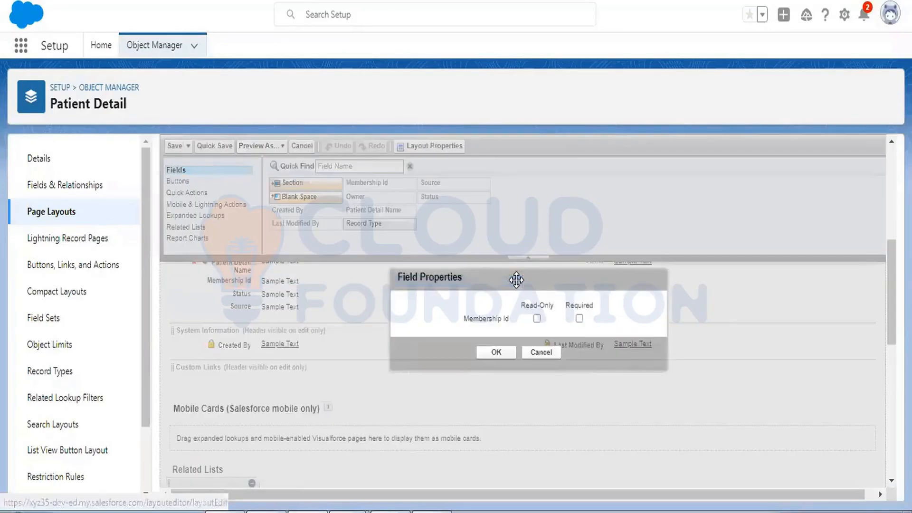
{"action": "left_click", "coordinate": [540, 352]}
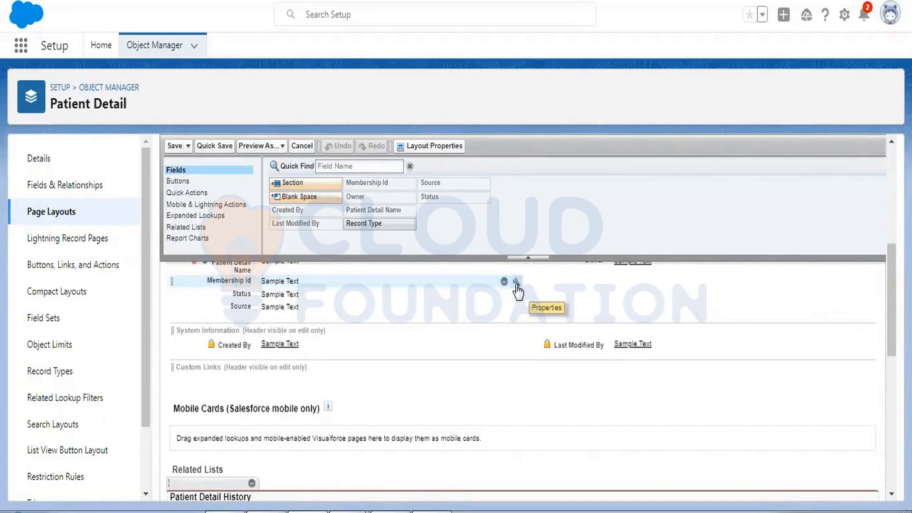
{"action": "left_click", "coordinate": [516, 282]}
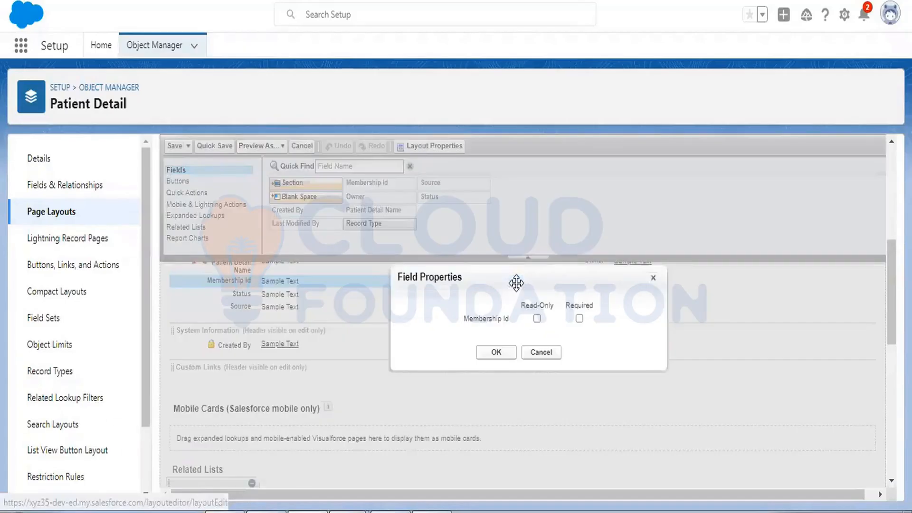
{"action": "left_click", "coordinate": [579, 318]}
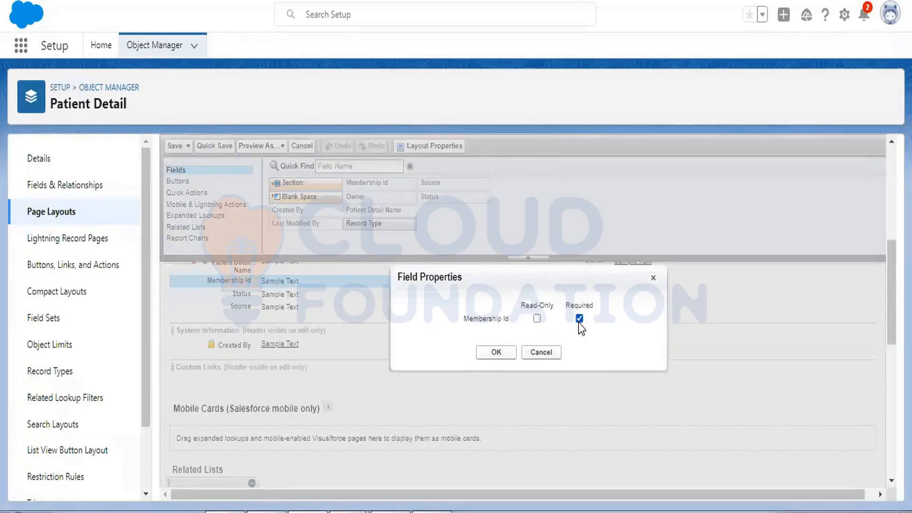
{"action": "left_click", "coordinate": [497, 352]}
{"action": "left_click", "coordinate": [174, 146]}
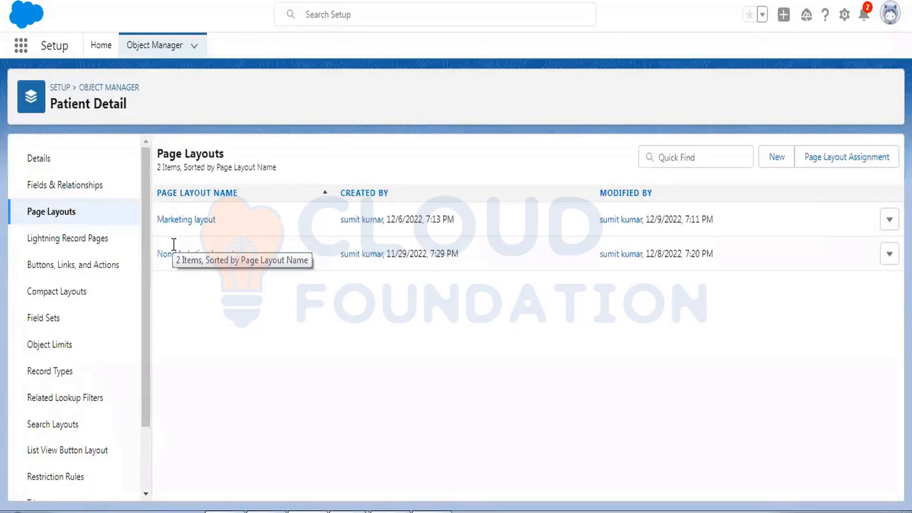
Step: Try setting the Membership Id custom field to always require a value in its field definition, and cancel the edit
{"action": "left_click", "coordinate": [80, 186]}
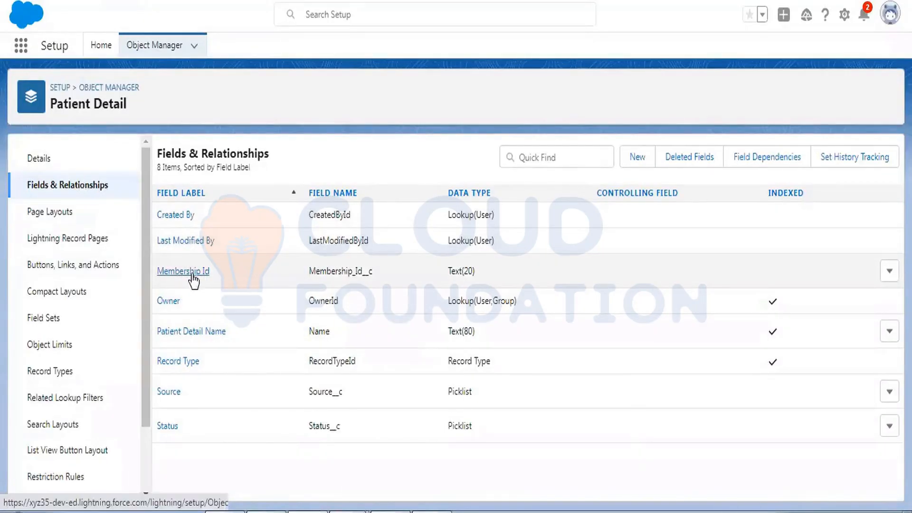
{"action": "left_click", "coordinate": [193, 275]}
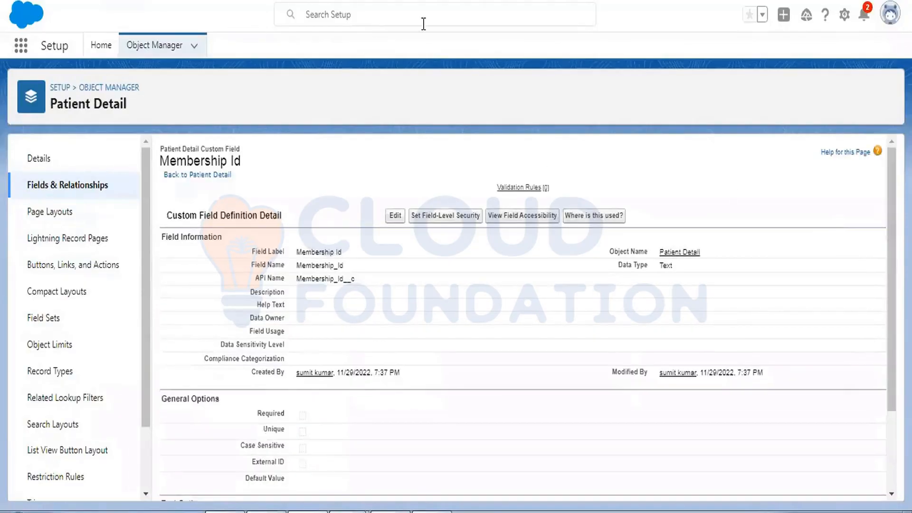
{"action": "left_click", "coordinate": [395, 216]}
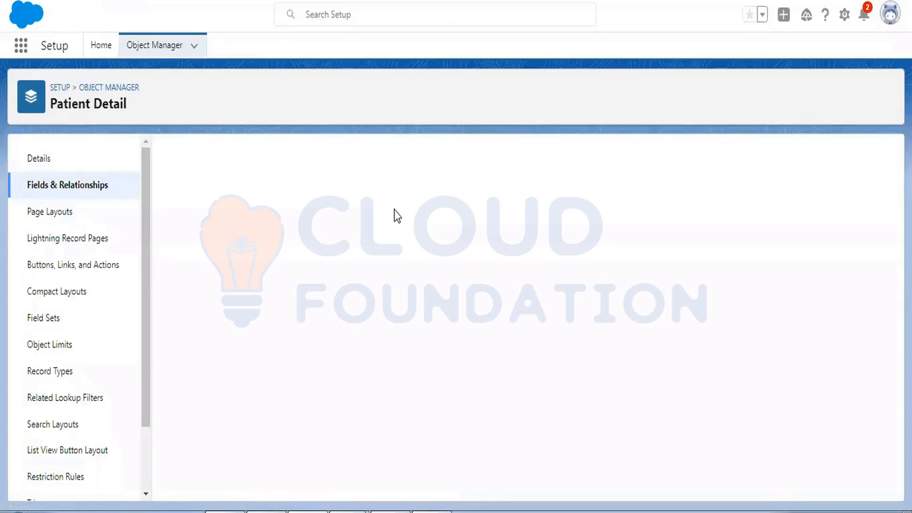
{"action": "scroll", "coordinate": [602, 299], "scroll_direction": "down", "scroll_amount": 2}
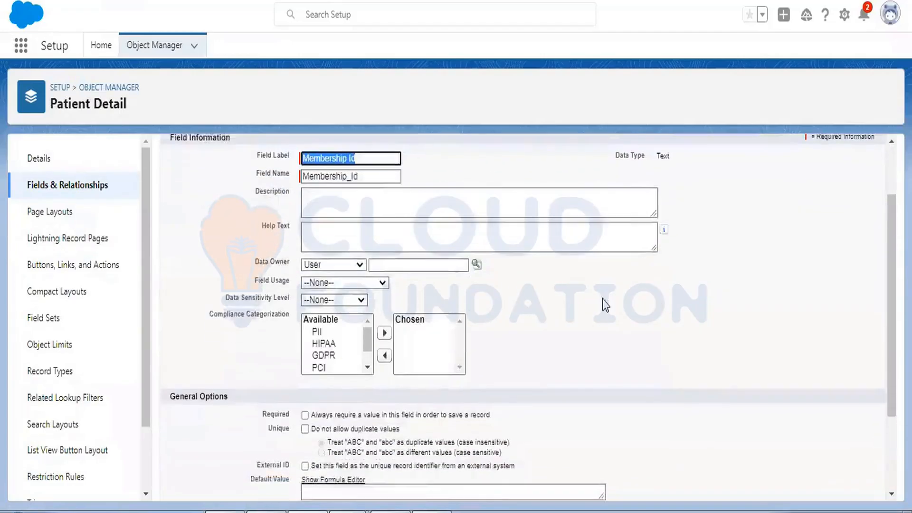
{"action": "scroll", "coordinate": [602, 299], "scroll_direction": "down", "scroll_amount": 2}
{"action": "left_click", "coordinate": [305, 337]}
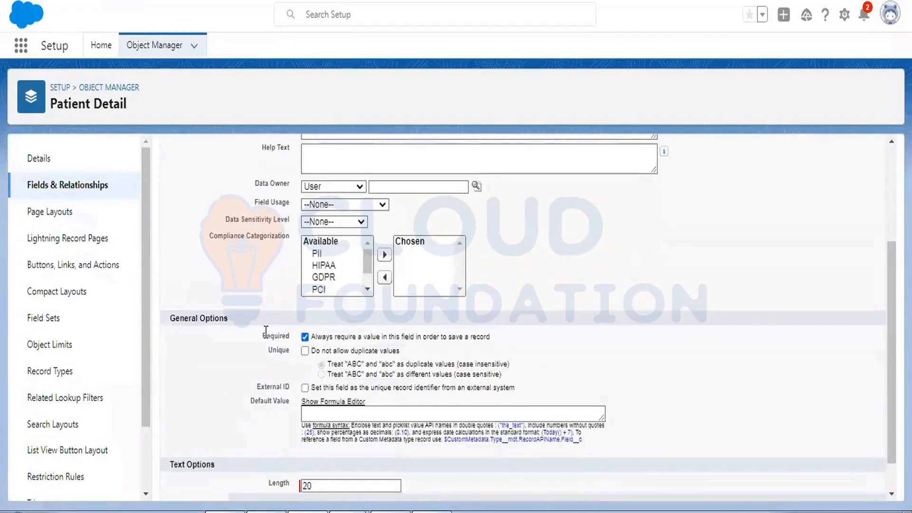
{"action": "left_click_drag", "start_coordinate": [262, 335], "coordinate": [292, 339]}
{"action": "scroll", "coordinate": [635, 270], "scroll_direction": "up", "scroll_amount": 4}
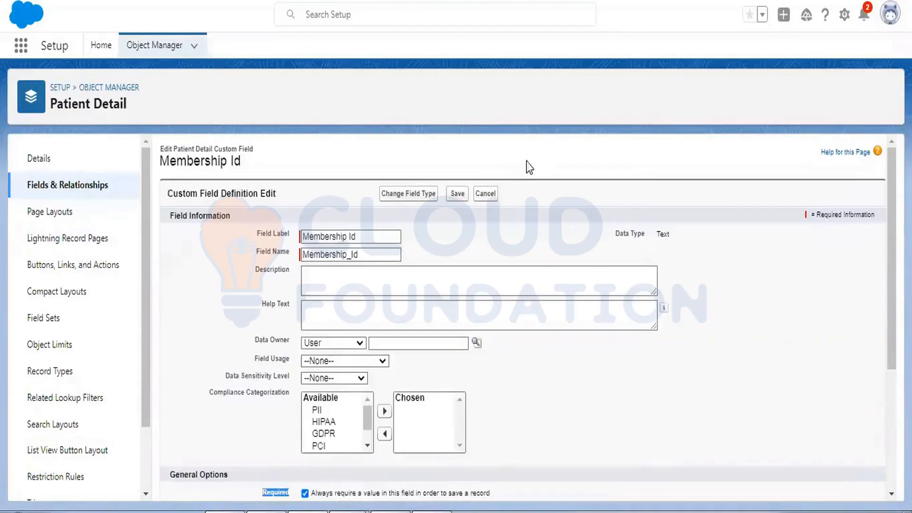
{"action": "left_click", "coordinate": [490, 199]}
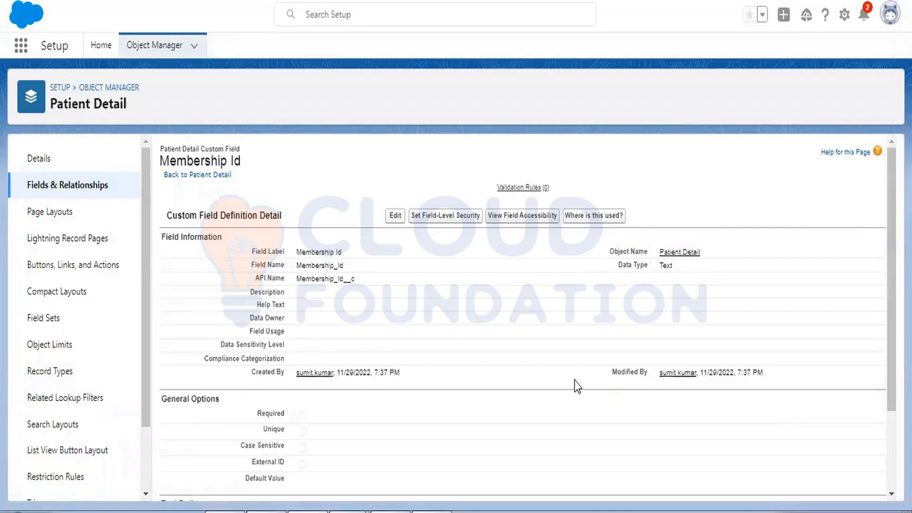
Step: Remove the Required setting from the Membership Id field in the Marketing layout and save the layout
{"action": "left_click", "coordinate": [58, 211]}
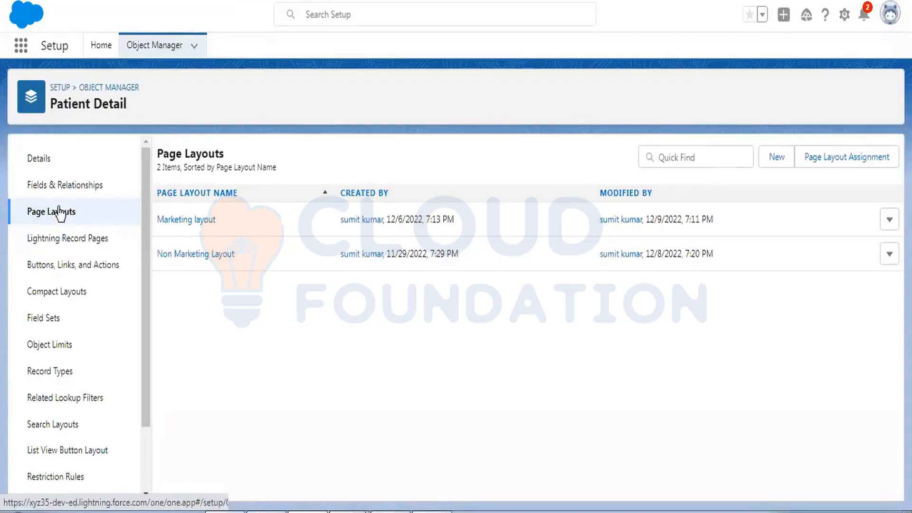
{"action": "left_click", "coordinate": [889, 221]}
{"action": "left_click", "coordinate": [851, 251]}
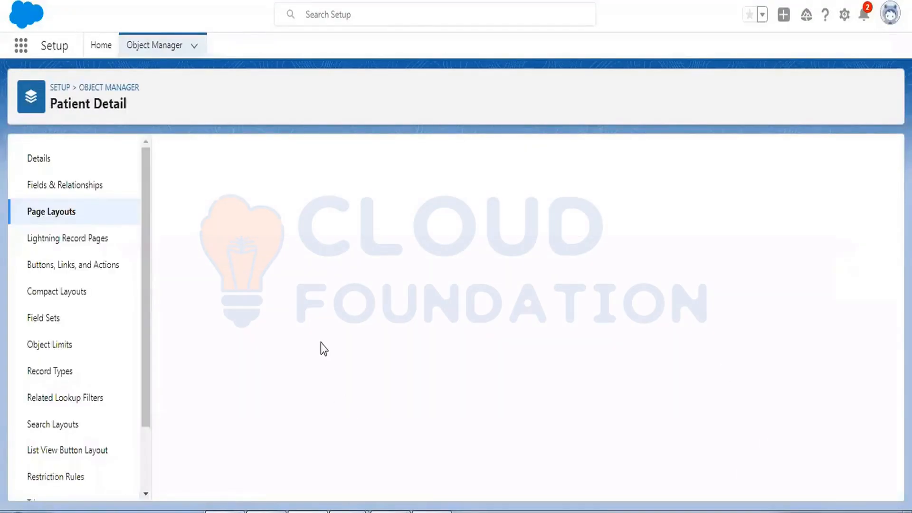
{"action": "scroll", "coordinate": [355, 303], "scroll_direction": "down", "scroll_amount": 5}
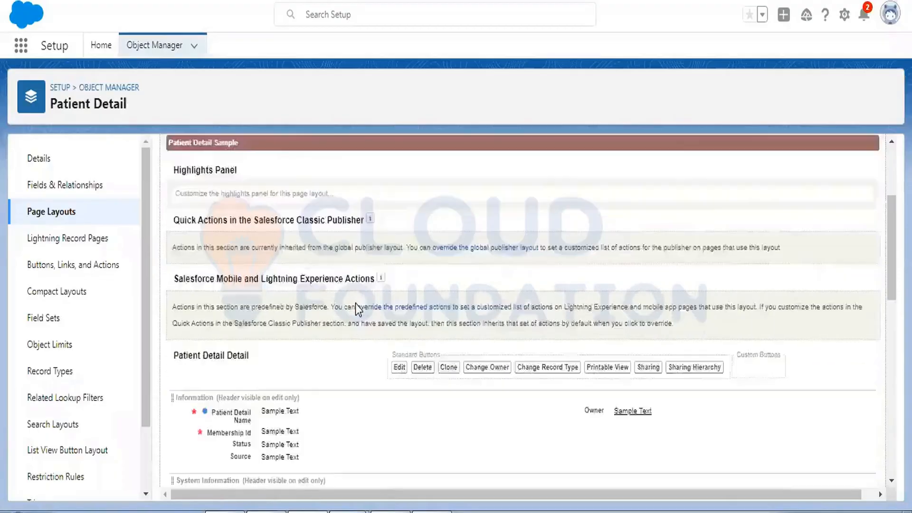
{"action": "left_click", "coordinate": [518, 360]}
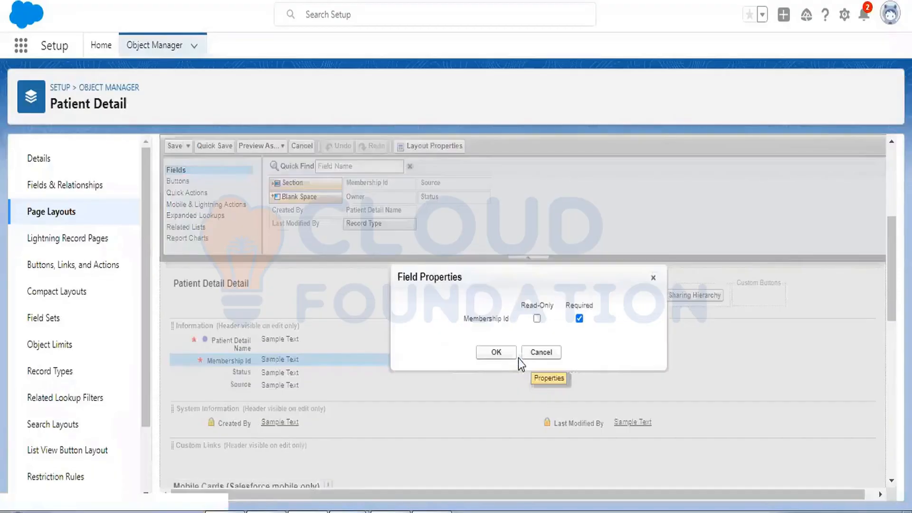
{"action": "left_click", "coordinate": [579, 318]}
{"action": "left_click", "coordinate": [496, 353]}
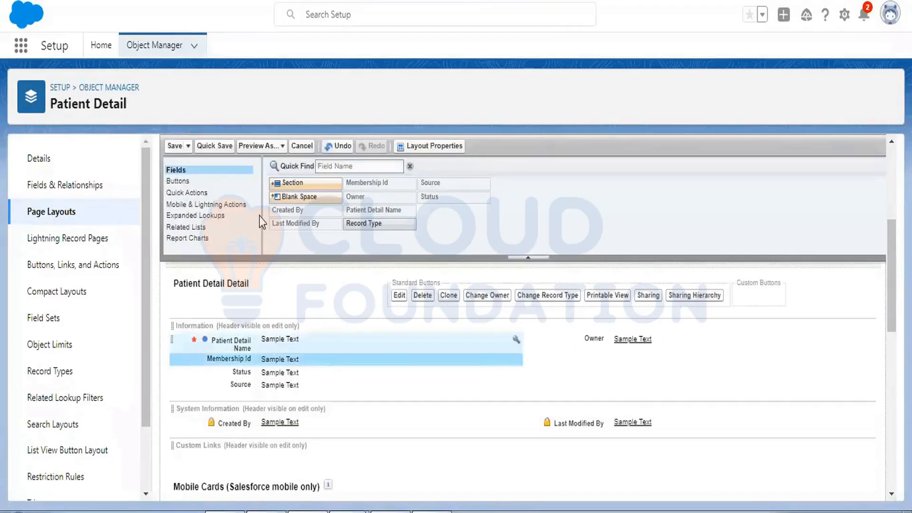
{"action": "left_click", "coordinate": [177, 148]}
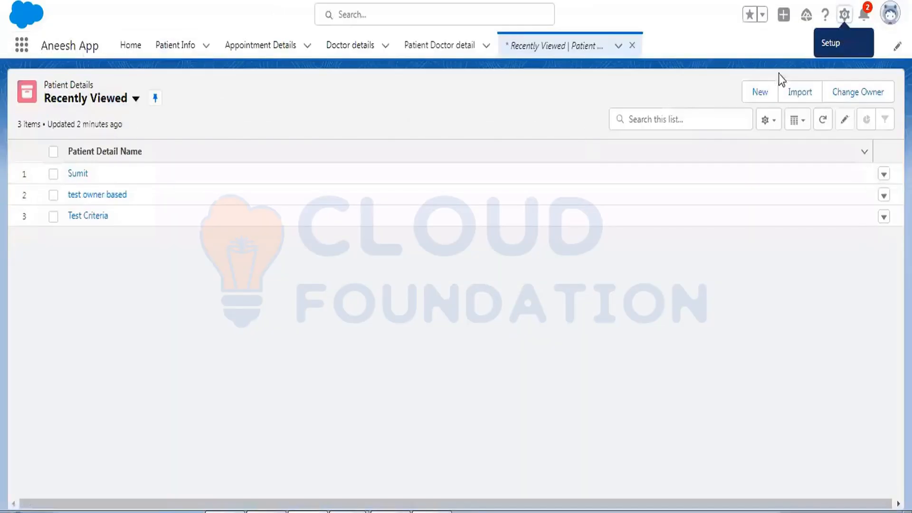
Step: Switch to Aneesh App, check the Membership Id field on a new Marketing RT patient detail form, and close it unsaved
{"action": "left_click", "coordinate": [760, 91]}
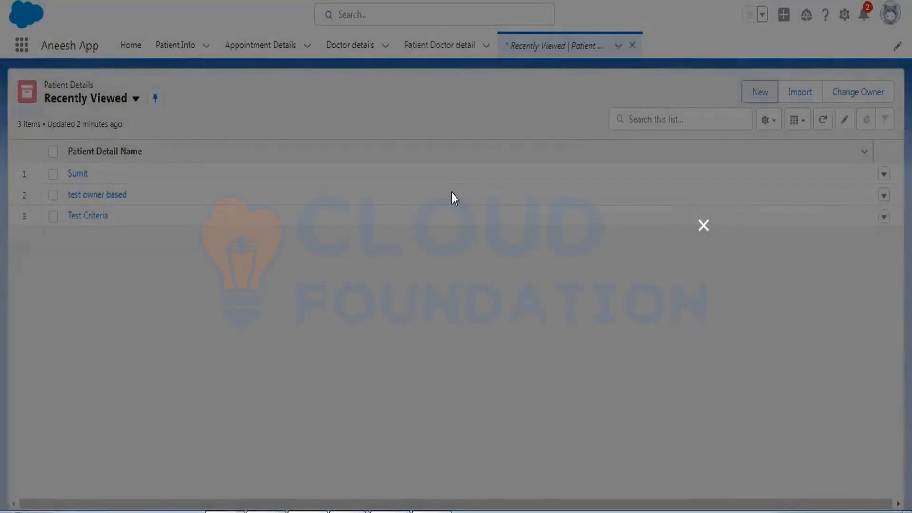
{"action": "left_click", "coordinate": [681, 316]}
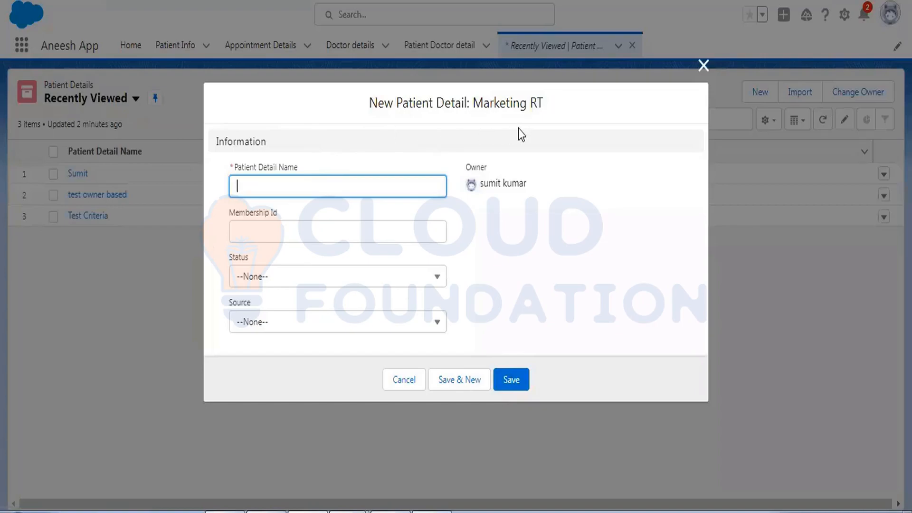
{"action": "left_click", "coordinate": [228, 218]}
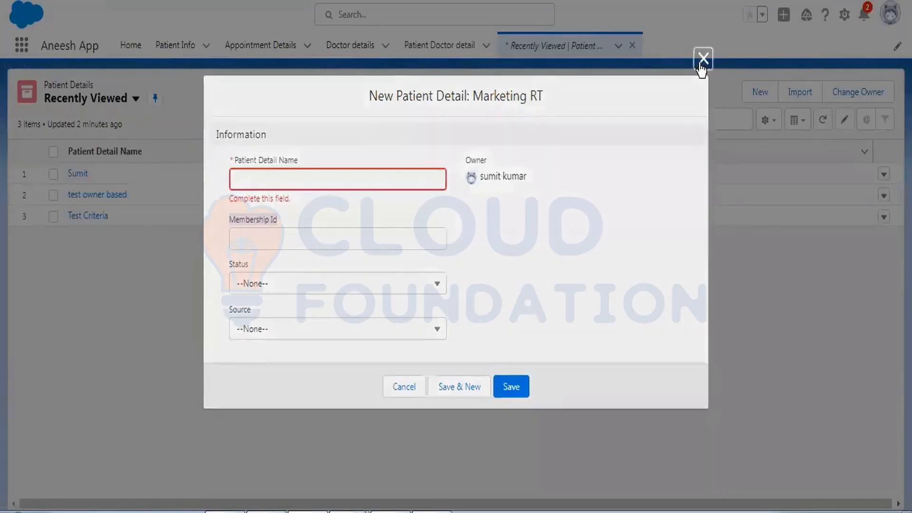
{"action": "left_click", "coordinate": [702, 60]}
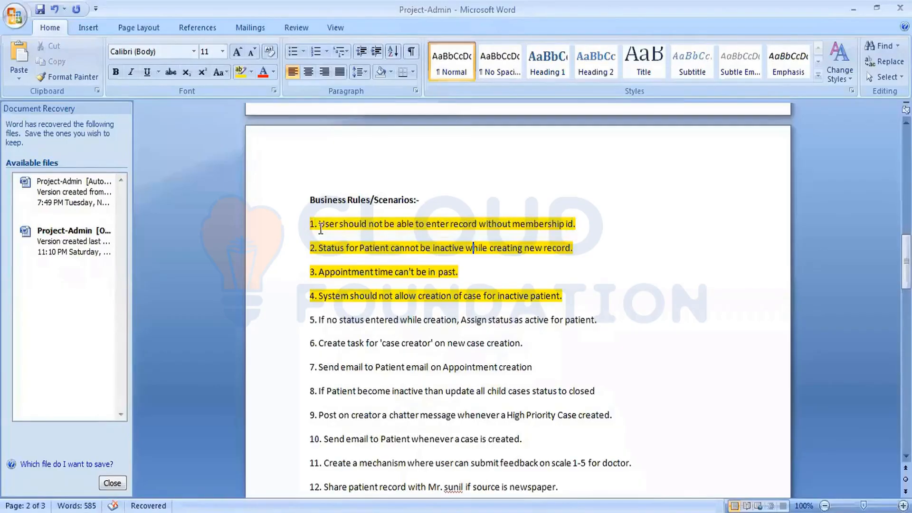
Step: Switch to the Project-Admin document in Word and read business rule 1 about entering a record without a membership id
{"action": "left_click_drag", "start_coordinate": [316, 224], "coordinate": [487, 224]}
{"action": "left_click_drag", "start_coordinate": [318, 225], "coordinate": [693, 204]}
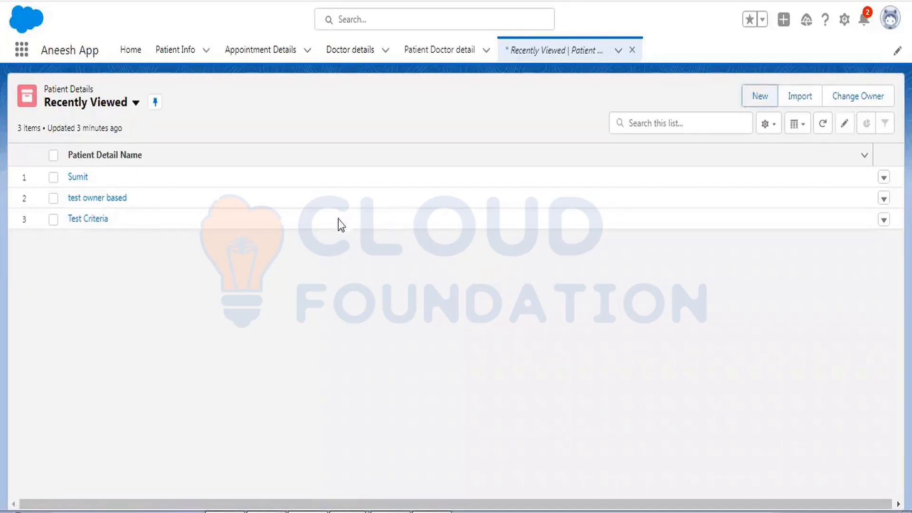
Step: Open the first patient detail record in Aneesh App, try clearing its Membership Id, and cancel the edit
{"action": "left_click", "coordinate": [78, 177]}
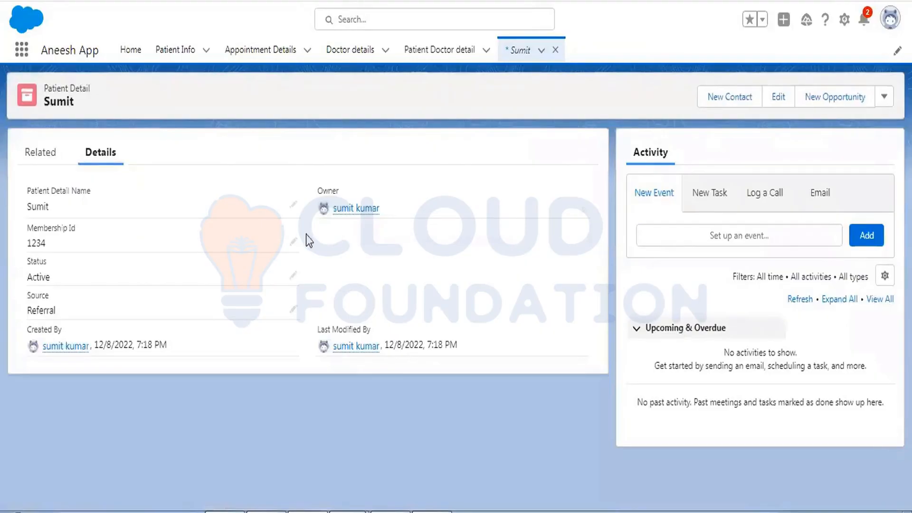
{"action": "left_click", "coordinate": [296, 246]}
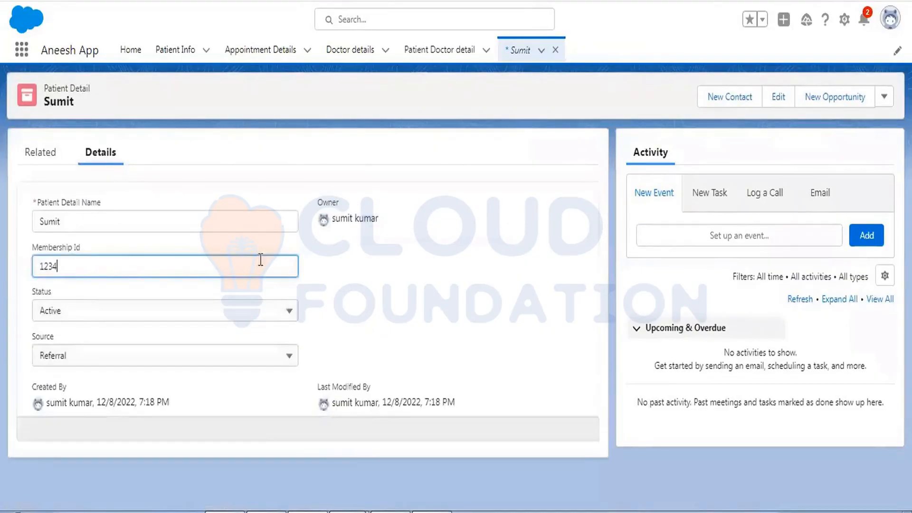
{"action": "left_click_drag", "start_coordinate": [65, 263], "coordinate": [3, 267]}
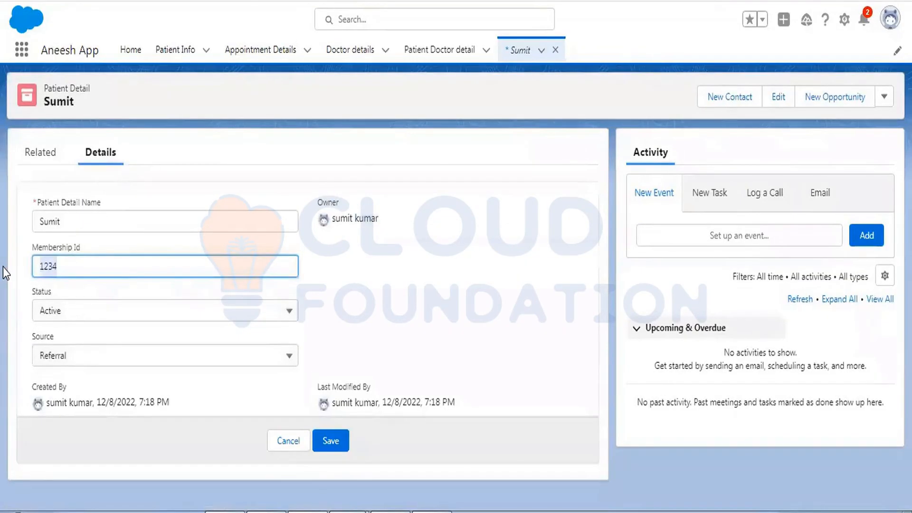
{"action": "key", "text": "BackSpace"}
{"action": "left_click", "coordinate": [454, 292]}
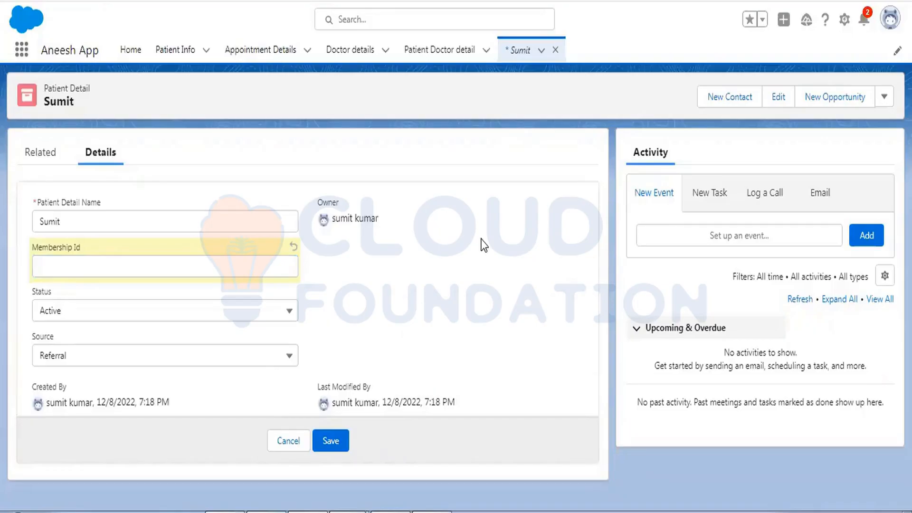
{"action": "left_click", "coordinate": [285, 440]}
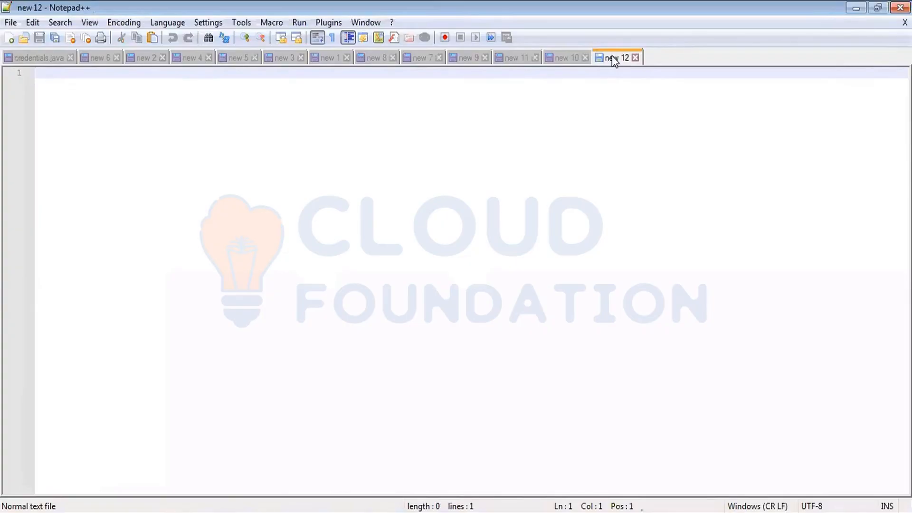
Step: In Notepad++, write the rule condition on three lines: "new record", "&&" and "membershp id is blank"
{"action": "type", "text": "new record"}
{"action": "key", "text": "Return"}
{"action": "key", "text": "Return"}
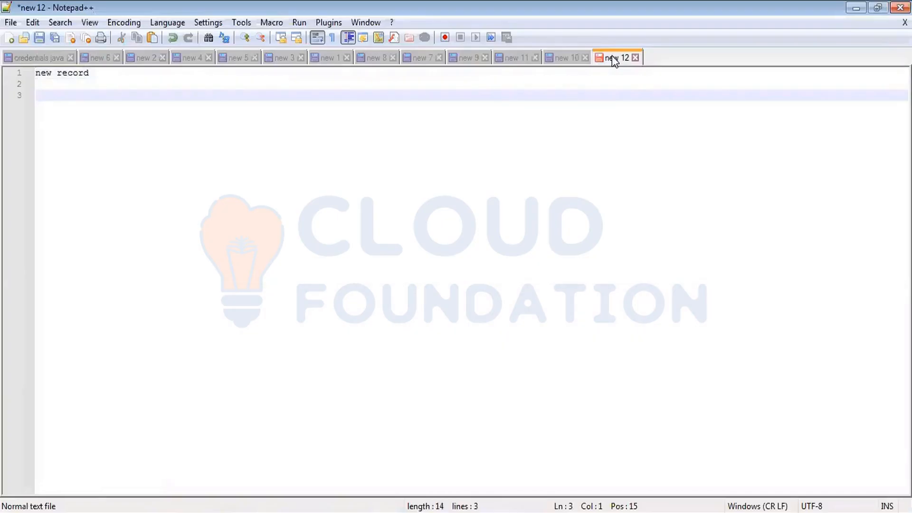
{"action": "type", "text": "membershp id is blan"}
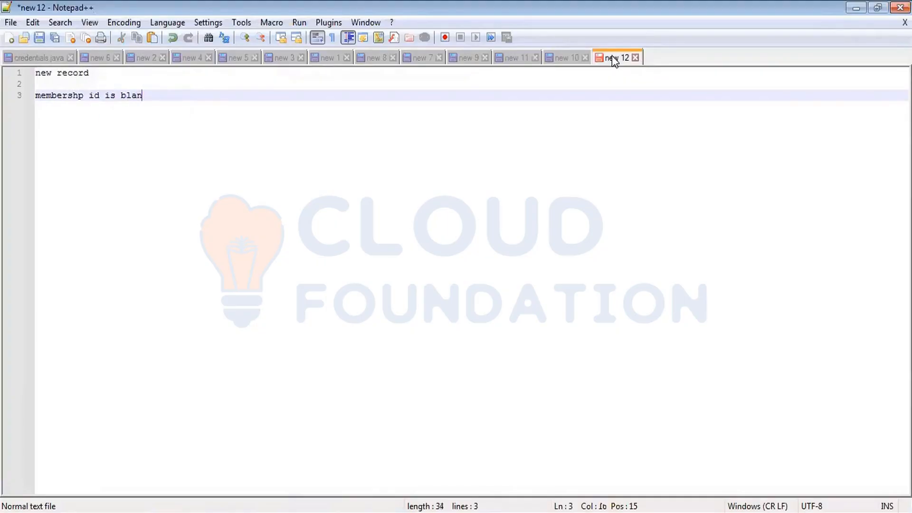
{"action": "type", "text": "k"}
{"action": "left_click", "coordinate": [81, 81]}
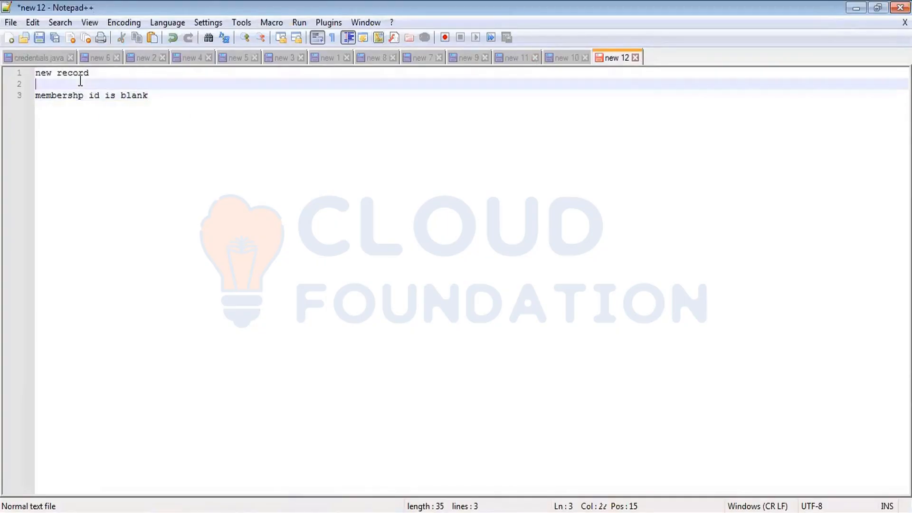
{"action": "type", "text": "&&"}
Step: Add the outcome "error" below the condition, leaving two blank lines between, and switch back to Salesforce Setup
{"action": "key", "text": "ctrl+End"}
{"action": "key", "text": "Return"}
{"action": "key", "text": "Return"}
{"action": "key", "text": "Return"}
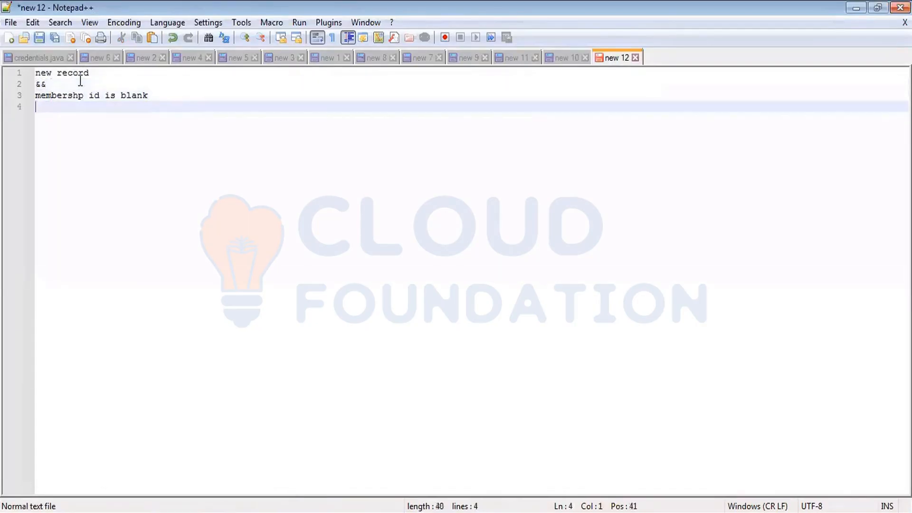
{"action": "type", "text": "error"}
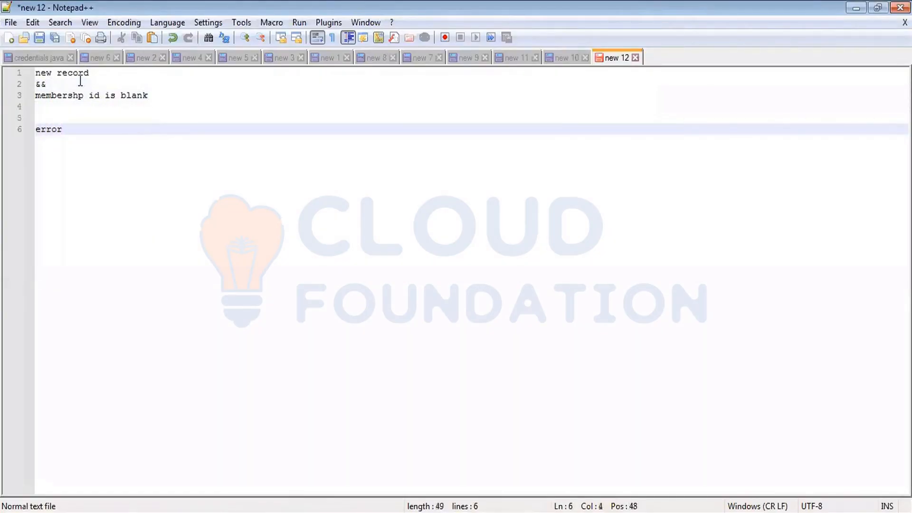
{"action": "left_click", "coordinate": [314, 512]}
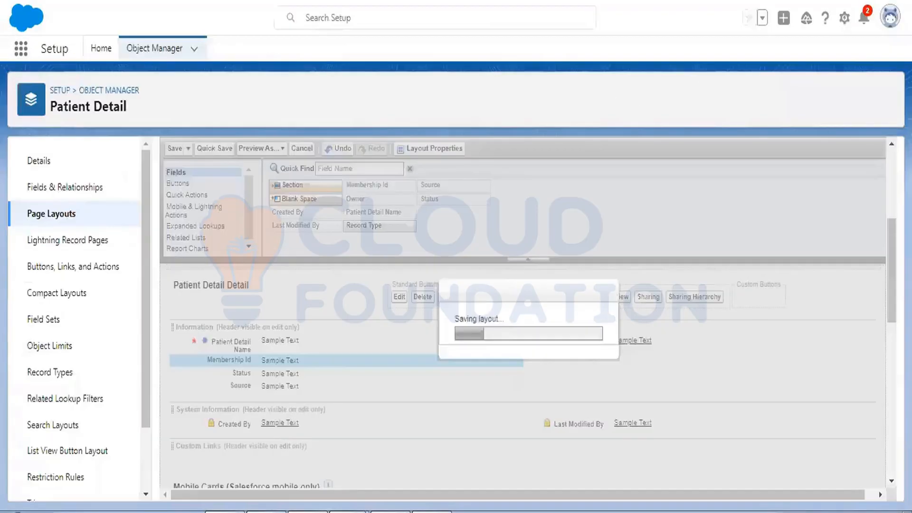
{"action": "scroll", "coordinate": [53, 291], "scroll_direction": "down", "scroll_amount": 3}
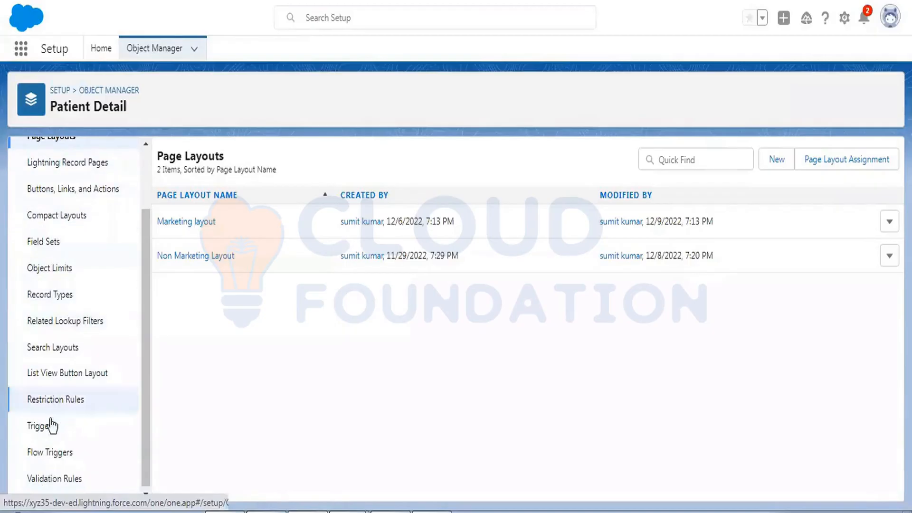
{"action": "left_click", "coordinate": [64, 477]}
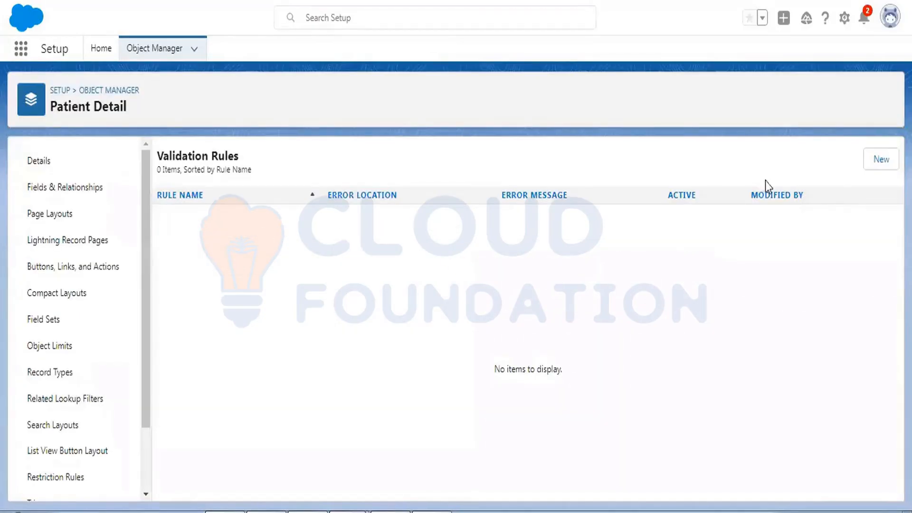
{"action": "left_click", "coordinate": [884, 165]}
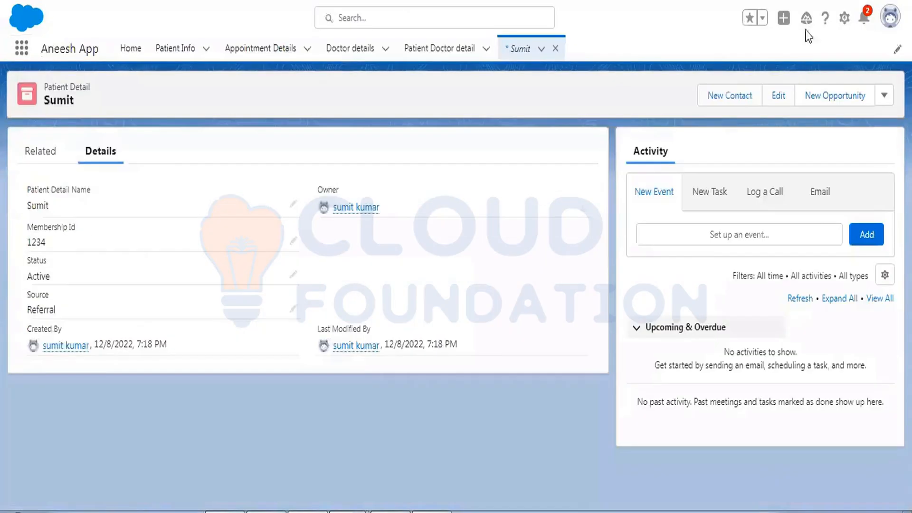
Step: From the open patient record, go to the Patient Detail object's setup and start a new validation rule
{"action": "left_click", "coordinate": [845, 19]}
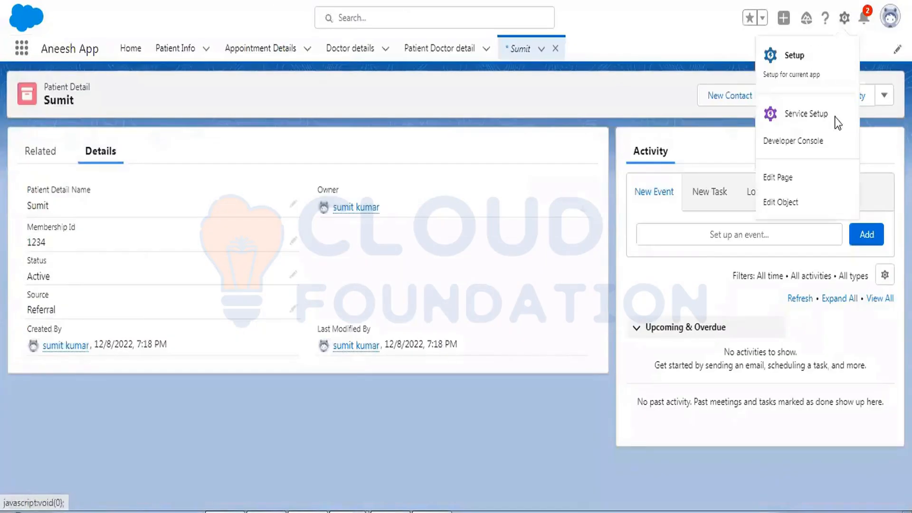
{"action": "left_click", "coordinate": [799, 204]}
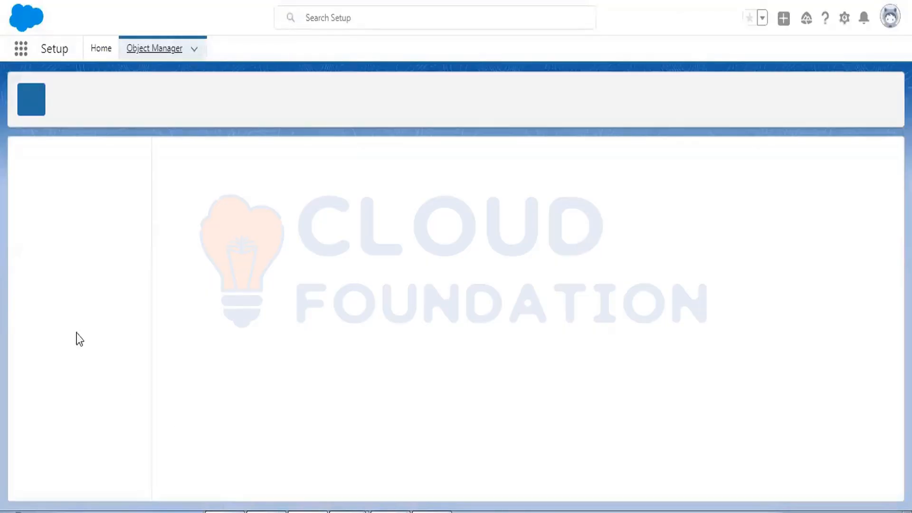
{"action": "scroll", "coordinate": [96, 209], "scroll_direction": "down", "scroll_amount": 2}
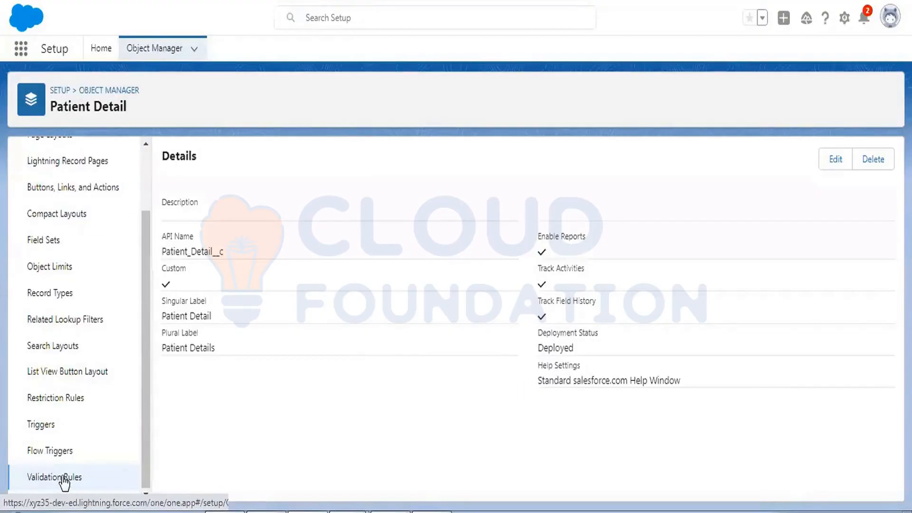
{"action": "left_click", "coordinate": [62, 478]}
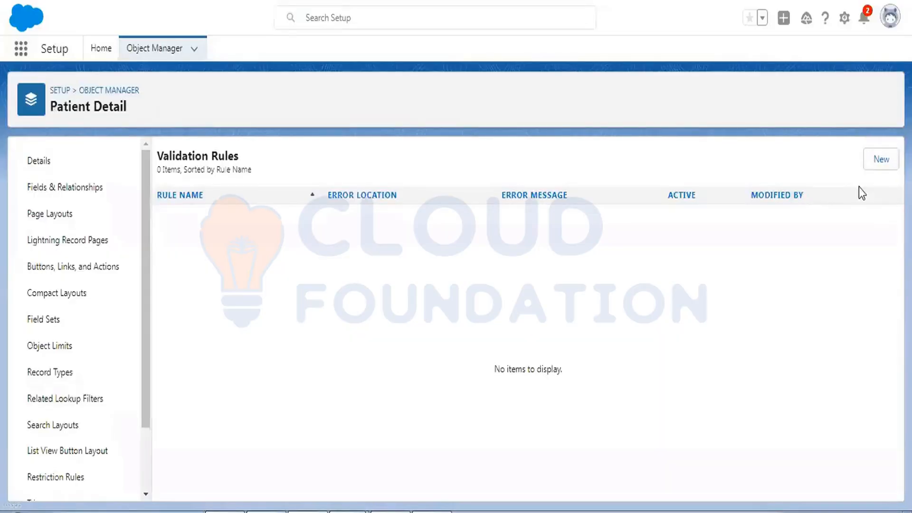
{"action": "left_click", "coordinate": [883, 163]}
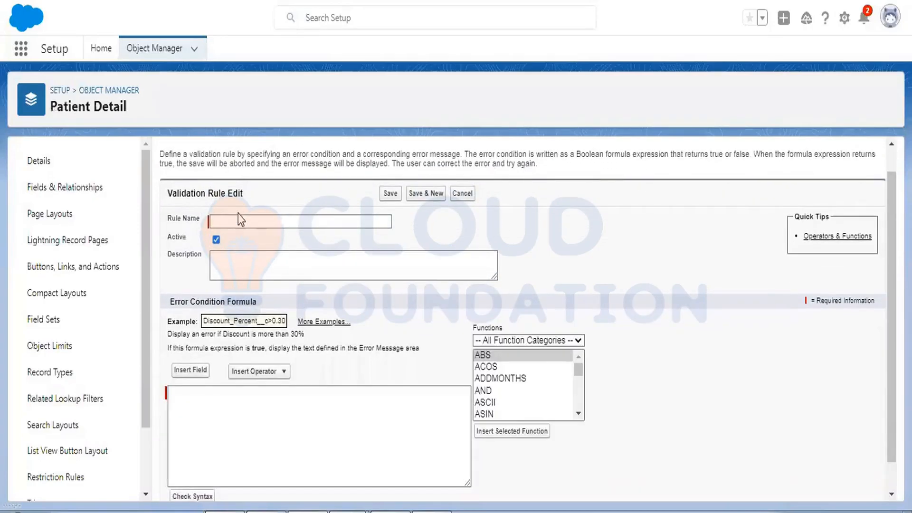
Step: Name the validation rule "Check membership id of patient detail"
{"action": "left_click", "coordinate": [239, 222]}
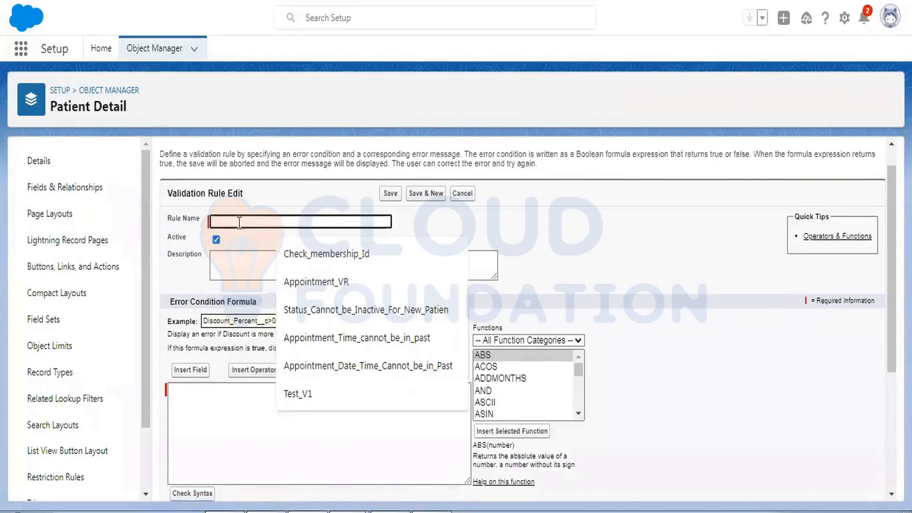
{"action": "type", "text": "Check"}
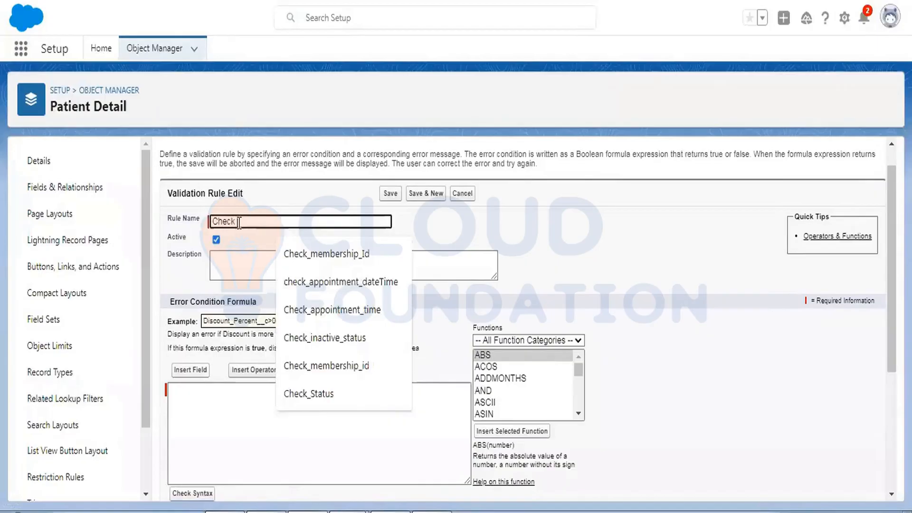
{"action": "type", "text": " memeb"}
{"action": "key", "text": "BackSpace"}
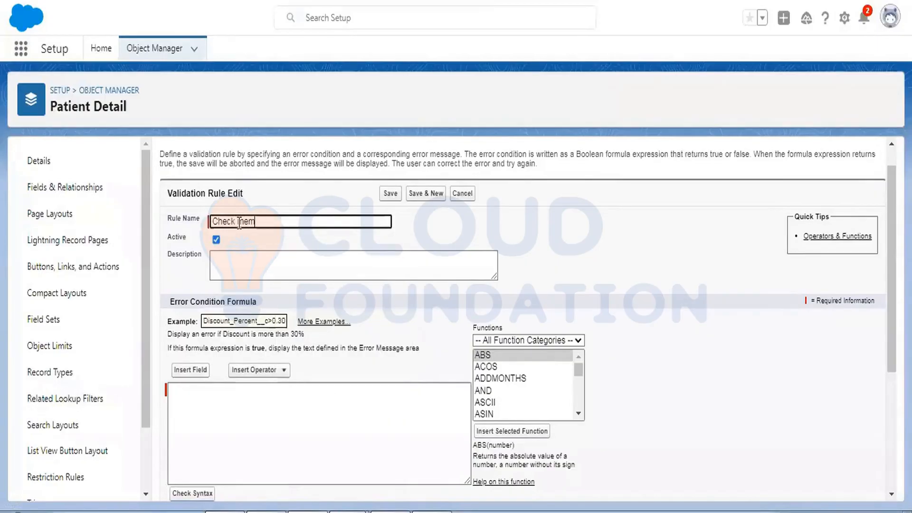
{"action": "type", "text": "bership id of pa"}
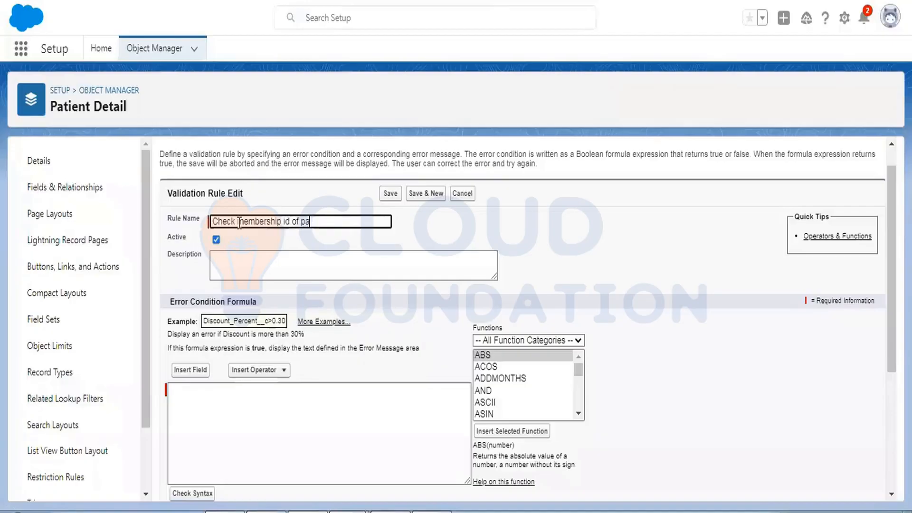
{"action": "type", "text": "tient detail"}
{"action": "key", "text": "Tab"}
Step: Find the ISNEW function and insert it into the empty error condition formula
{"action": "scroll", "coordinate": [271, 219], "scroll_direction": "down", "scroll_amount": 5}
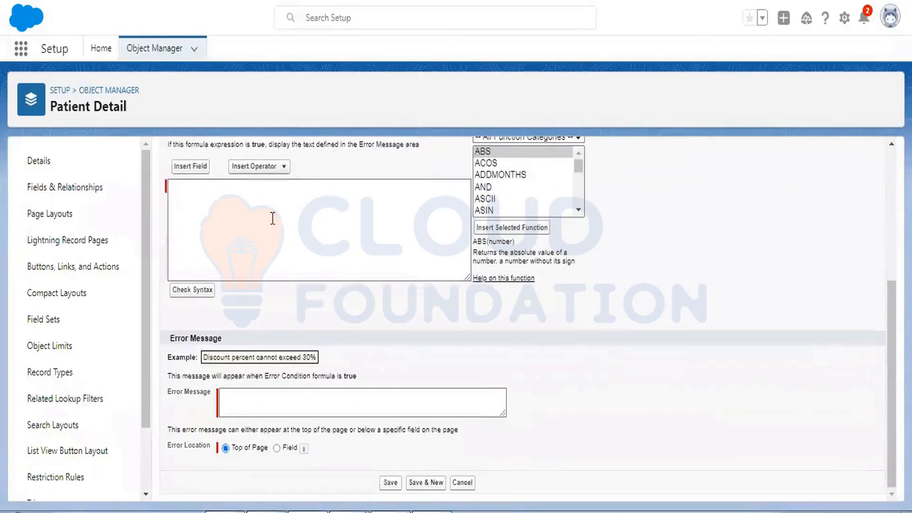
{"action": "left_click", "coordinate": [239, 203]}
{"action": "scroll", "coordinate": [380, 164], "scroll_direction": "up", "scroll_amount": 3}
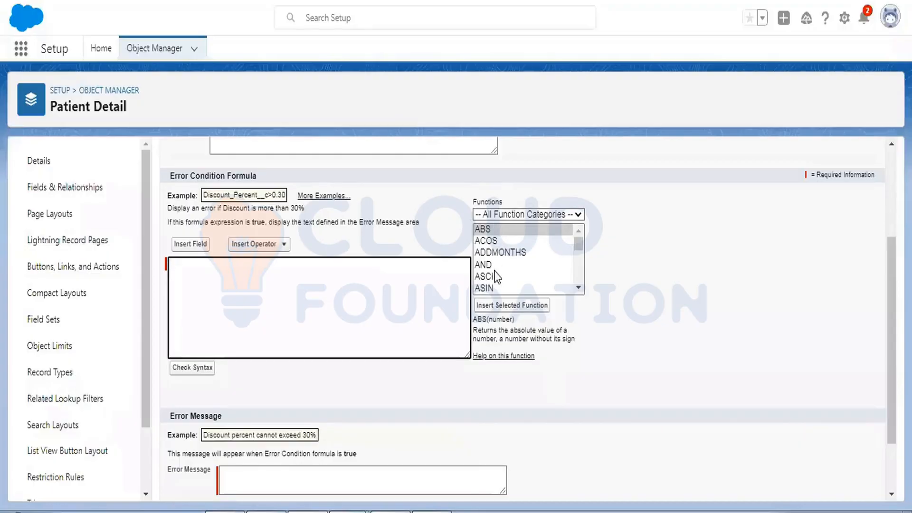
{"action": "scroll", "coordinate": [518, 233], "scroll_direction": "down", "scroll_amount": 8}
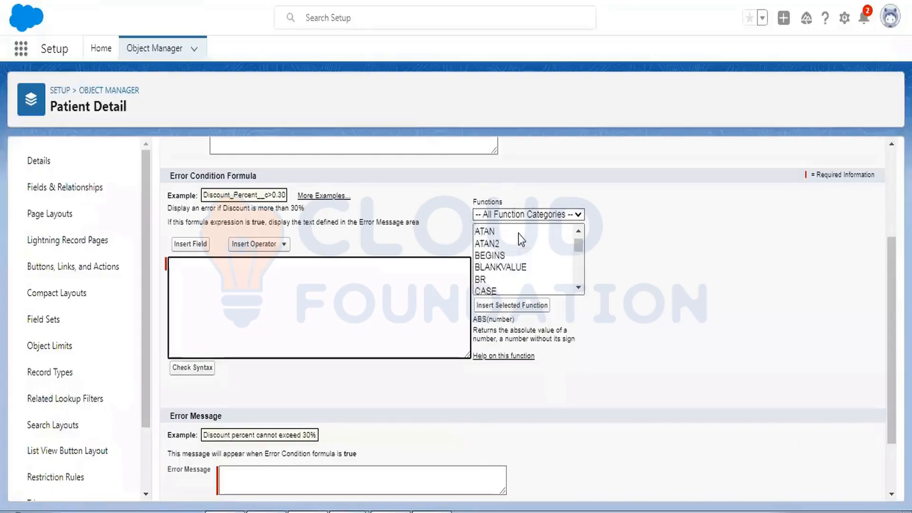
{"action": "scroll", "coordinate": [518, 234], "scroll_direction": "down", "scroll_amount": 5}
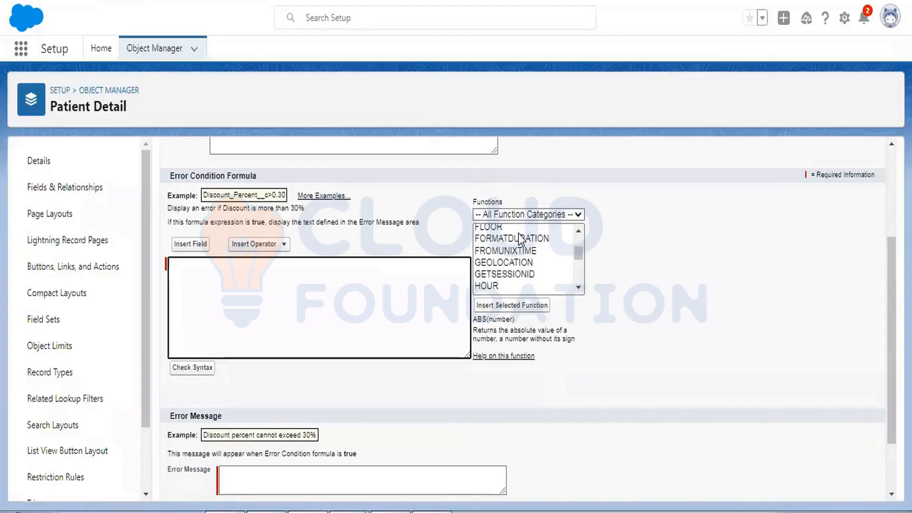
{"action": "left_click", "coordinate": [500, 291]}
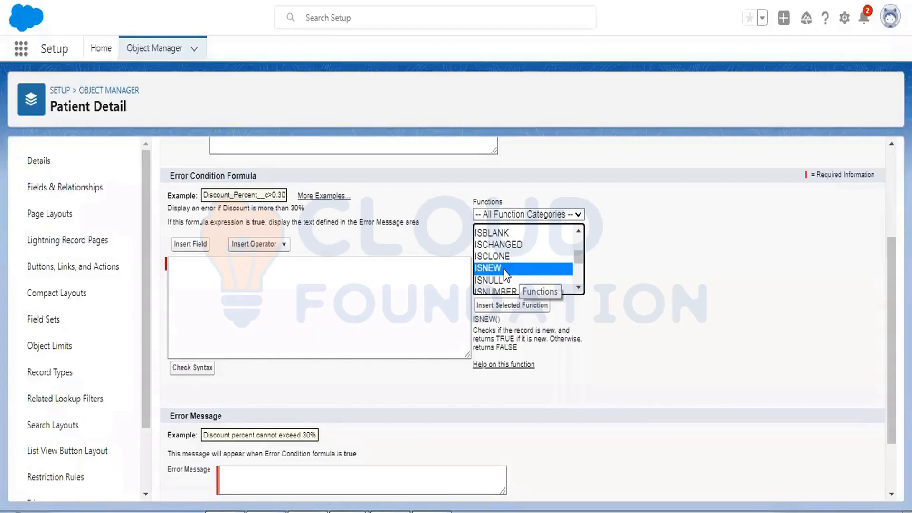
{"action": "left_click", "coordinate": [534, 308]}
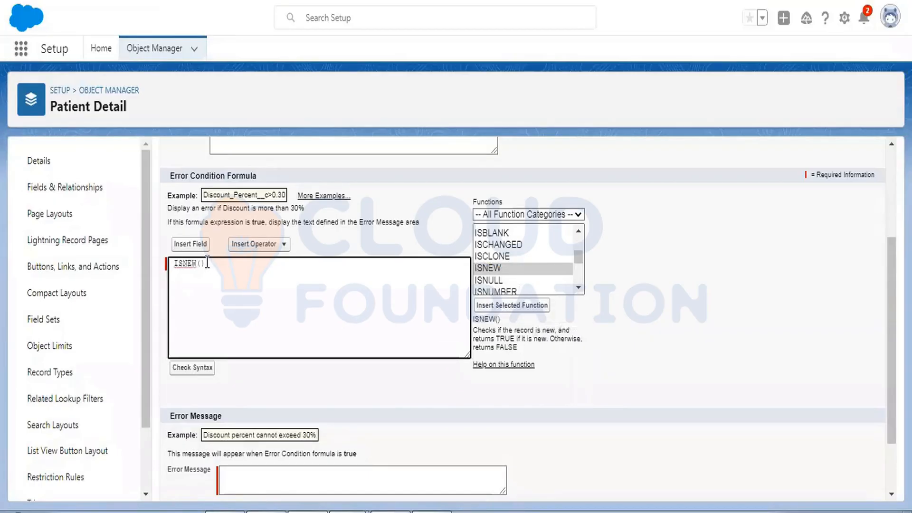
Step: Add a comma after ISNEW(), insert the ISBLANK function below it, and remove its expression placeholder
{"action": "type", "text": ","}
{"action": "left_click", "coordinate": [494, 233]}
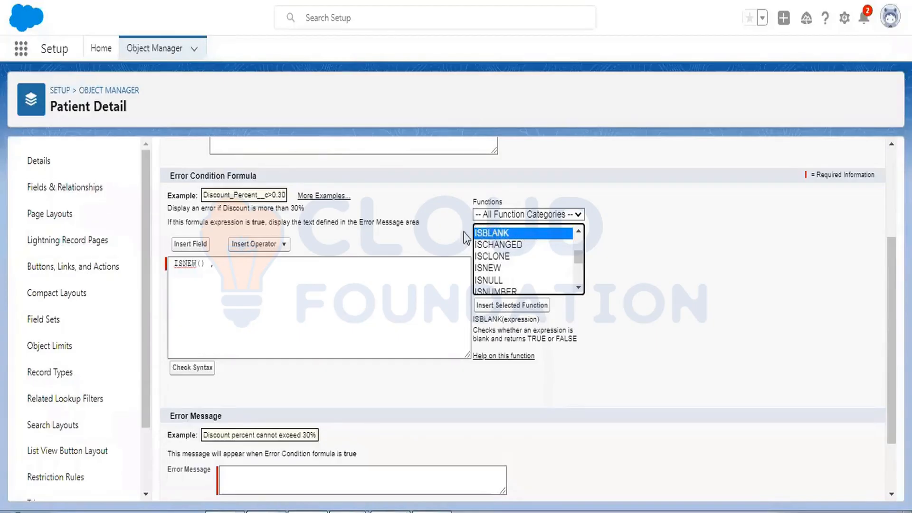
{"action": "left_click", "coordinate": [527, 305]}
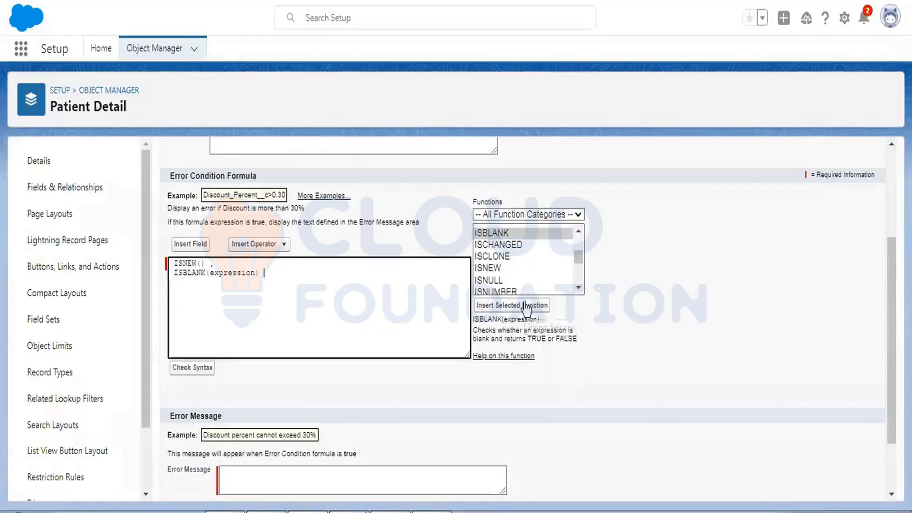
{"action": "double_click", "coordinate": [230, 272]}
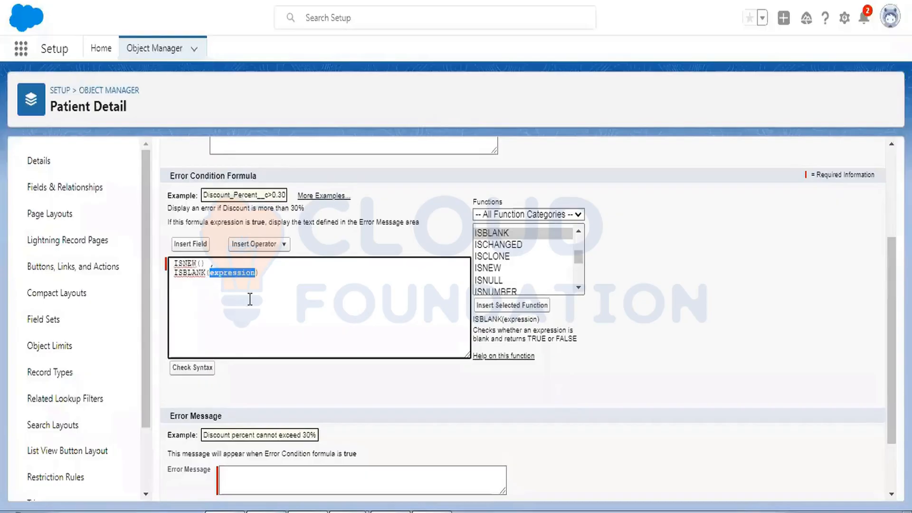
{"action": "key", "text": "BackSpace"}
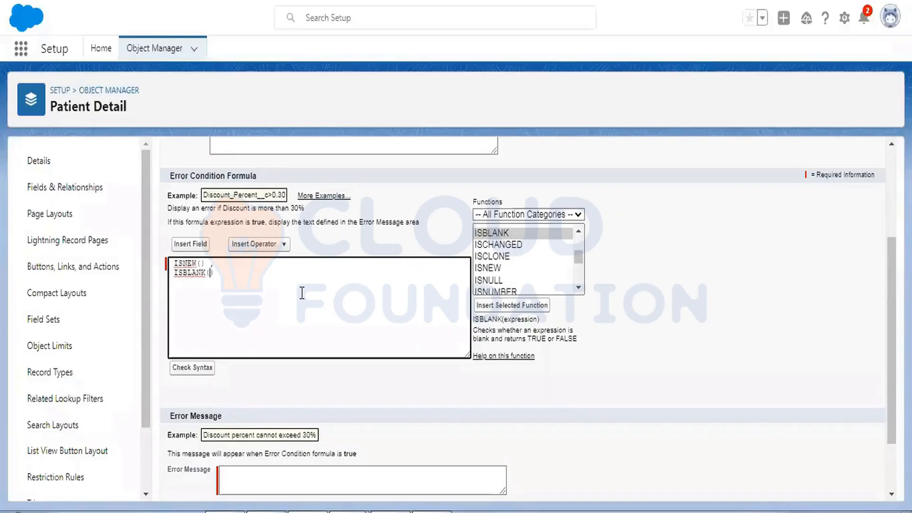
Step: Insert the Patient Detail field Membership Id between the parentheses of ISBLANK
{"action": "left_click", "coordinate": [192, 246]}
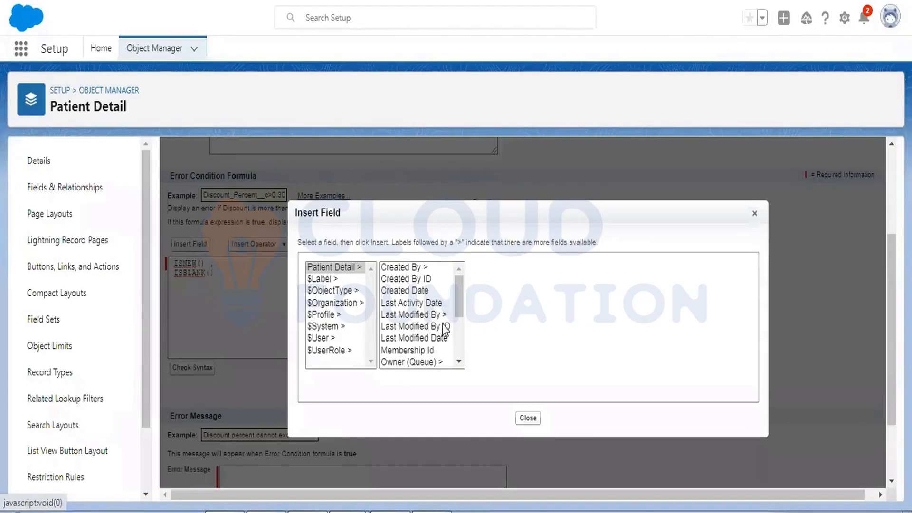
{"action": "left_click", "coordinate": [755, 215]}
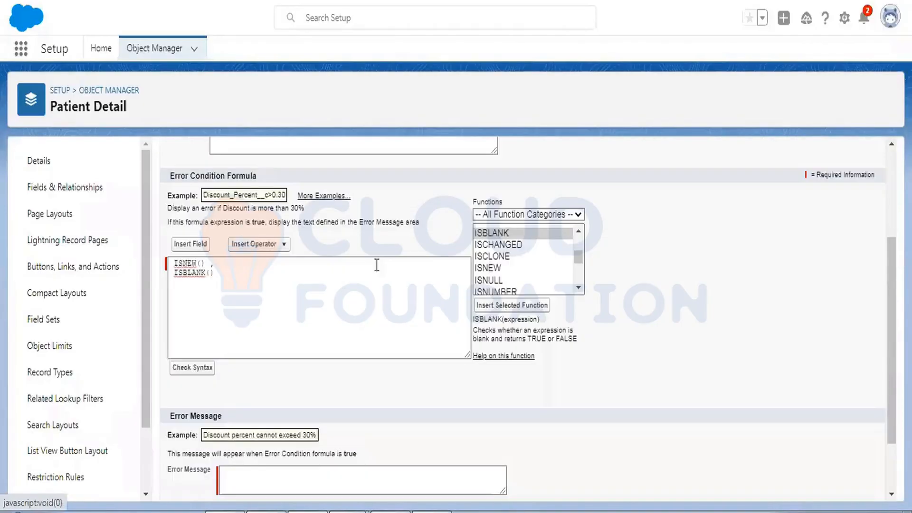
{"action": "left_click", "coordinate": [194, 244]}
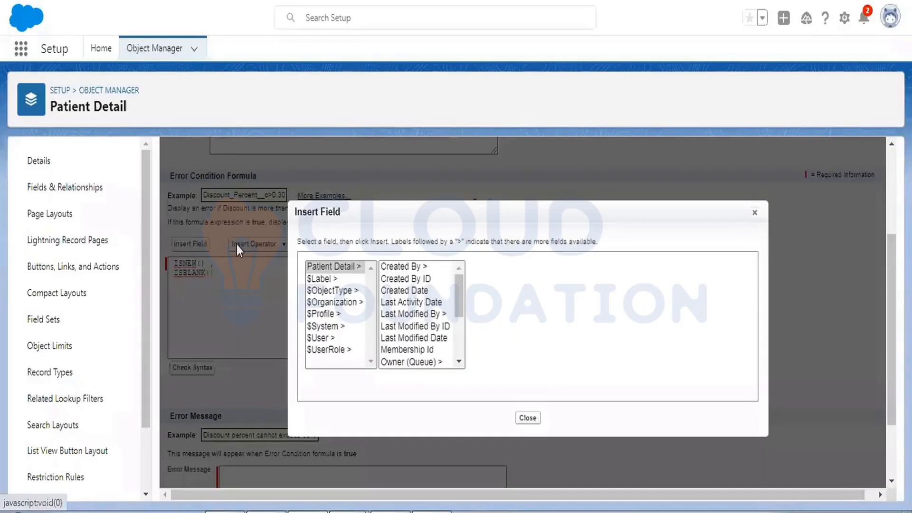
{"action": "left_click", "coordinate": [334, 268]}
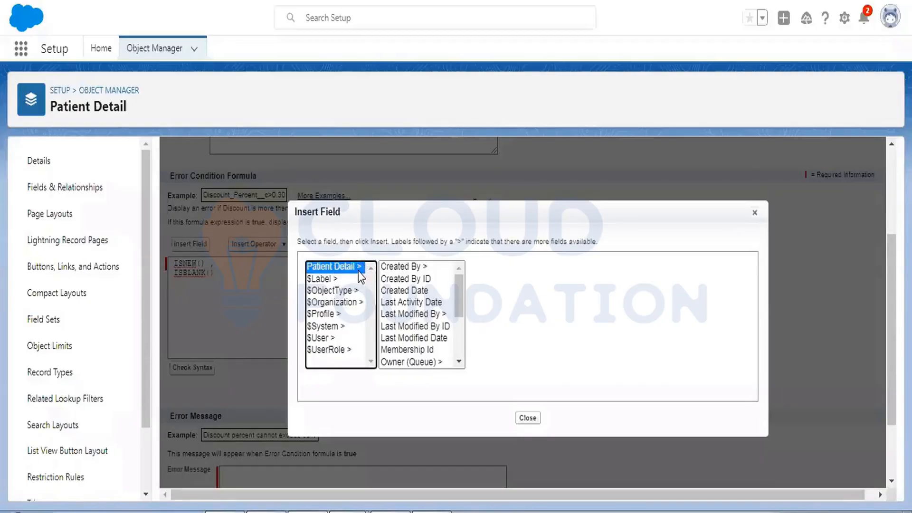
{"action": "left_click", "coordinate": [421, 351]}
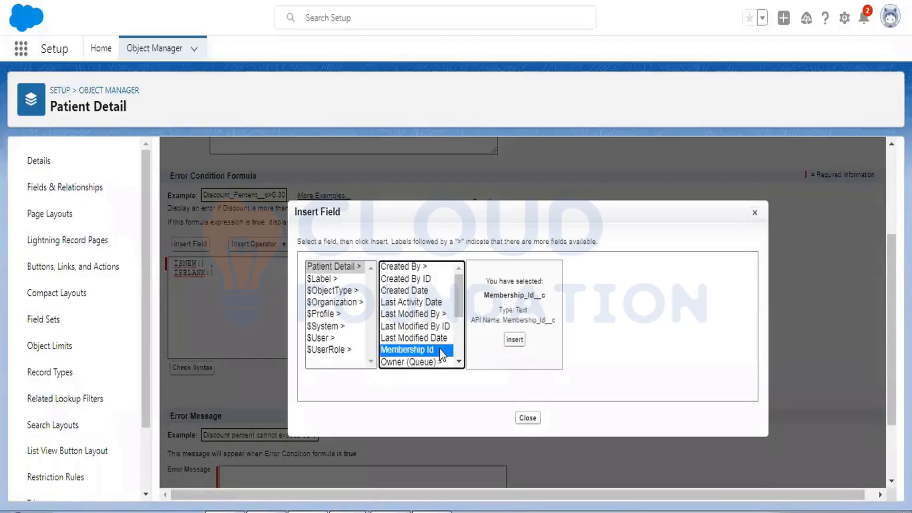
{"action": "left_click", "coordinate": [515, 339]}
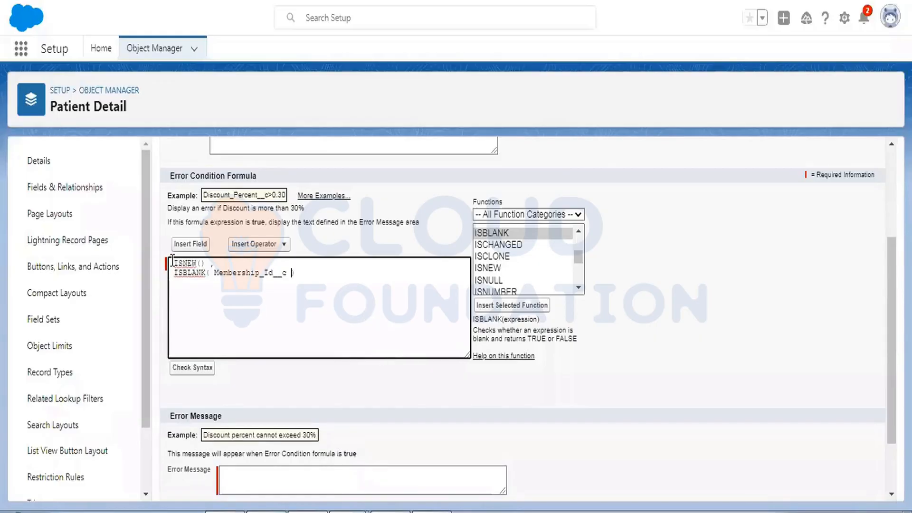
Step: Wrap both conditions in AND( ), with the two functions indented and the closing parenthesis on its own line
{"action": "key", "text": "Return"}
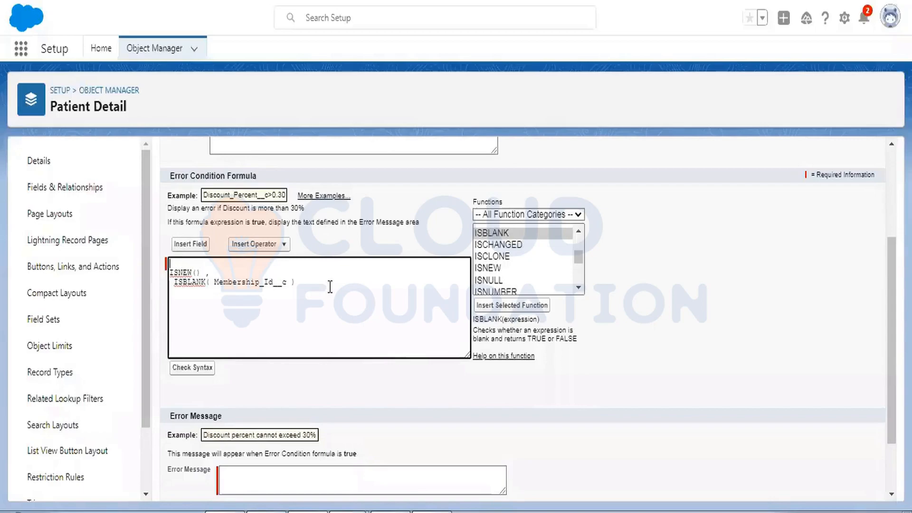
{"action": "type", "text": "AND("}
{"action": "key", "text": "Down"}
{"action": "key", "text": "Tab"}
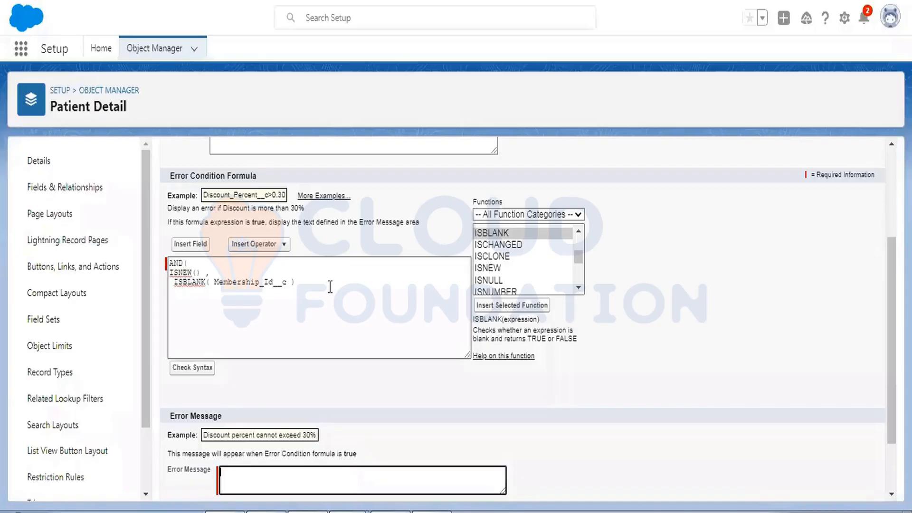
{"action": "left_click", "coordinate": [208, 281]}
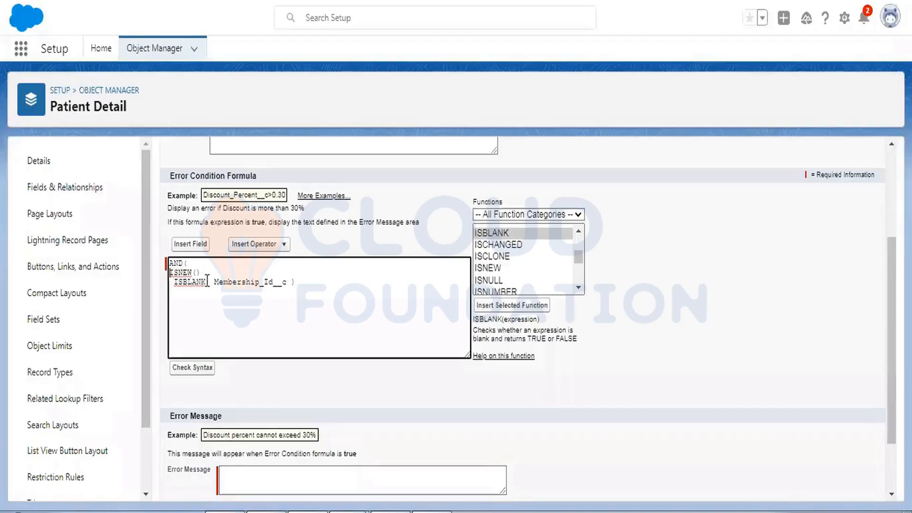
{"action": "left_click", "coordinate": [296, 281]}
{"action": "left_click_drag", "start_coordinate": [174, 272], "coordinate": [182, 293]}
{"action": "left_click", "coordinate": [177, 278]}
{"action": "left_click", "coordinate": [234, 299]}
Step: Set the validation rule's error message to "You cannot create new patient record without membership id"
{"action": "scroll", "coordinate": [389, 305], "scroll_direction": "down", "scroll_amount": 2}
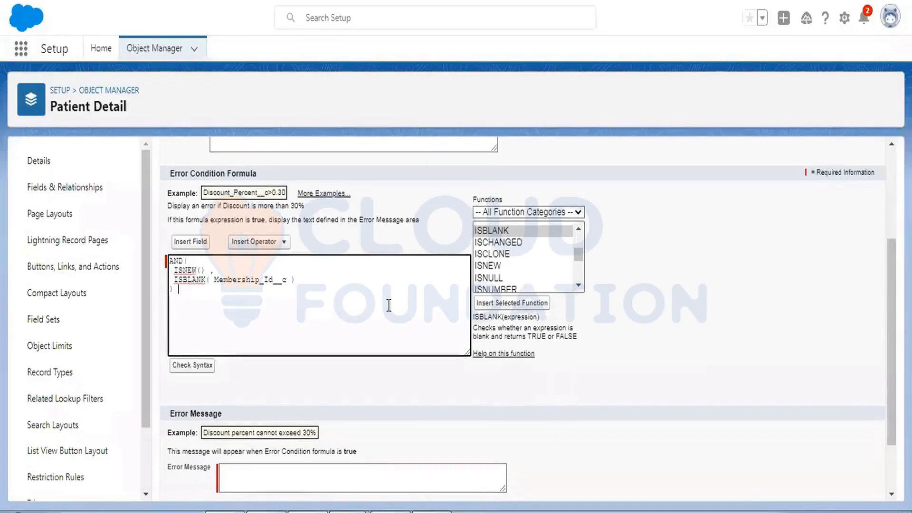
{"action": "left_click", "coordinate": [280, 403]}
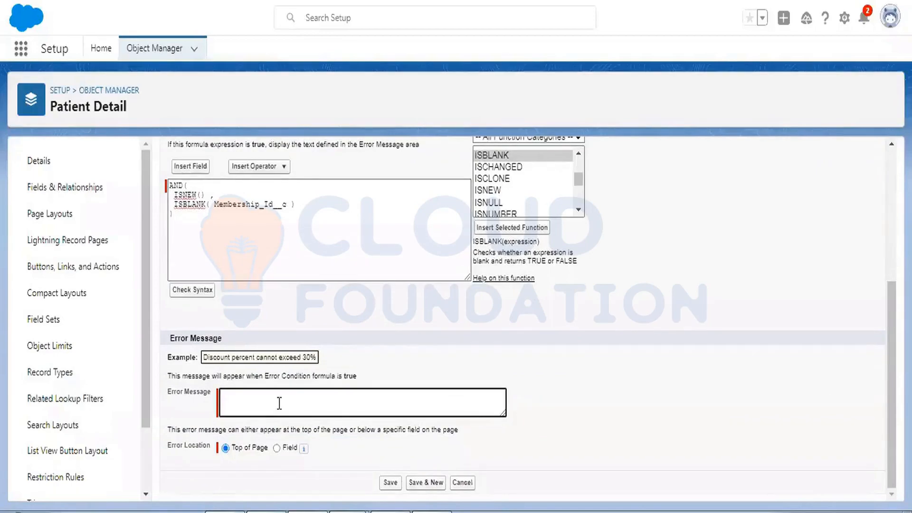
{"action": "type", "text": "You cannot create new patient rec"}
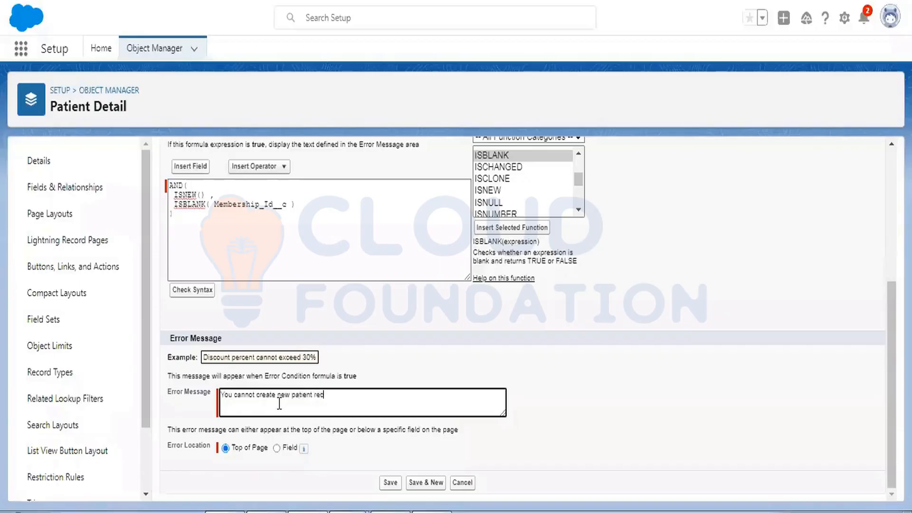
{"action": "type", "text": "ord without member"}
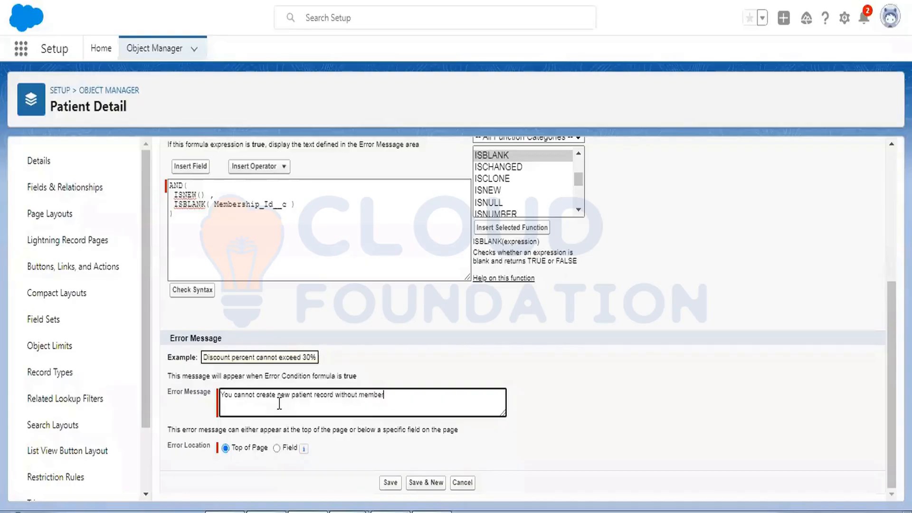
{"action": "type", "text": "shi id"}
{"action": "key", "text": "Left"}
{"action": "key", "text": "Left"}
{"action": "key", "text": "Left"}
{"action": "type", "text": "p"}
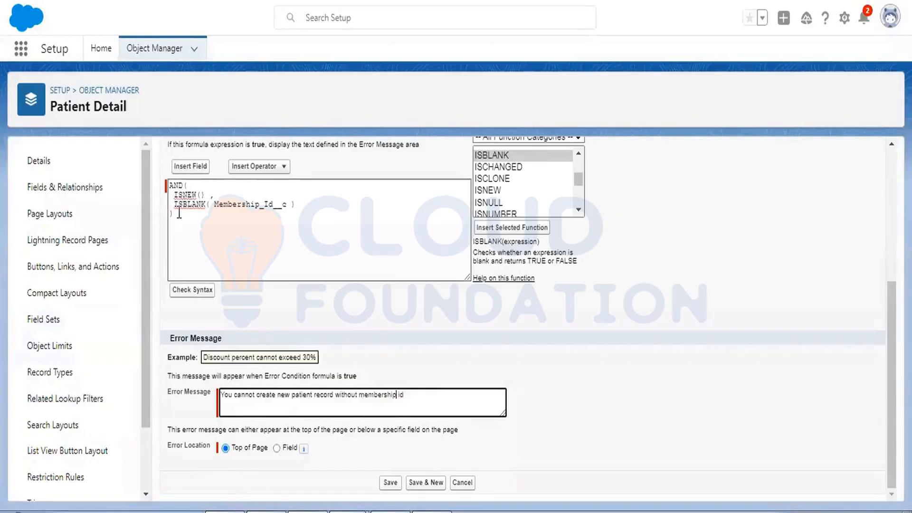
Step: Review the conditions in the formula and look up the Patient Detail field Membership Id in the field picker without inserting it
{"action": "left_click_drag", "start_coordinate": [178, 214], "coordinate": [163, 193]}
{"action": "left_click", "coordinate": [210, 220]}
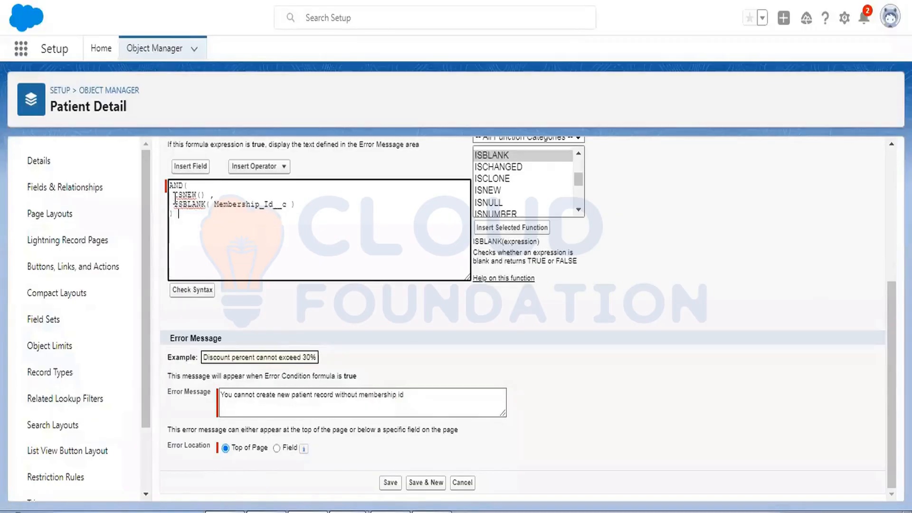
{"action": "left_click_drag", "start_coordinate": [174, 194], "coordinate": [206, 194]}
{"action": "left_click", "coordinate": [341, 254]}
{"action": "left_click", "coordinate": [191, 167]}
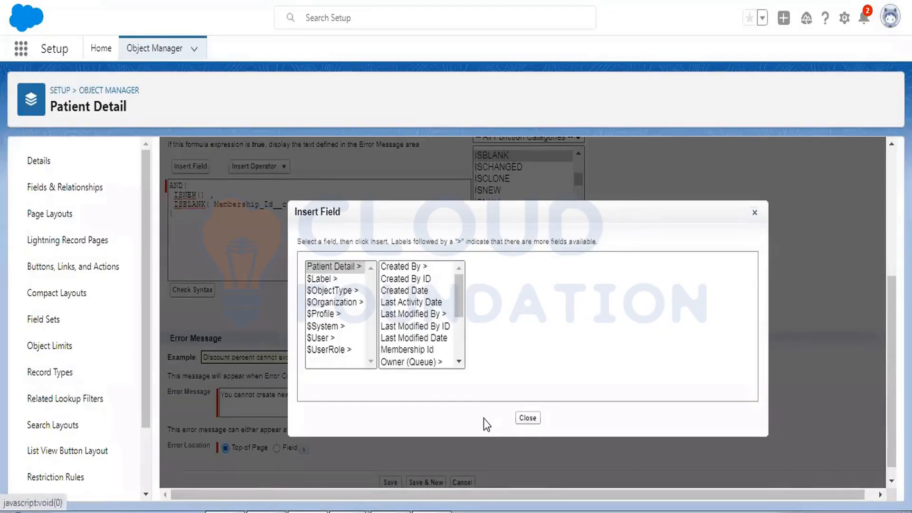
{"action": "left_click", "coordinate": [335, 265]}
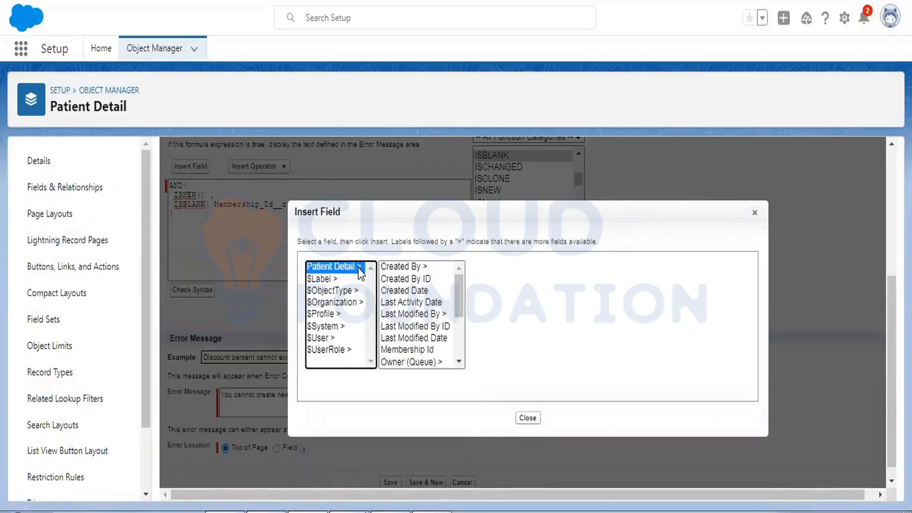
{"action": "left_click", "coordinate": [418, 350]}
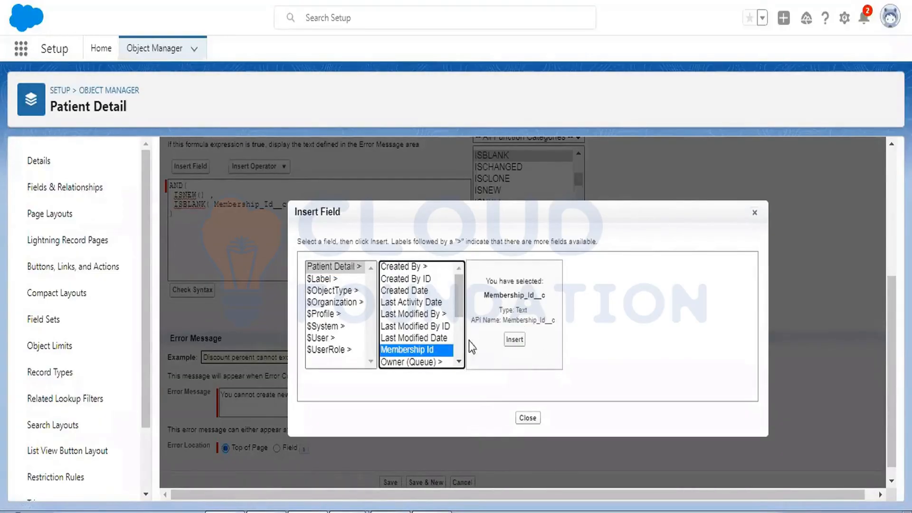
{"action": "left_click", "coordinate": [758, 218]}
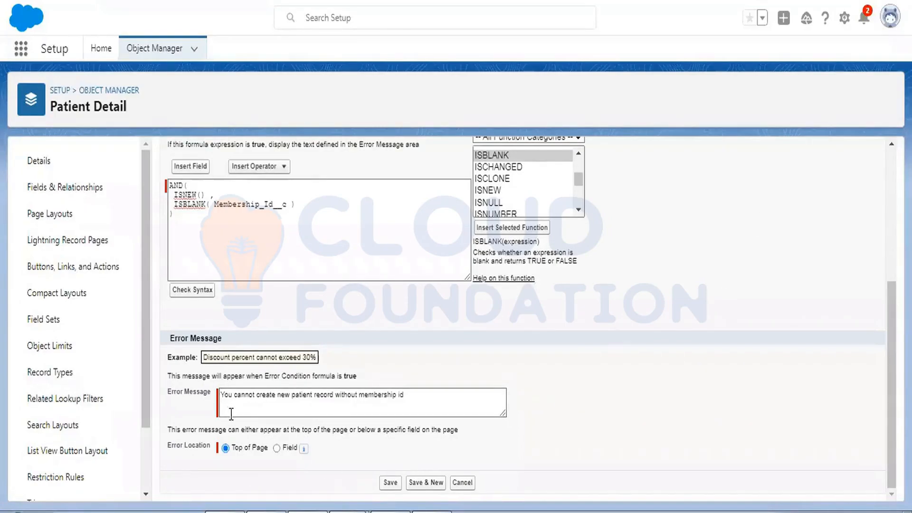
Step: Check the error message text and save the validation rule
{"action": "left_click", "coordinate": [218, 395]}
{"action": "triple_click", "coordinate": [406, 396]}
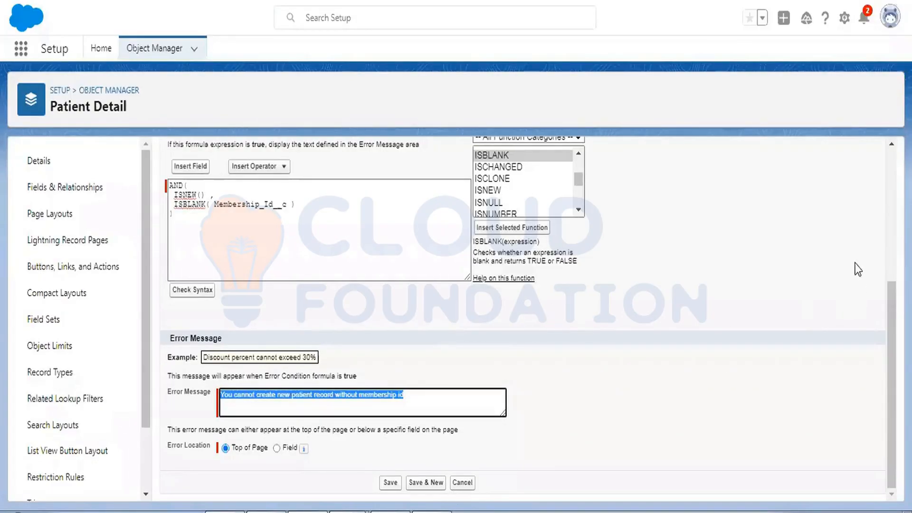
{"action": "scroll", "coordinate": [859, 270], "scroll_direction": "up", "scroll_amount": 5}
{"action": "left_click", "coordinate": [390, 221]}
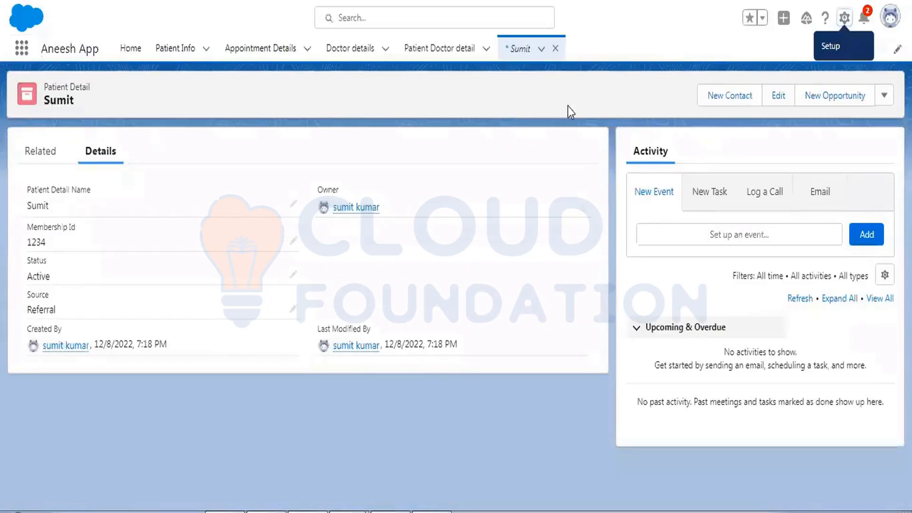
Step: Close the open patient record, find the Patient Details list, and start a new record with the Marketing RT record type
{"action": "left_click", "coordinate": [555, 48]}
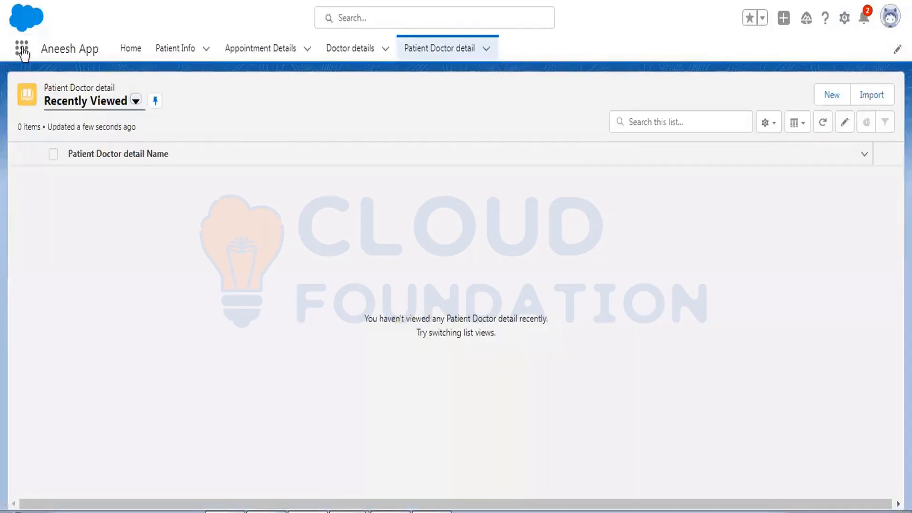
{"action": "left_click", "coordinate": [22, 48]}
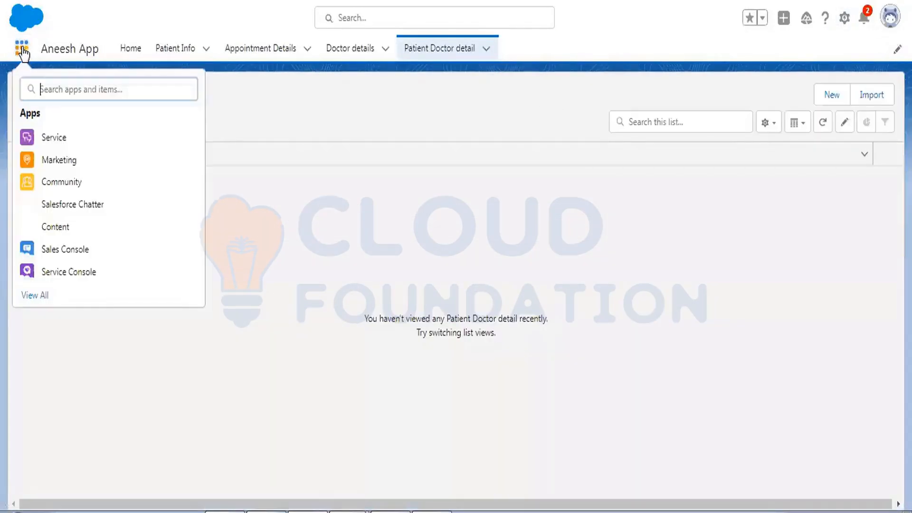
{"action": "type", "text": "patie"}
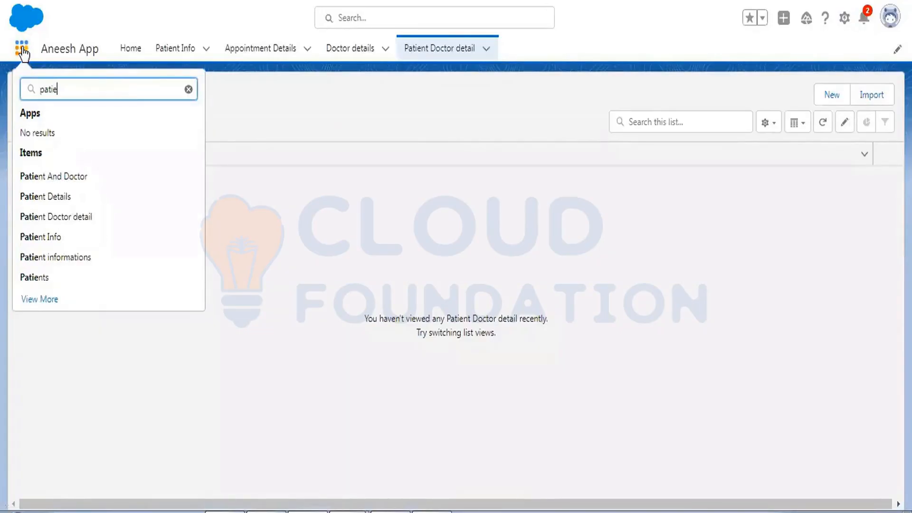
{"action": "left_click", "coordinate": [62, 198]}
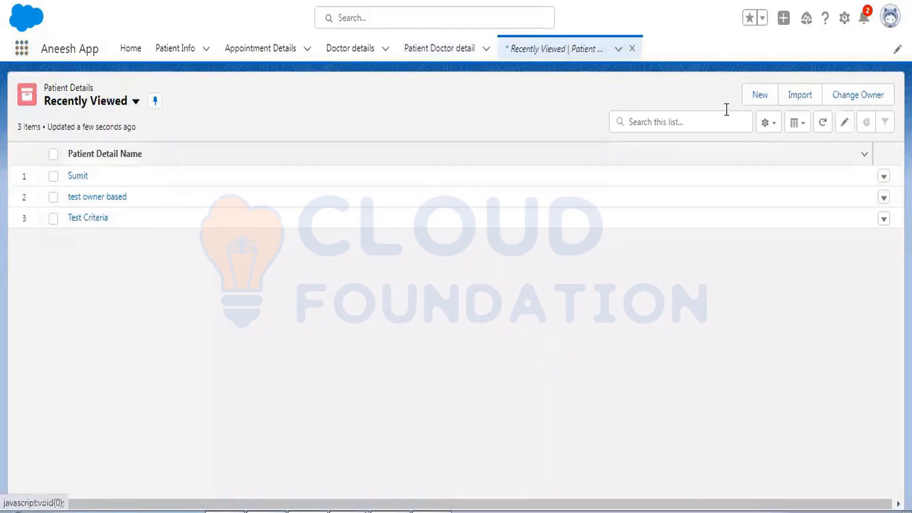
{"action": "left_click", "coordinate": [759, 96]}
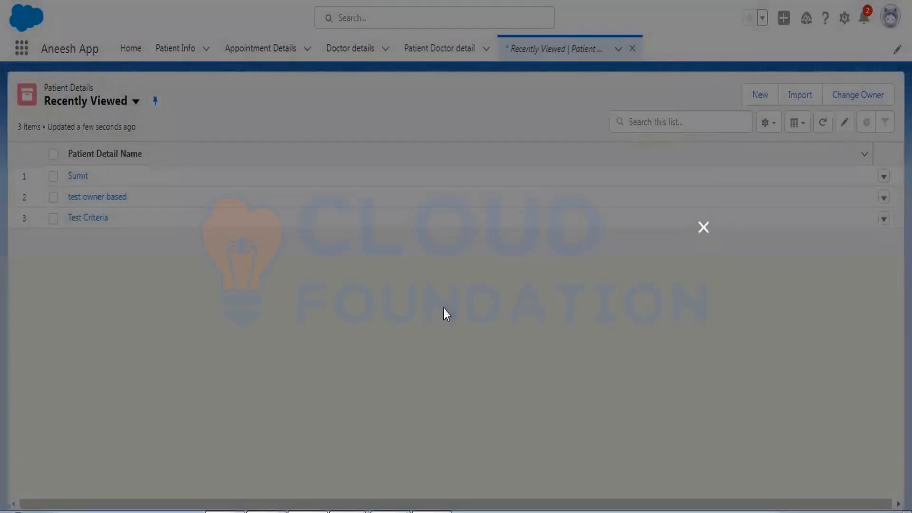
{"action": "left_click", "coordinate": [694, 319]}
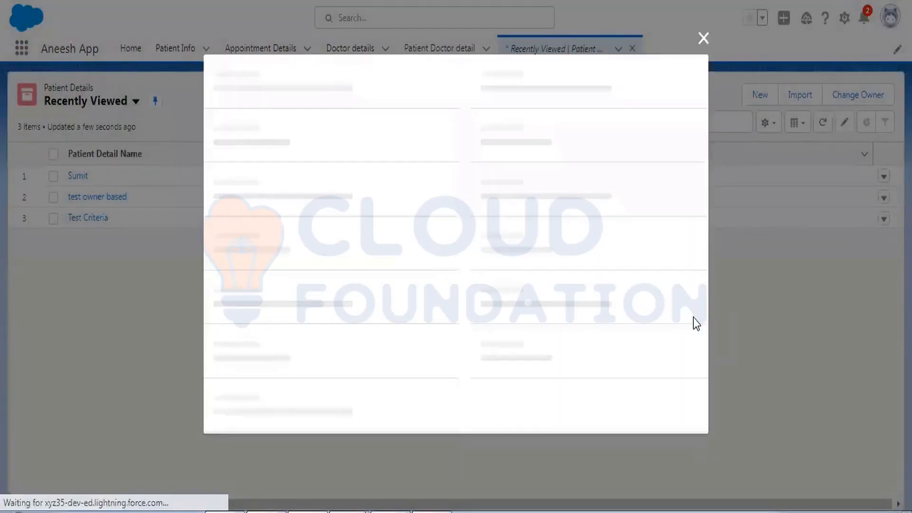
Step: Test the rule by trying to save a patient record named test with status Active, source Referral and no Membership Id
{"action": "type", "text": "test"}
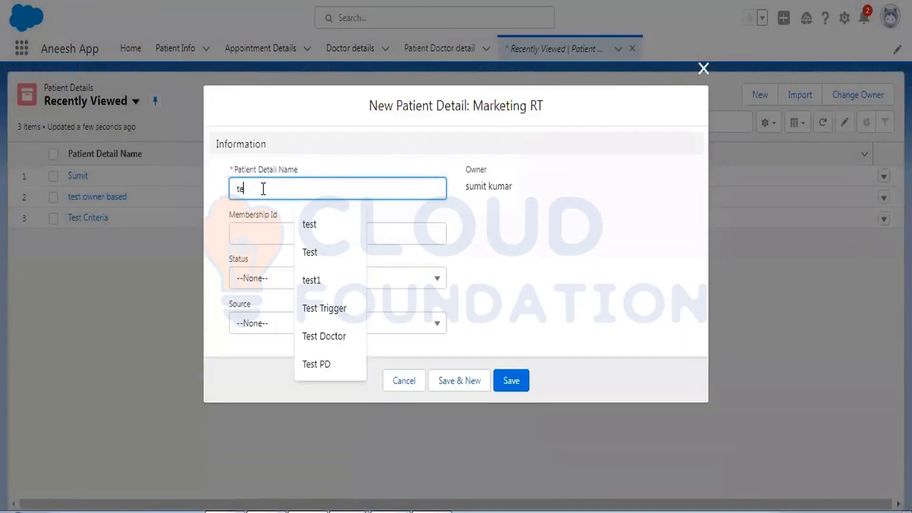
{"action": "left_click", "coordinate": [246, 278]}
{"action": "left_click", "coordinate": [263, 330]}
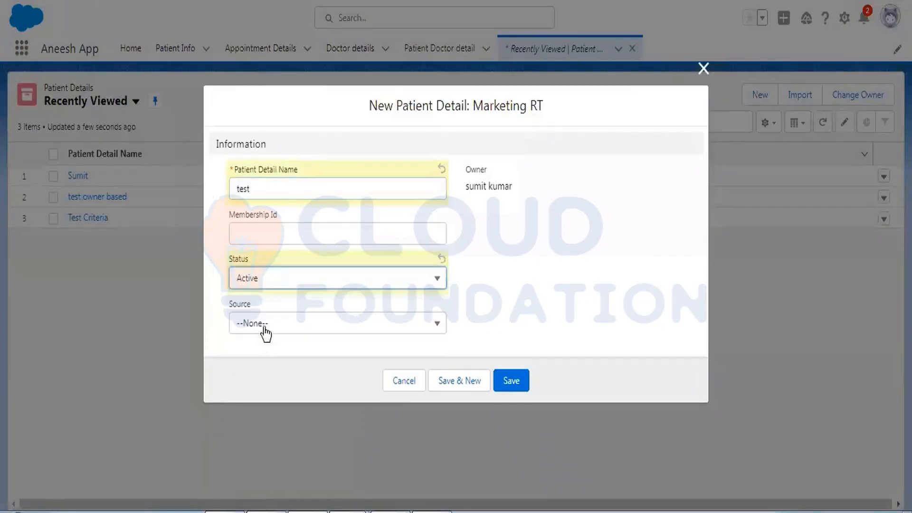
{"action": "left_click", "coordinate": [264, 326]}
{"action": "left_click", "coordinate": [264, 375]}
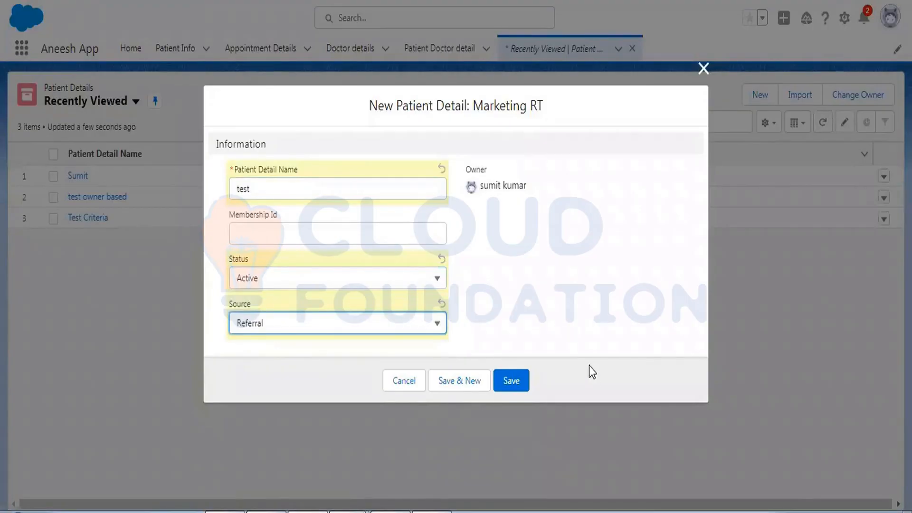
{"action": "left_click", "coordinate": [515, 386]}
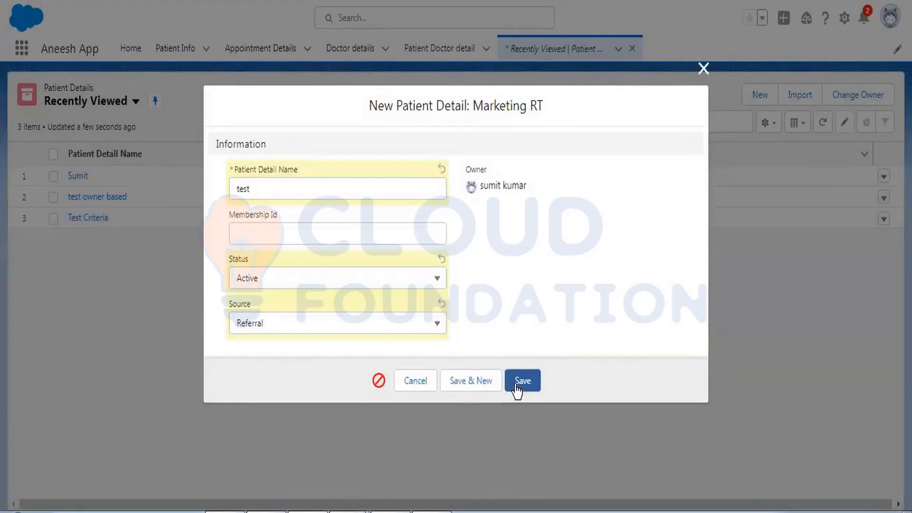
{"action": "left_click_drag", "start_coordinate": [321, 331], "coordinate": [405, 346]}
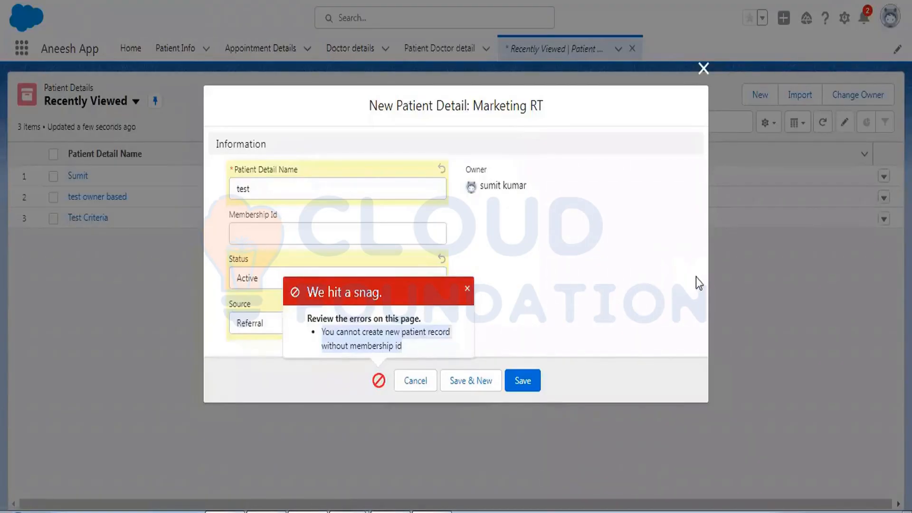
Step: In the Word document Project-Admin, highlight business rule 1 in green and select the text of rule 2 about inactive patient status
{"action": "left_click", "coordinate": [432, 510]}
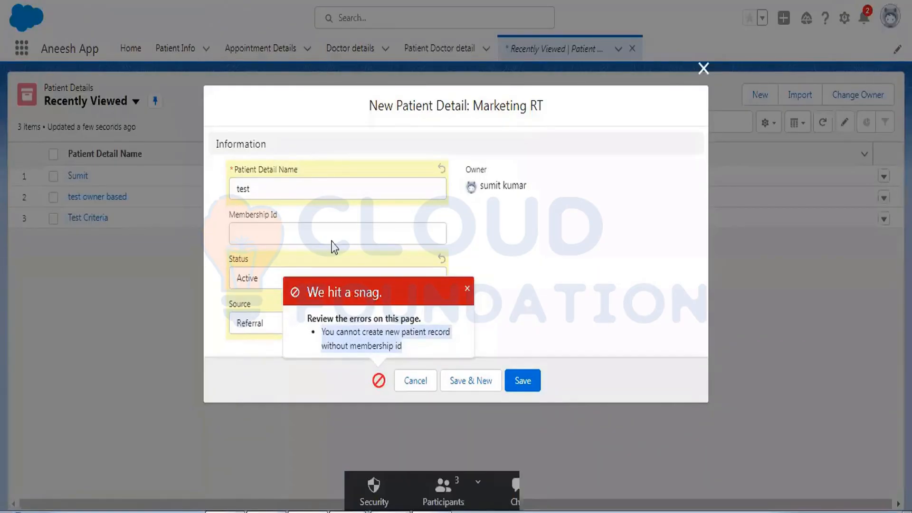
{"action": "left_click", "coordinate": [250, 72]}
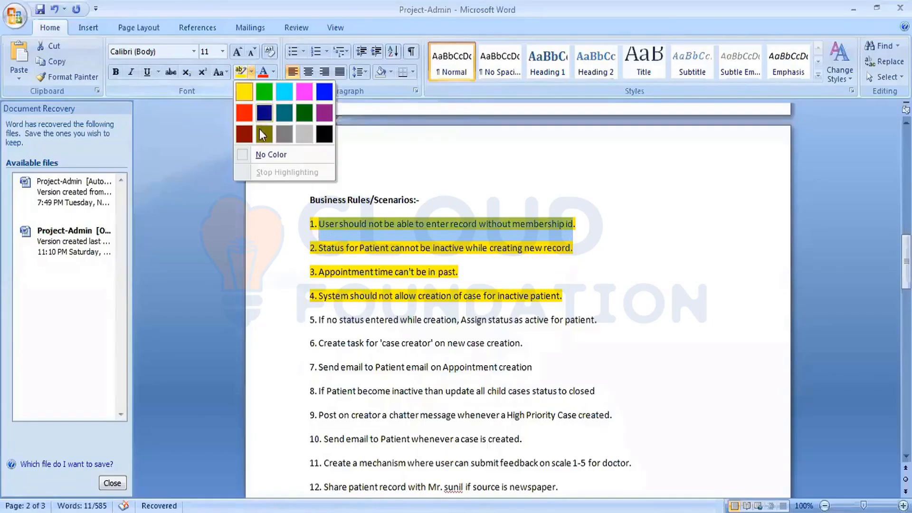
{"action": "left_click", "coordinate": [264, 98]}
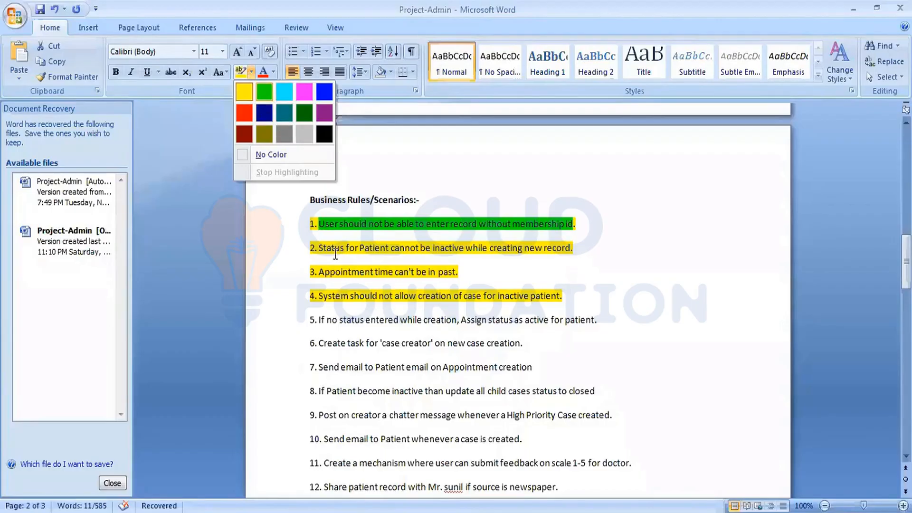
{"action": "left_click", "coordinate": [370, 323]}
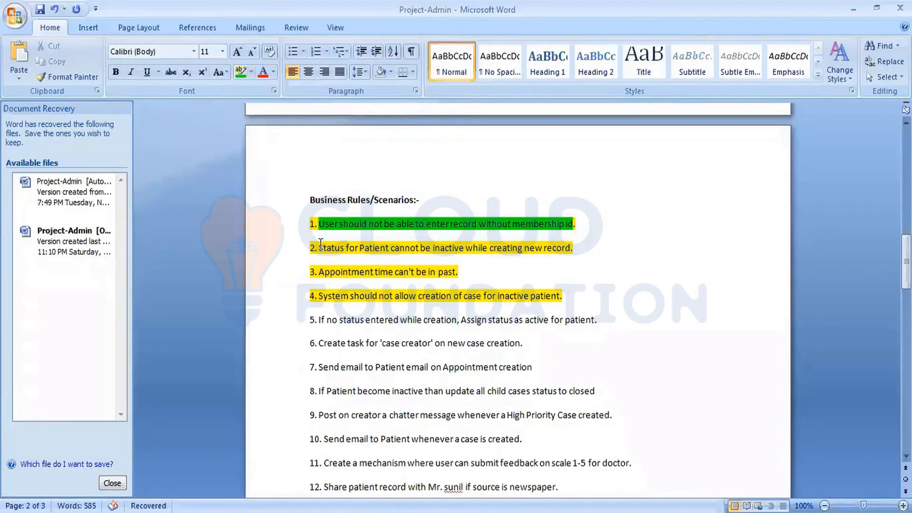
{"action": "left_click_drag", "start_coordinate": [319, 247], "coordinate": [550, 250]}
{"action": "left_click_drag", "start_coordinate": [565, 253], "coordinate": [569, 251]}
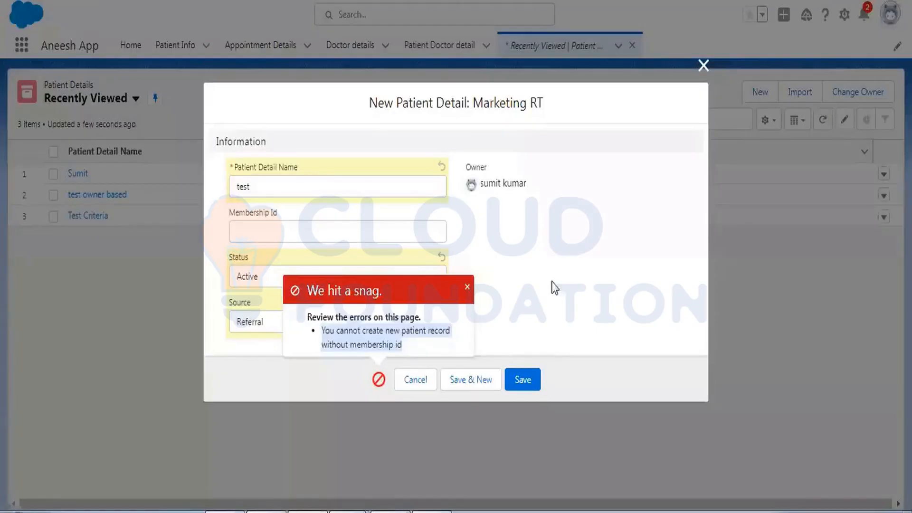
Step: Cancel the unsaved patient record in Salesforce and start a new validation rule on the Patient Detail object
{"action": "left_click", "coordinate": [415, 380]}
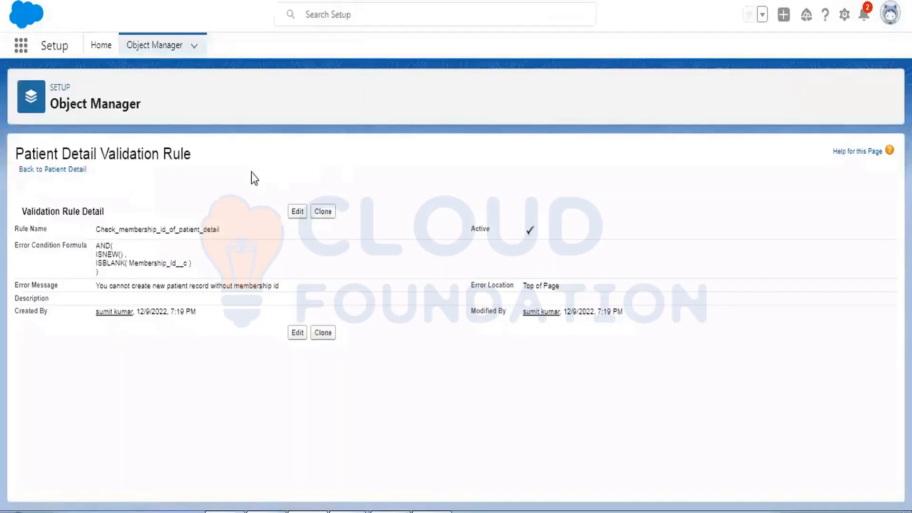
{"action": "left_click", "coordinate": [56, 170]}
{"action": "scroll", "coordinate": [90, 328], "scroll_direction": "down", "scroll_amount": 2}
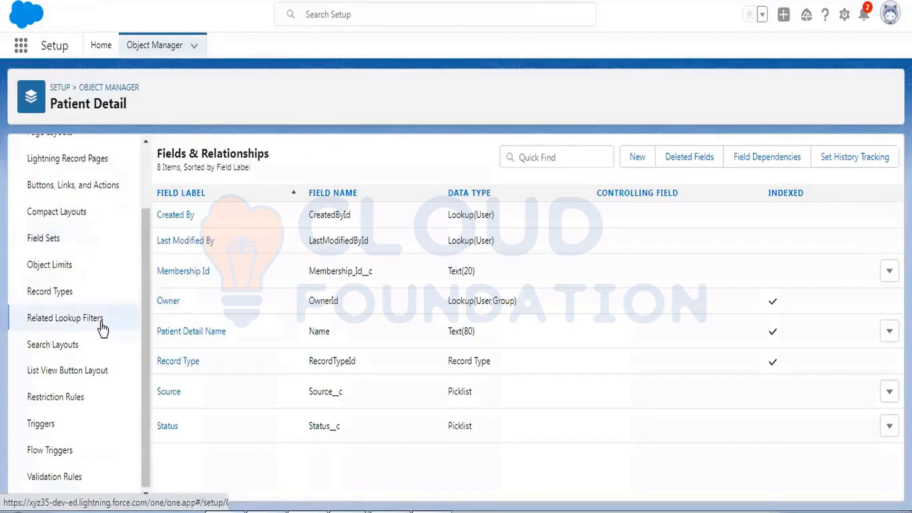
{"action": "left_click", "coordinate": [63, 478]}
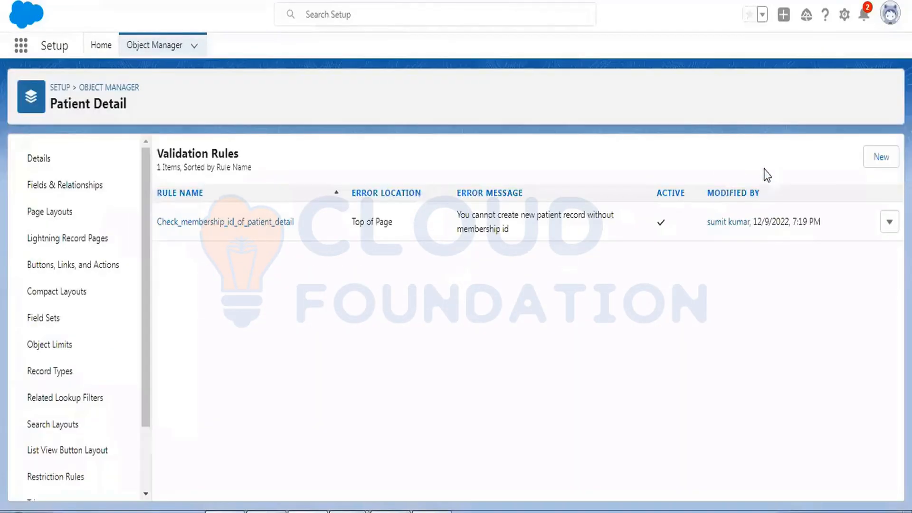
{"action": "left_click", "coordinate": [880, 165]}
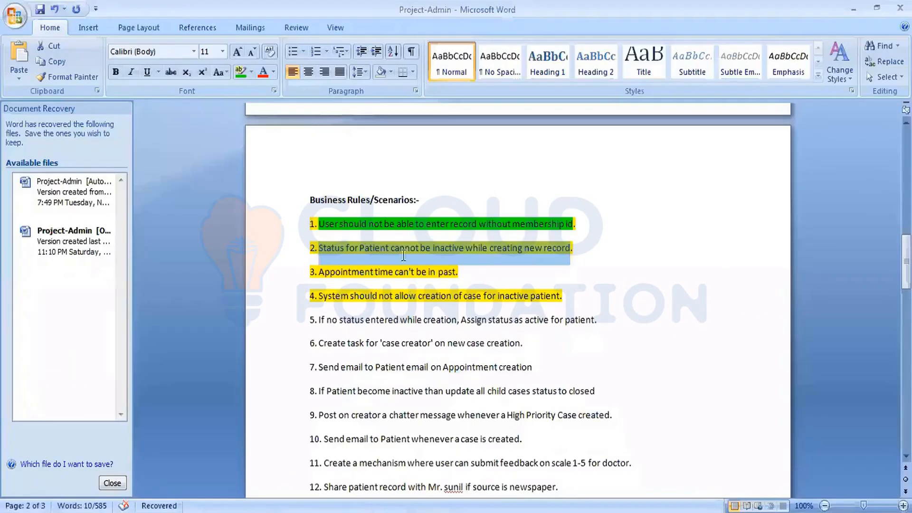
Step: Switch to Notepad++ and replace the membership notes with the conditions isnew and status =inactive for business rule 2
{"action": "left_click", "coordinate": [340, 251]}
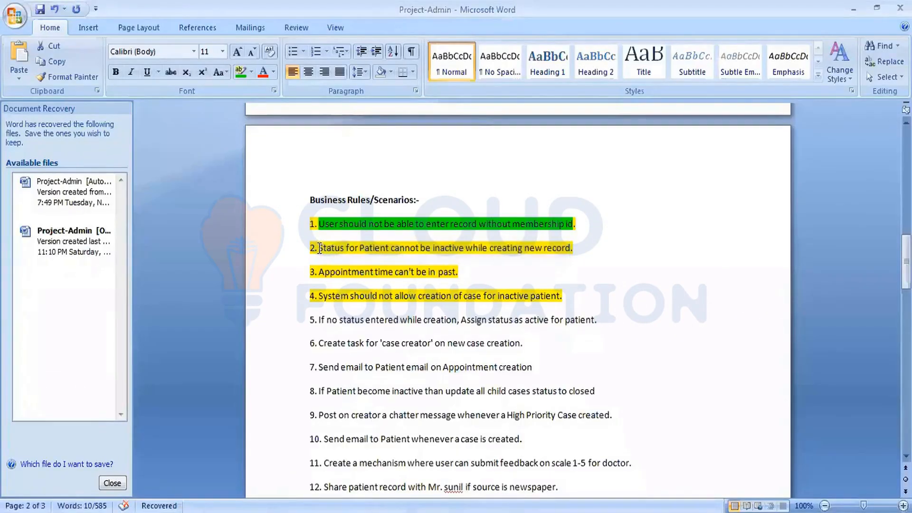
{"action": "left_click_drag", "start_coordinate": [320, 248], "coordinate": [574, 248]}
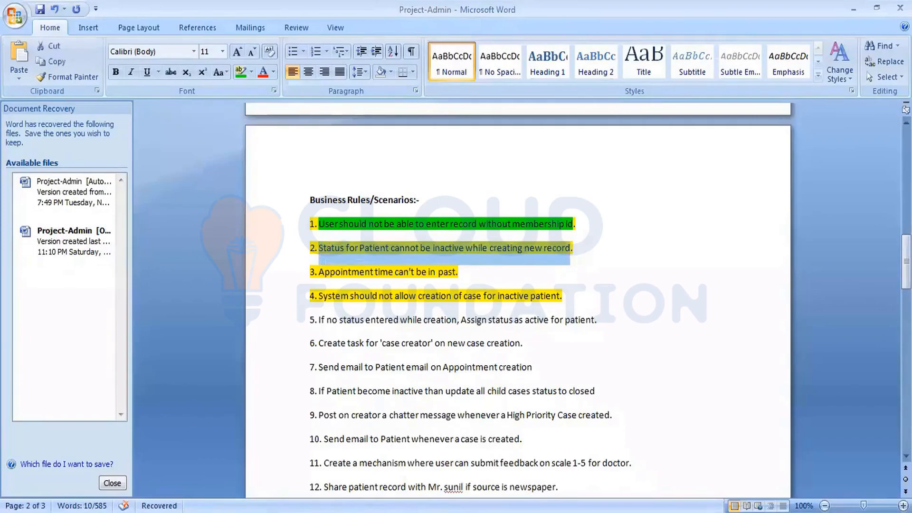
{"action": "left_click", "coordinate": [352, 512]}
{"action": "left_click_drag", "start_coordinate": [73, 129], "coordinate": [36, 73]}
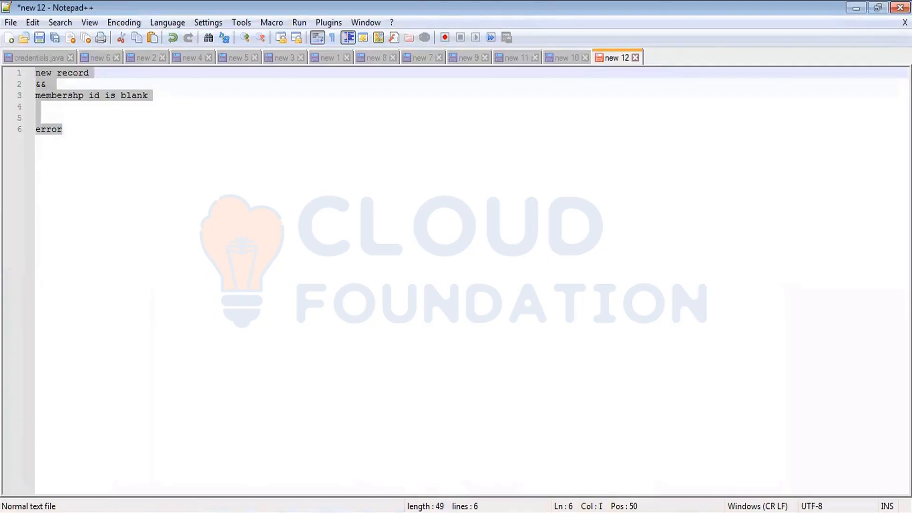
{"action": "left_click", "coordinate": [421, 512]}
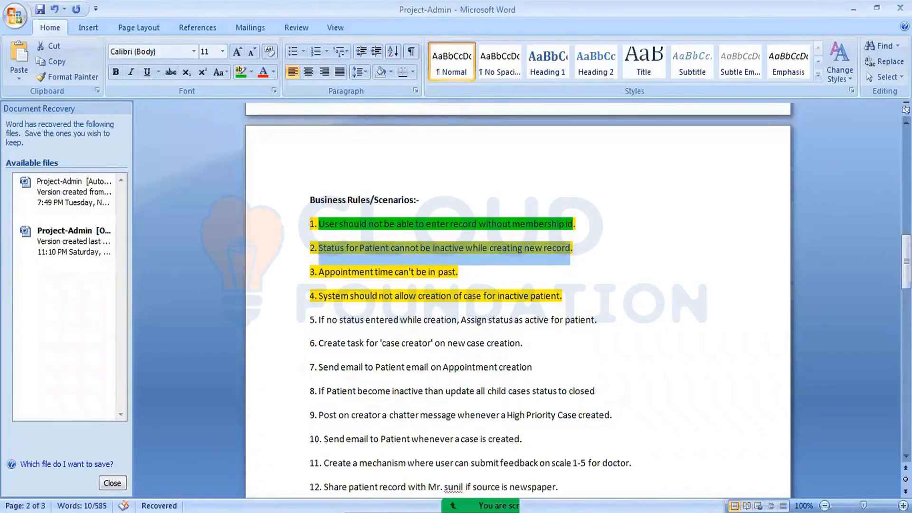
{"action": "key", "text": "alt+Tab"}
{"action": "type", "text": "isnew"}
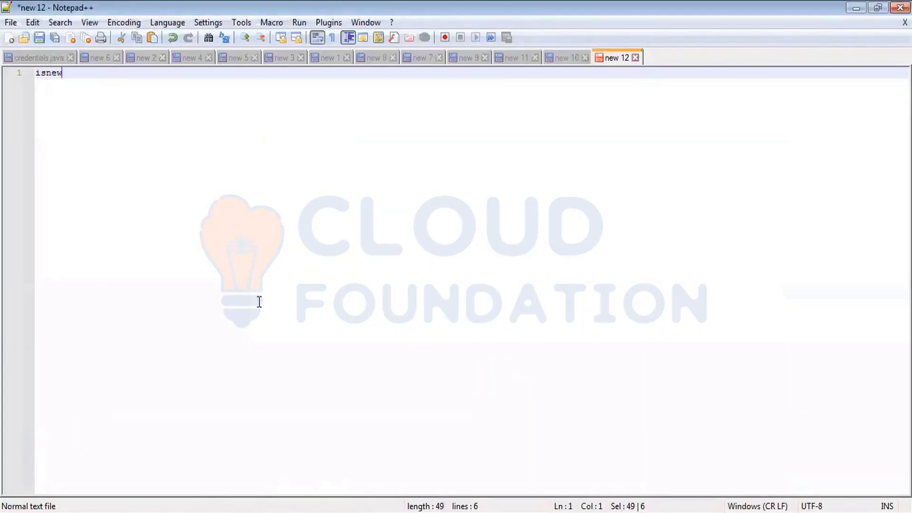
{"action": "key", "text": "Return"}
{"action": "key", "text": "Return"}
{"action": "type", "text": "stat"}
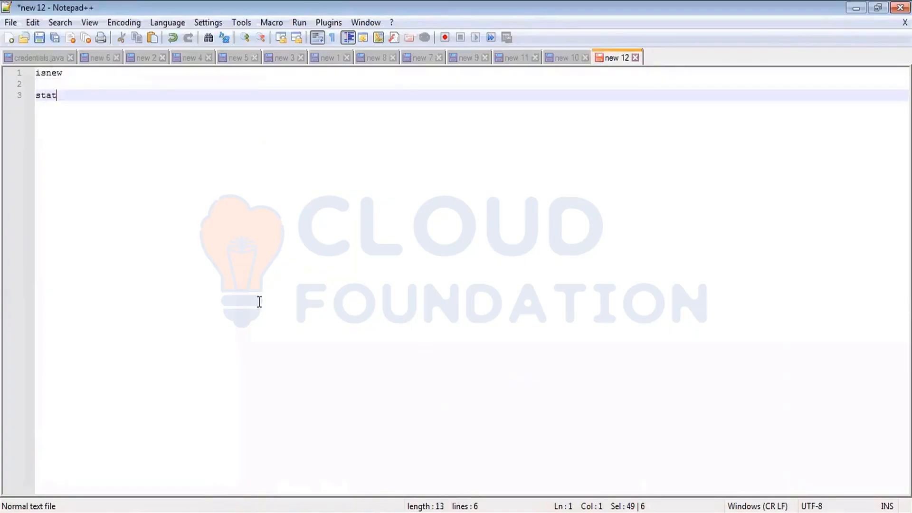
{"action": "type", "text": "us =inac"}
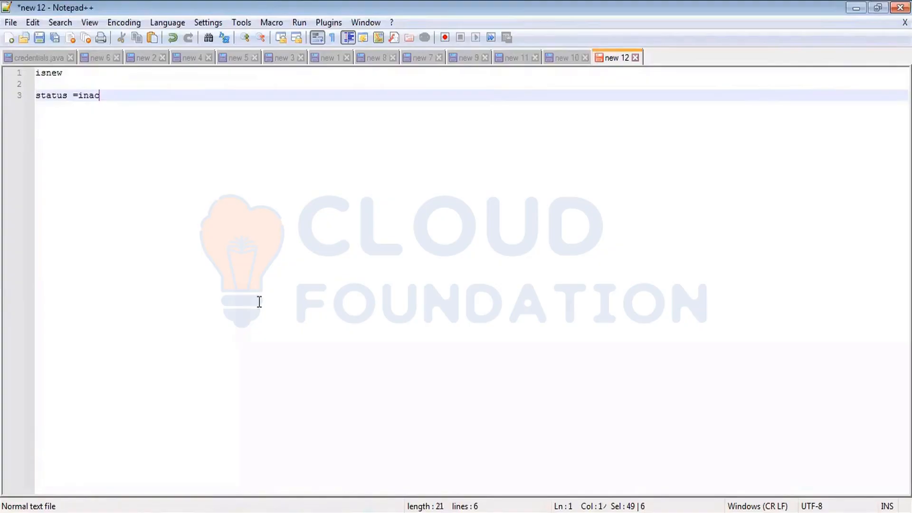
{"action": "type", "text": "tive"}
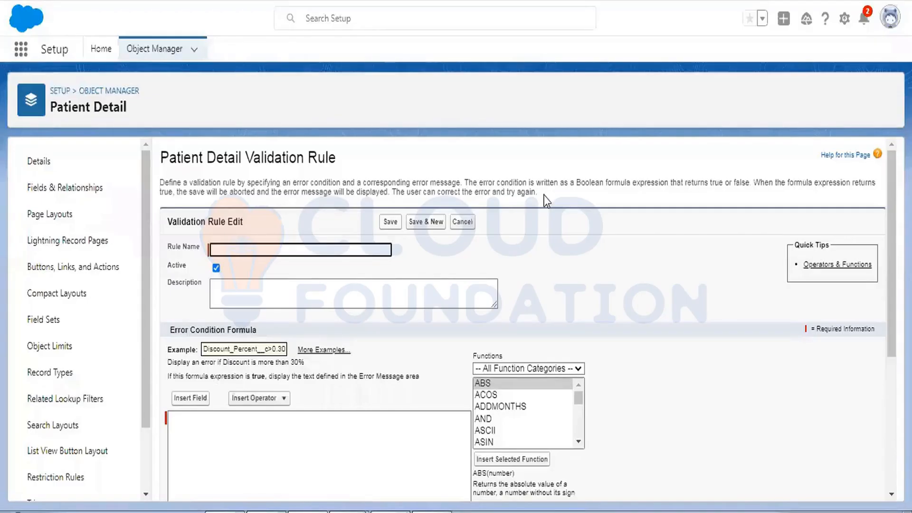
Step: Back in the Salesforce validation rule form for Patient Detail, enter Check status as the rule name
{"action": "scroll", "coordinate": [569, 189], "scroll_direction": "down", "scroll_amount": 1}
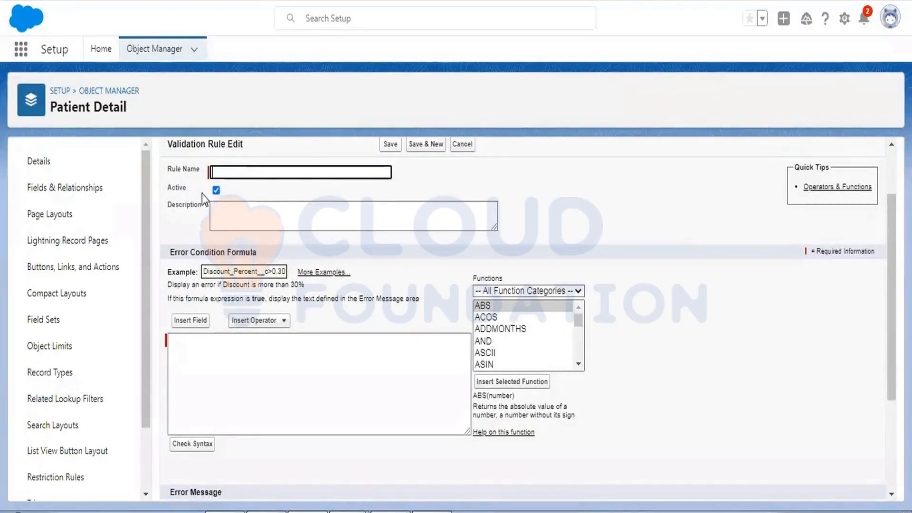
{"action": "left_click", "coordinate": [225, 170]}
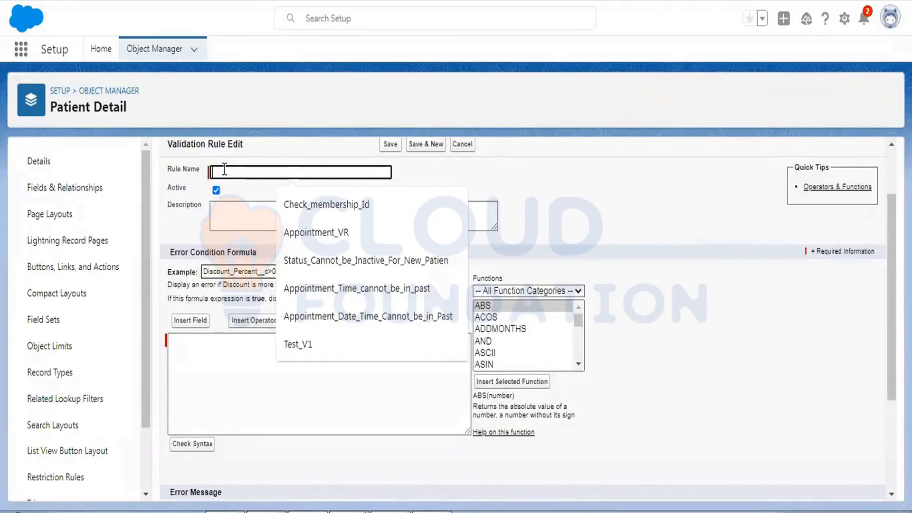
{"action": "type", "text": "Check"}
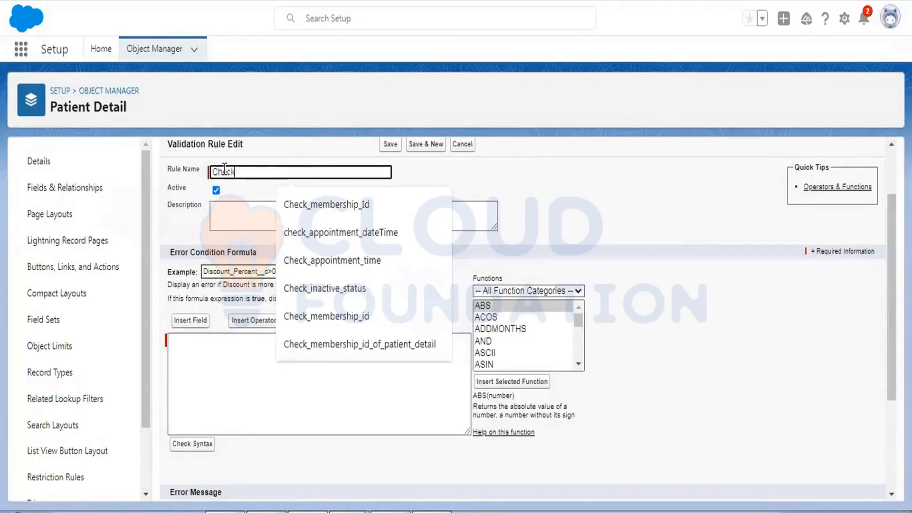
{"action": "type", "text": " status"}
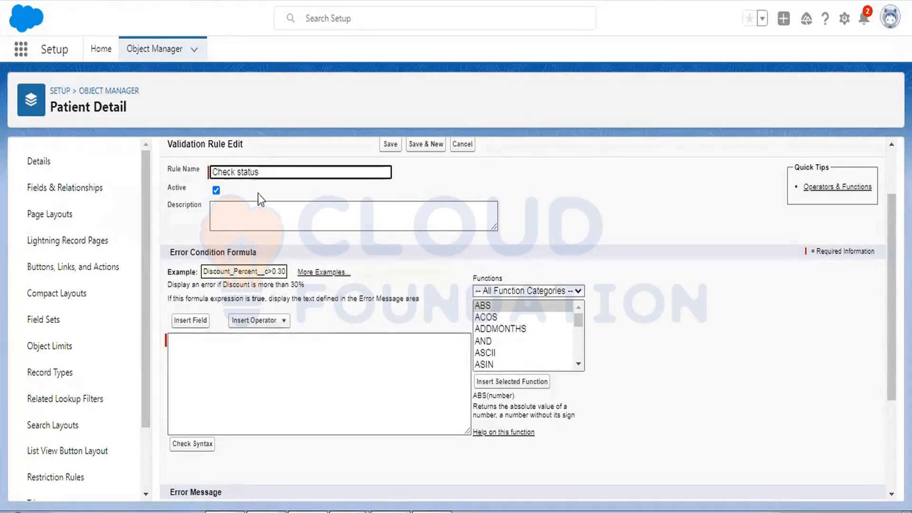
Step: Insert the ISNEW function into the rule's empty error condition formula
{"action": "left_click", "coordinate": [253, 343]}
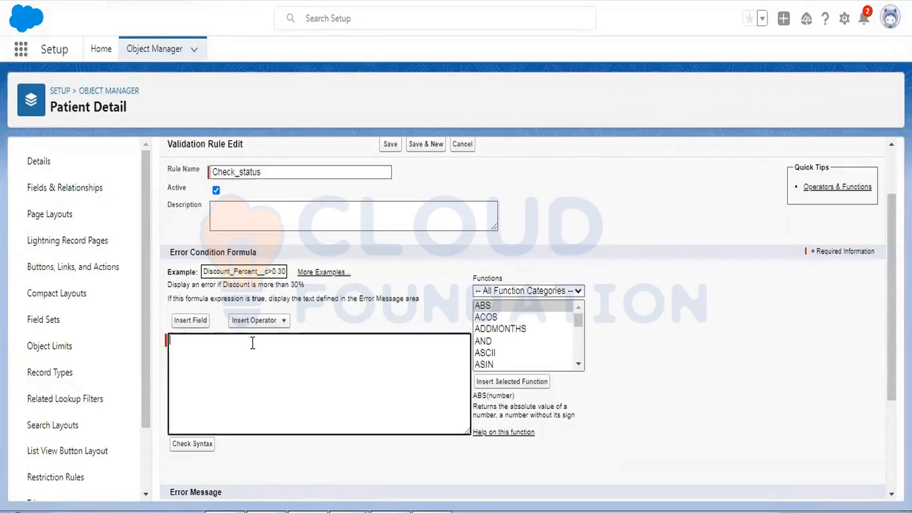
{"action": "left_click", "coordinate": [520, 306]}
{"action": "scroll", "coordinate": [528, 309], "scroll_direction": "down", "scroll_amount": 1}
{"action": "scroll", "coordinate": [527, 309], "scroll_direction": "down", "scroll_amount": 9}
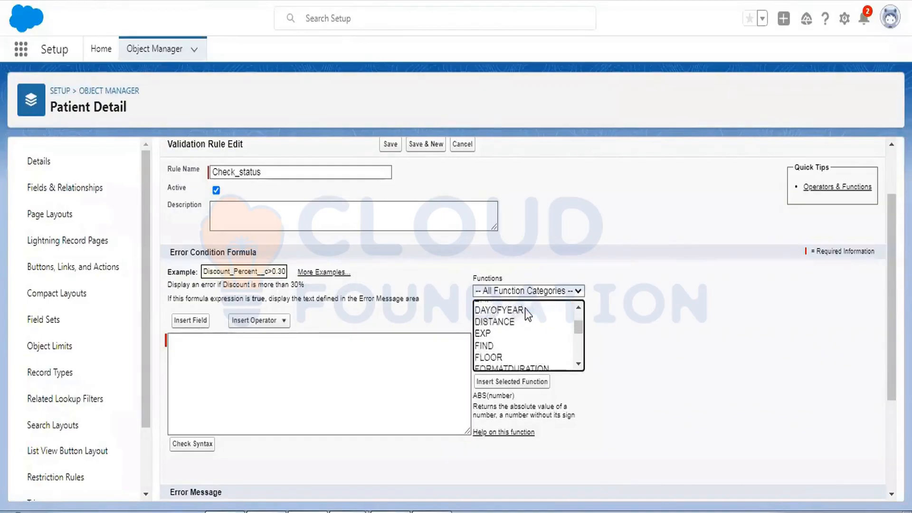
{"action": "scroll", "coordinate": [525, 313], "scroll_direction": "up", "scroll_amount": 2}
{"action": "scroll", "coordinate": [526, 316], "scroll_direction": "down", "scroll_amount": 2}
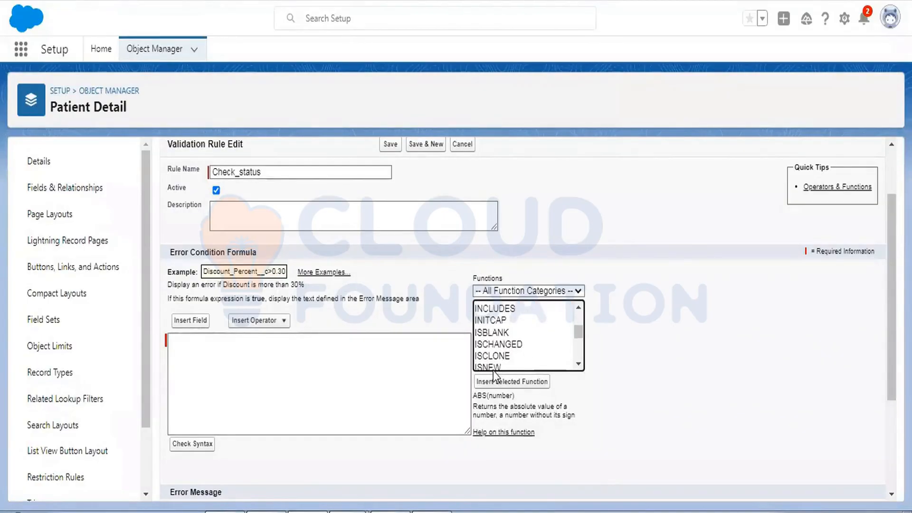
{"action": "left_click", "coordinate": [492, 360]}
{"action": "left_click", "coordinate": [511, 382]}
{"action": "scroll", "coordinate": [469, 280], "scroll_direction": "down", "scroll_amount": 1}
{"action": "scroll", "coordinate": [469, 275], "scroll_direction": "down", "scroll_amount": 1}
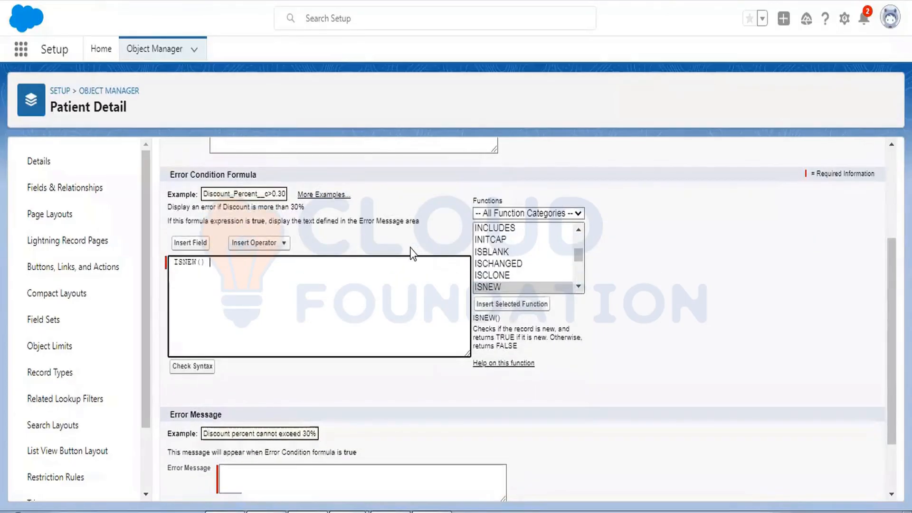
Step: Add a comma after ISNEW() and insert the ISPICKVAL function on its own line, removing its leading space
{"action": "type", "text": ","}
{"action": "left_click", "coordinate": [581, 286]}
{"action": "left_click", "coordinate": [581, 286]}
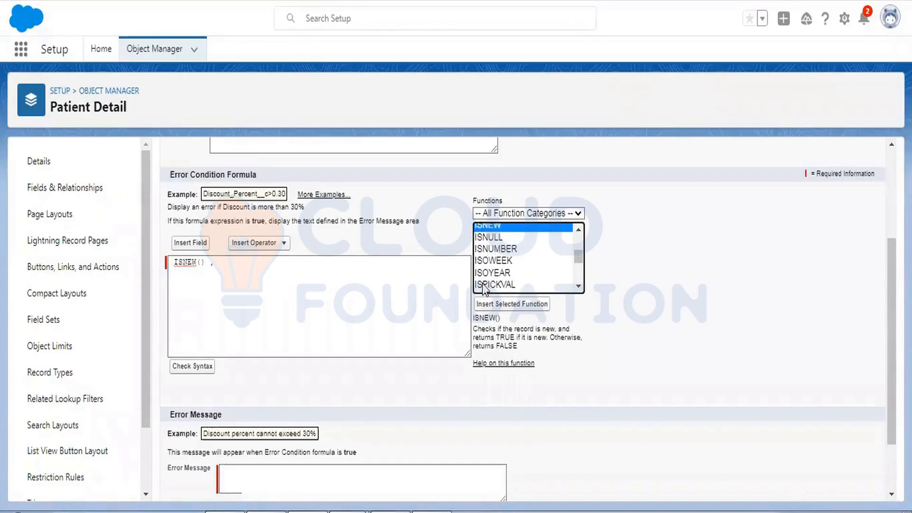
{"action": "left_click", "coordinate": [512, 284]}
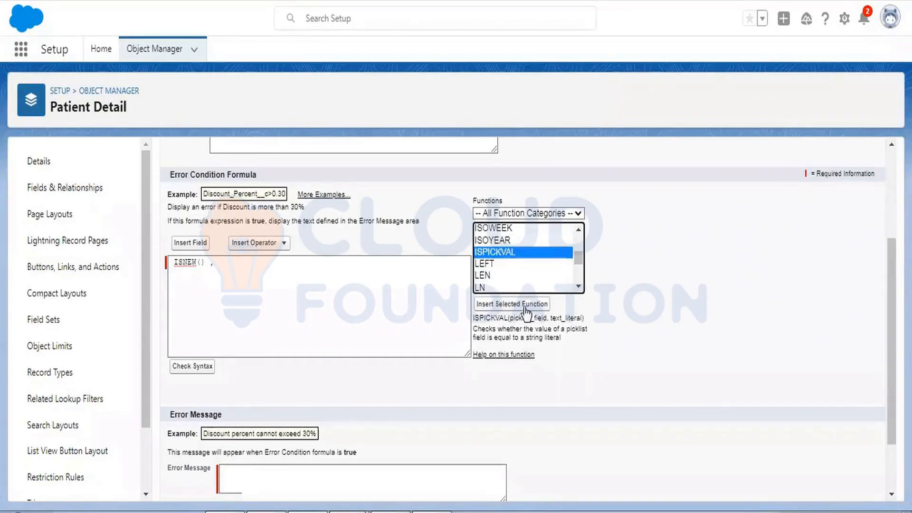
{"action": "left_click", "coordinate": [530, 308]}
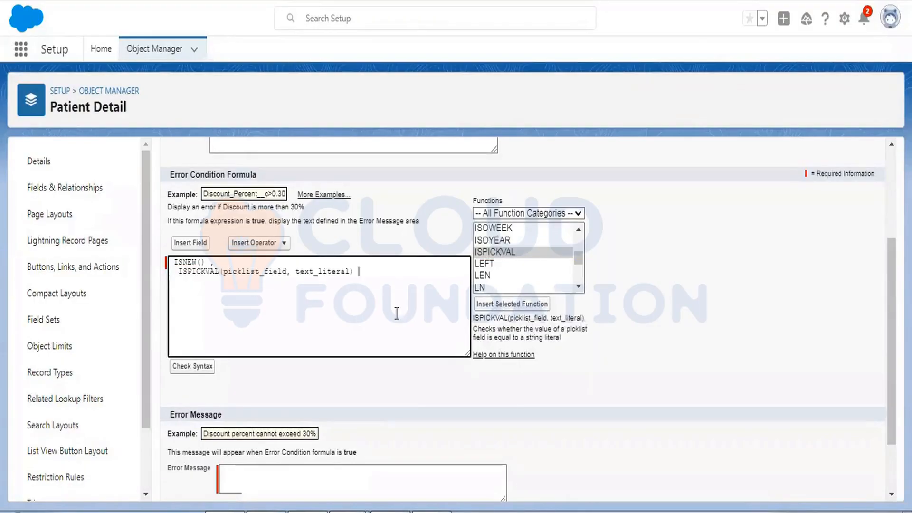
{"action": "left_click", "coordinate": [178, 272]}
{"action": "key", "text": "BackSpace"}
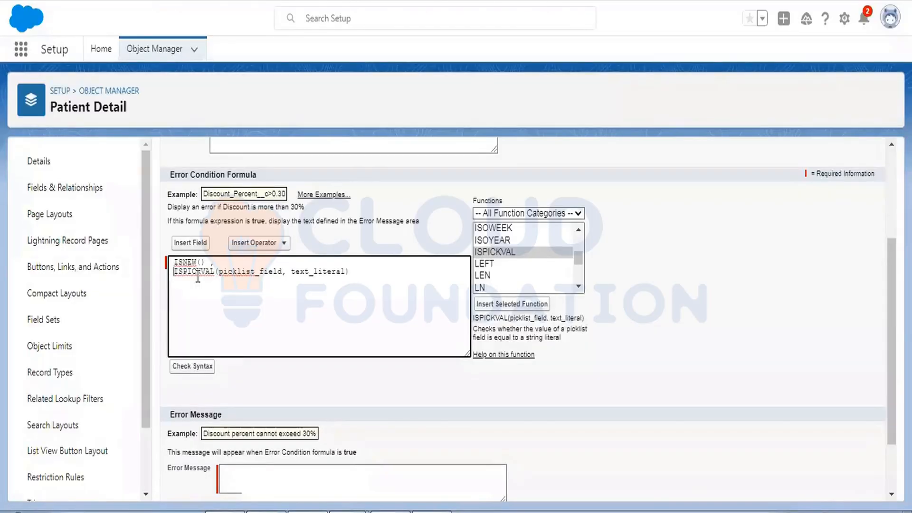
Step: Replace the picklist_field placeholder in ISPICKVAL with the Patient Detail field Status__c
{"action": "double_click", "coordinate": [241, 272]}
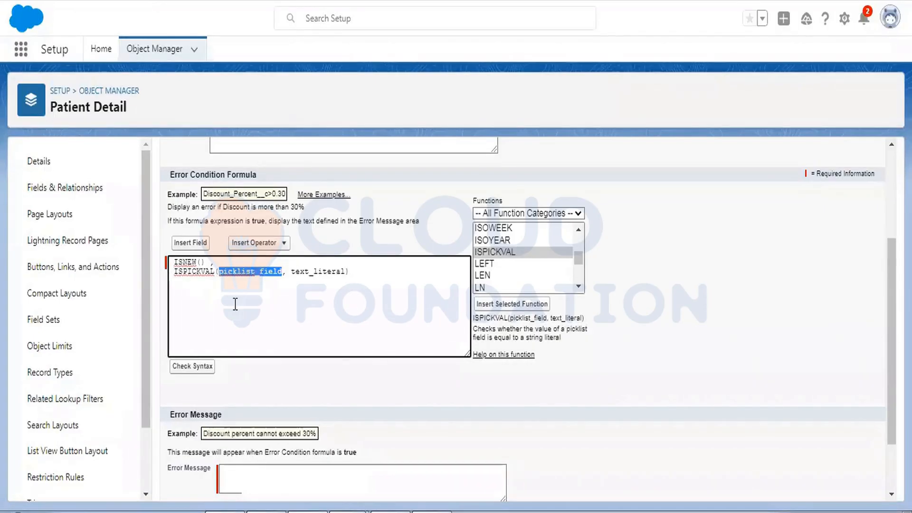
{"action": "key", "text": "BackSpace"}
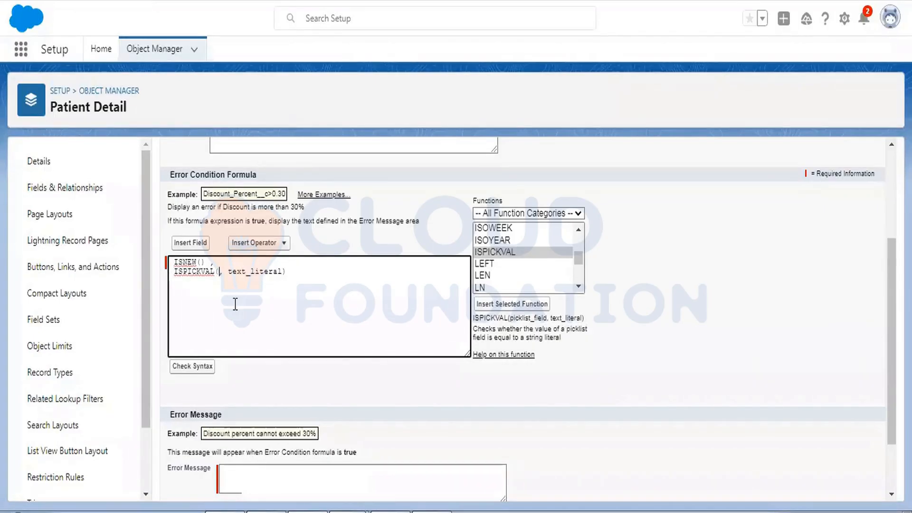
{"action": "left_click", "coordinate": [188, 243]}
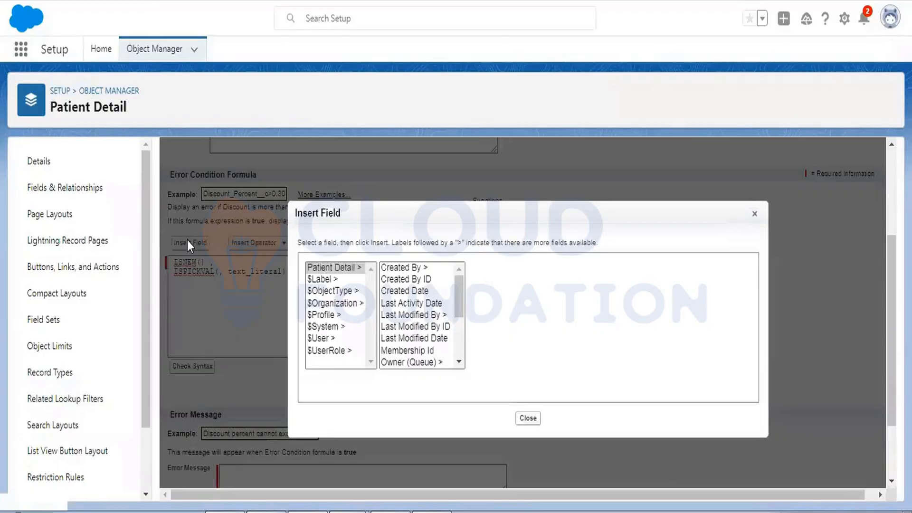
{"action": "left_click", "coordinate": [342, 268]}
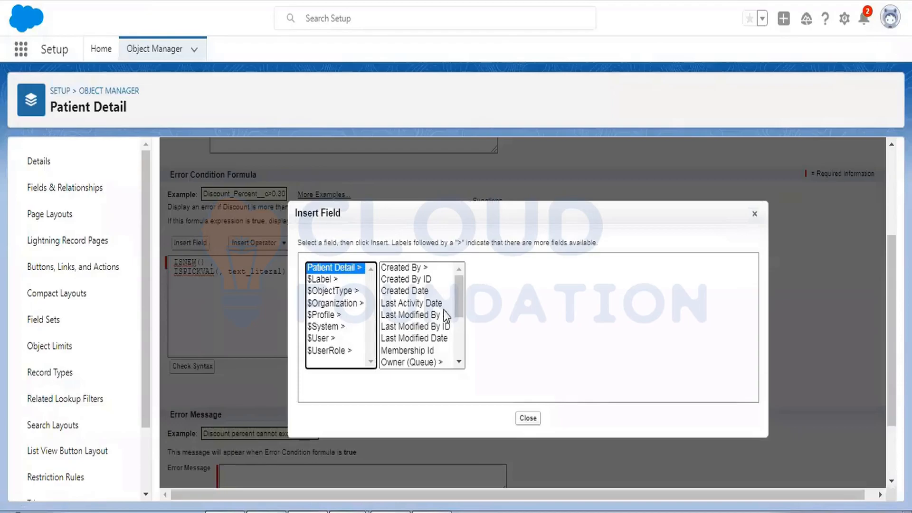
{"action": "scroll", "coordinate": [444, 310], "scroll_direction": "down", "scroll_amount": 3}
{"action": "scroll", "coordinate": [403, 364], "scroll_direction": "down", "scroll_amount": 1}
{"action": "left_click", "coordinate": [400, 360]}
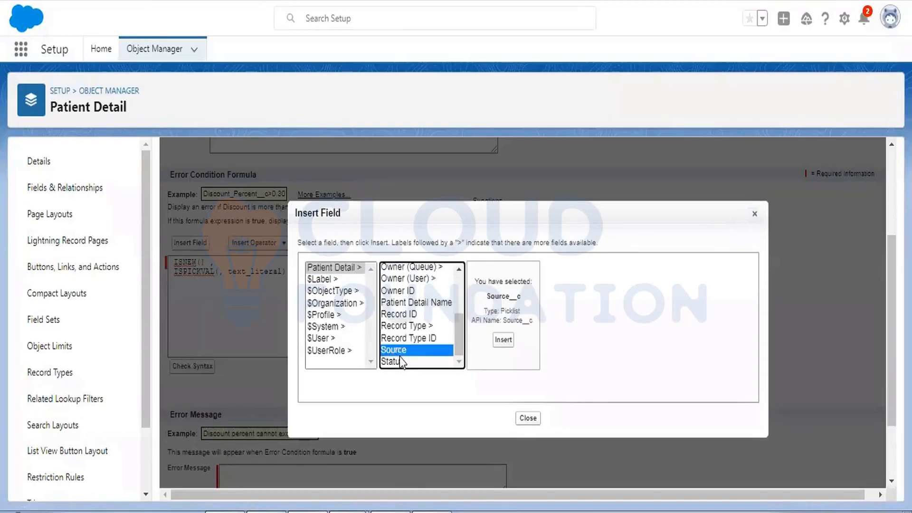
{"action": "left_click", "coordinate": [503, 340]}
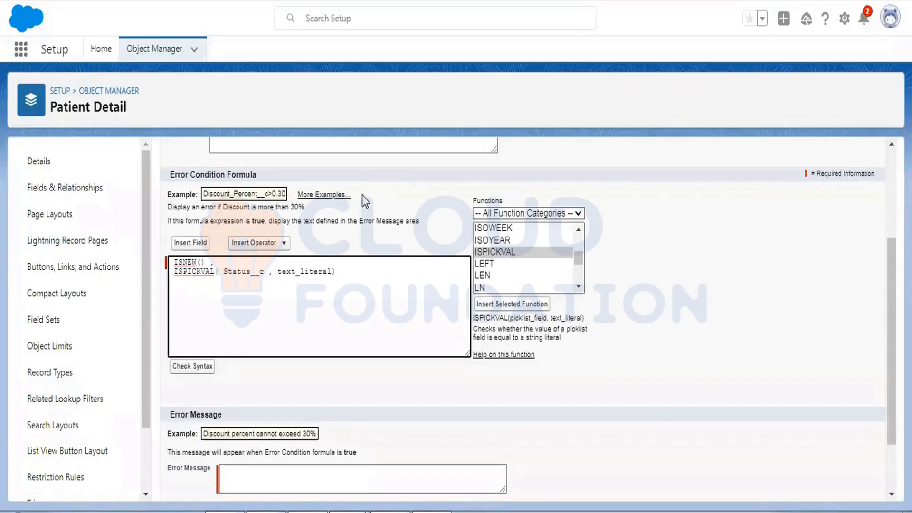
Step: Replace the text_literal placeholder in ISPICKVAL with 'Inactive'
{"action": "double_click", "coordinate": [298, 271]}
{"action": "key", "text": "BackSpace"}
{"action": "type", "text": "''"}
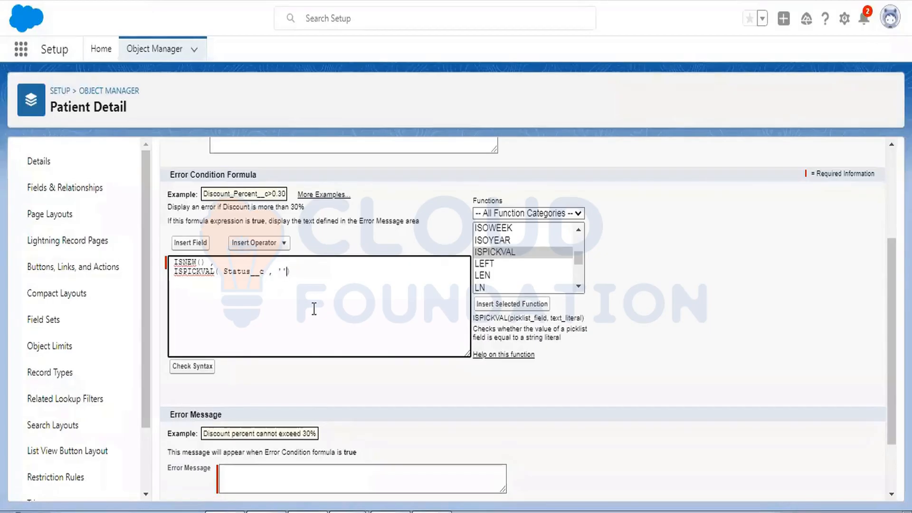
{"action": "type", "text": "Inactive"}
Step: Wrap the ISNEW and ISPICKVAL conditions in an AND( ) function with its parentheses on separate lines
{"action": "key", "text": "Left"}
{"action": "key", "text": "Left"}
{"action": "key", "text": "Left"}
{"action": "key", "text": "Left"}
{"action": "key", "text": "Left"}
{"action": "key", "text": "Left"}
{"action": "key", "text": "Left"}
{"action": "key", "text": "Left"}
{"action": "key", "text": "Left"}
{"action": "key", "text": "Left"}
{"action": "key", "text": "Left"}
{"action": "key", "text": "Left"}
{"action": "key", "text": "Left"}
{"action": "key", "text": "Left"}
{"action": "key", "text": "Left"}
{"action": "key", "text": "Left"}
{"action": "key", "text": "Left"}
{"action": "key", "text": "Left"}
{"action": "key", "text": "Left"}
{"action": "key", "text": "Left"}
{"action": "key", "text": "Left"}
{"action": "key", "text": "Left"}
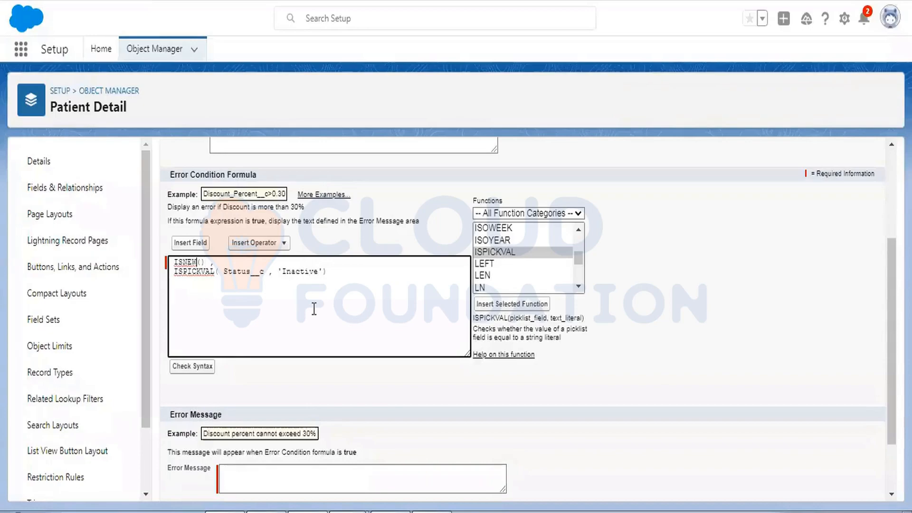
{"action": "key", "text": "Left"}
{"action": "key", "text": "Left"}
{"action": "key", "text": "Left"}
{"action": "key", "text": "Left"}
{"action": "key", "text": "Left"}
{"action": "key", "text": "Return"}
{"action": "key", "text": "Up"}
{"action": "type", "text": "A"}
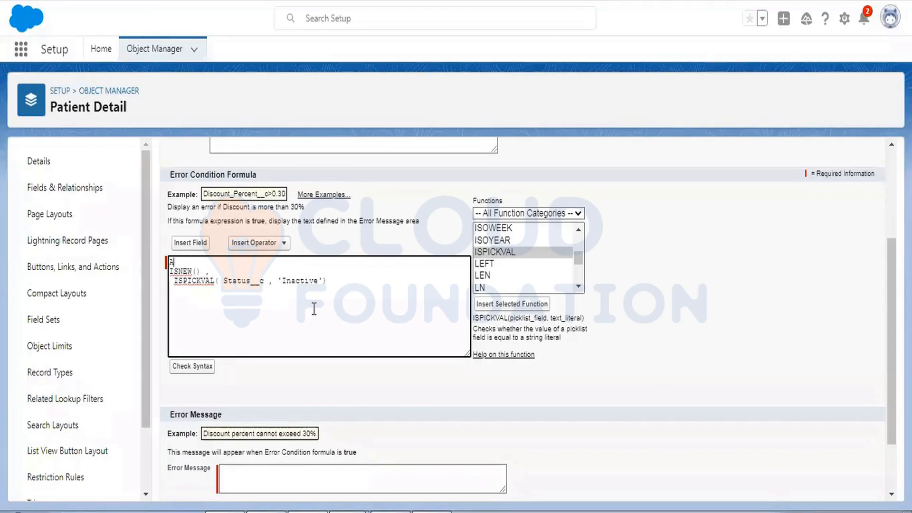
{"action": "type", "text": "ND("}
{"action": "key", "text": "Return"}
{"action": "type", "text": ")"}
{"action": "key", "text": "BackSpace"}
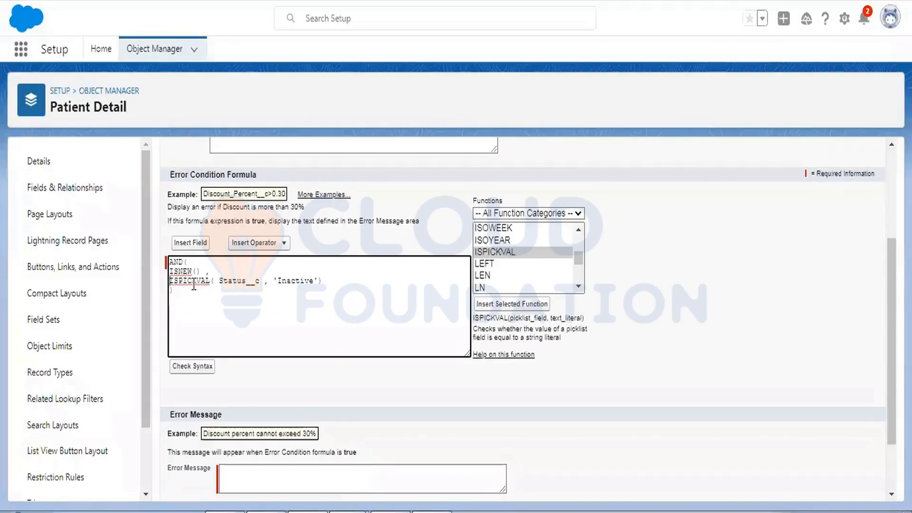
{"action": "double_click", "coordinate": [190, 281]}
Step: Enter the error message "Status cannot be inactive for new record." and save the validation rule
{"action": "scroll", "coordinate": [304, 380], "scroll_direction": "down", "scroll_amount": 2}
{"action": "left_click", "coordinate": [301, 396]}
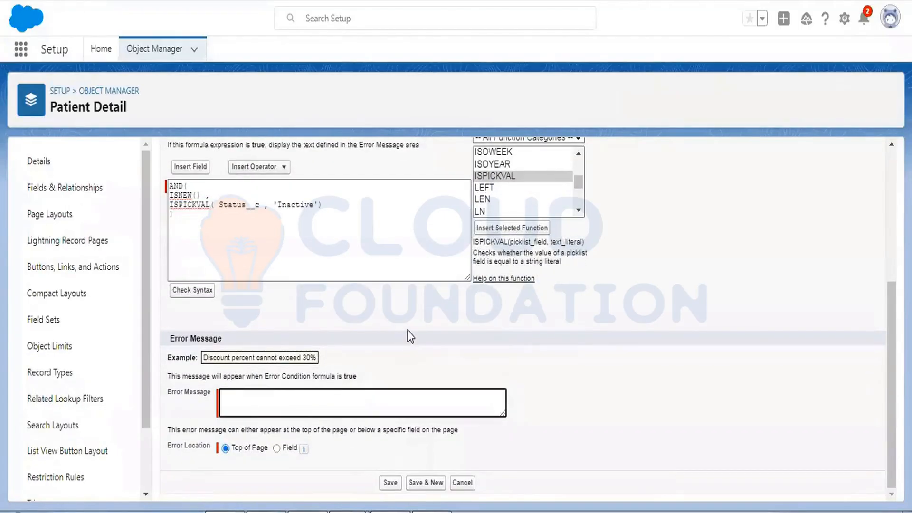
{"action": "type", "text": "Status cannot be inactive for new record."}
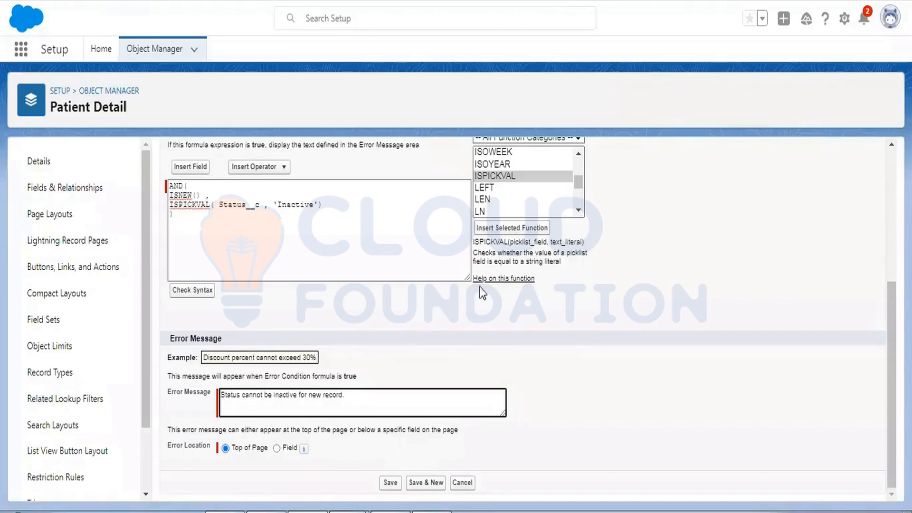
{"action": "scroll", "coordinate": [482, 273], "scroll_direction": "up", "scroll_amount": 5}
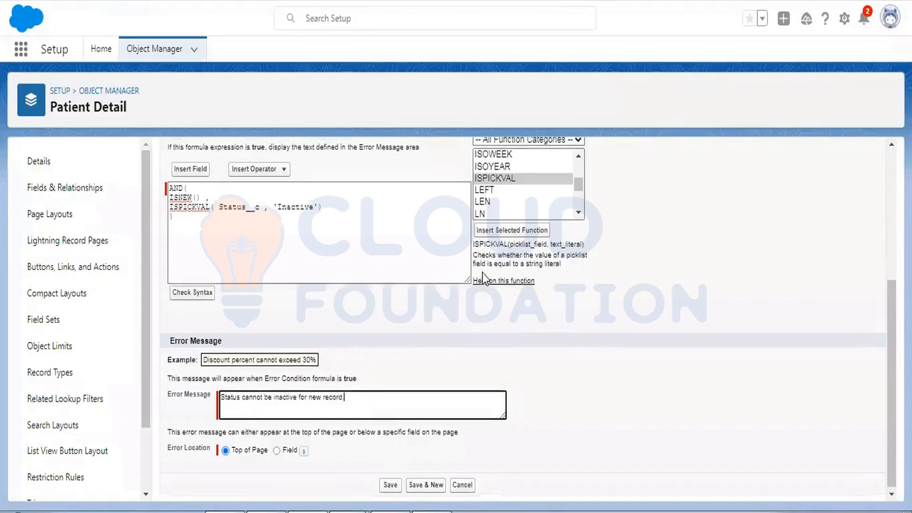
{"action": "left_click", "coordinate": [392, 226]}
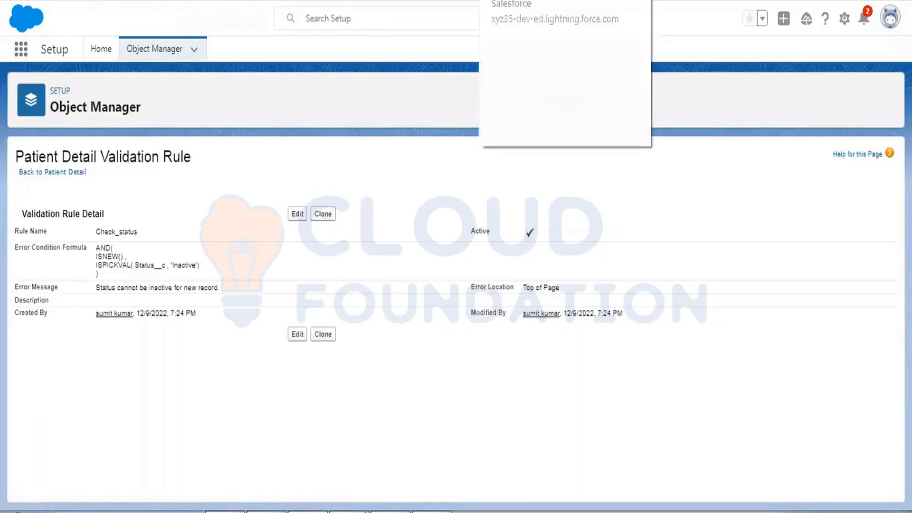
Step: Switch to the Patient Details list, start a new record of type Marketing RT and set its Status to Inactive
{"action": "left_click", "coordinate": [522, 1]}
{"action": "left_click", "coordinate": [766, 90]}
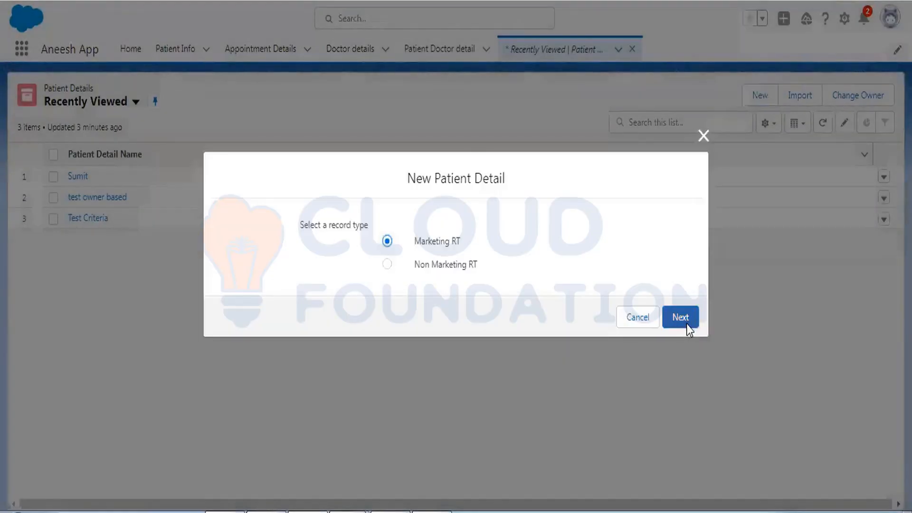
{"action": "left_click", "coordinate": [686, 323]}
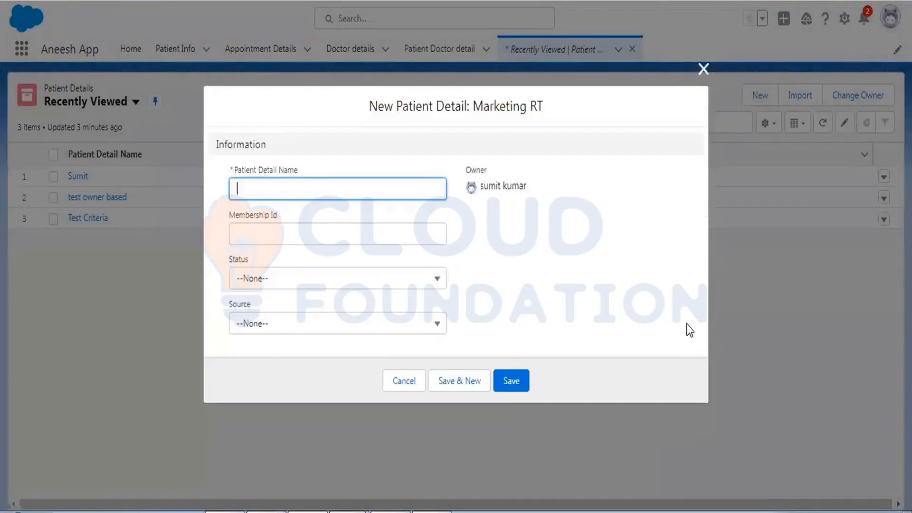
{"action": "left_click", "coordinate": [261, 288]}
{"action": "left_click", "coordinate": [265, 361]}
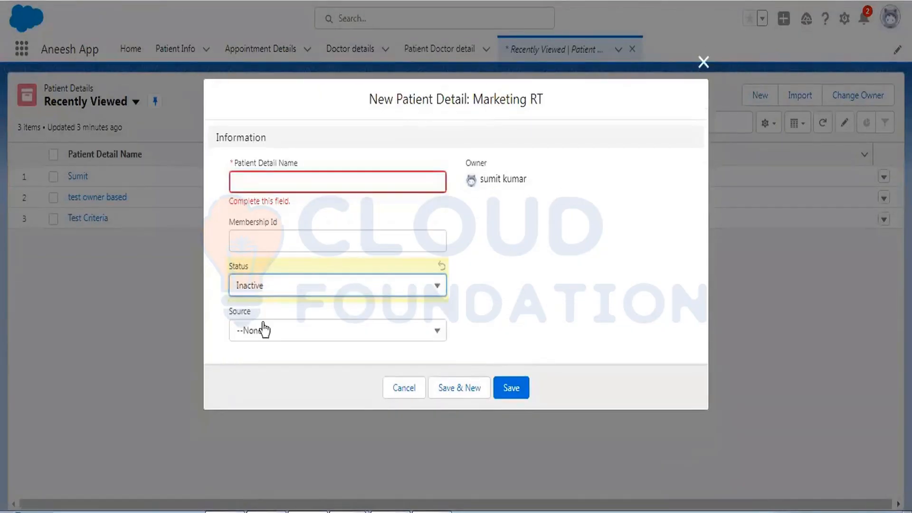
Step: Fill in the Membership Id, name the record "test", set Source to Referral and try to save it to test the status rule
{"action": "left_click", "coordinate": [267, 241]}
{"action": "type", "text": "1234"}
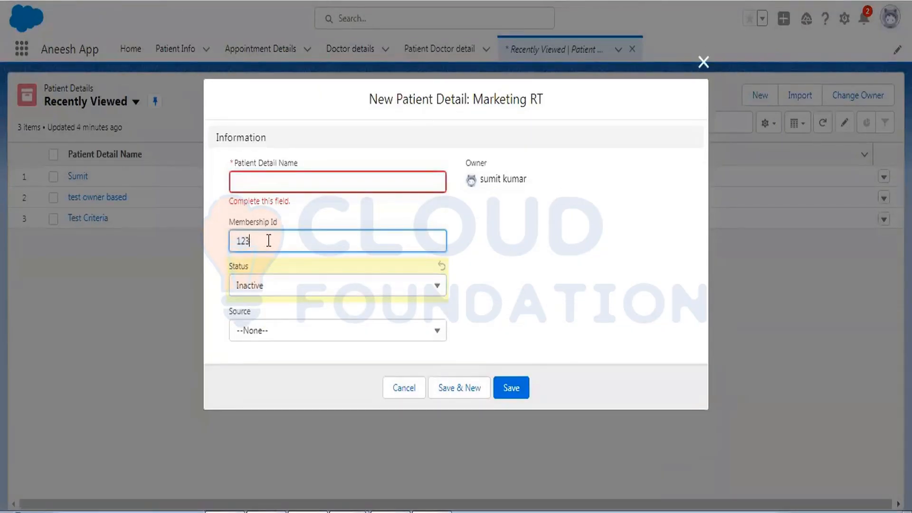
{"action": "left_click", "coordinate": [276, 183]}
{"action": "type", "text": "test"}
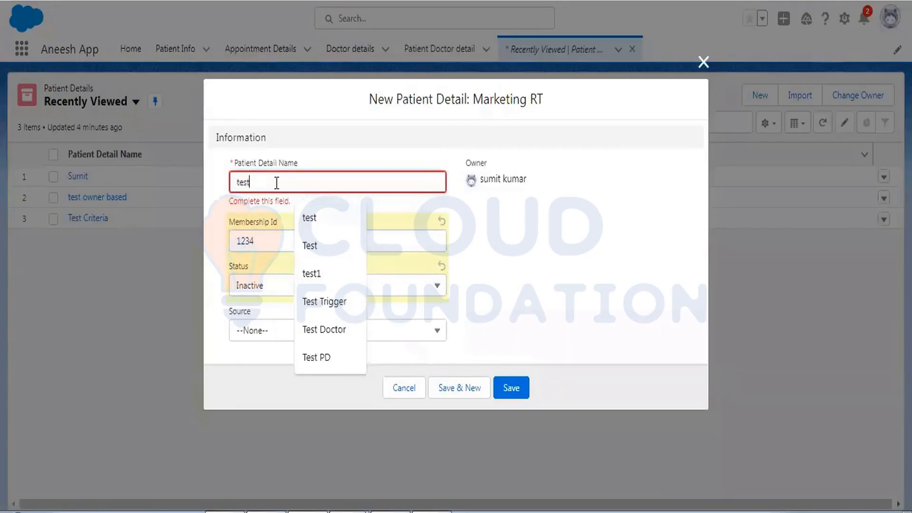
{"action": "left_click", "coordinate": [257, 333]}
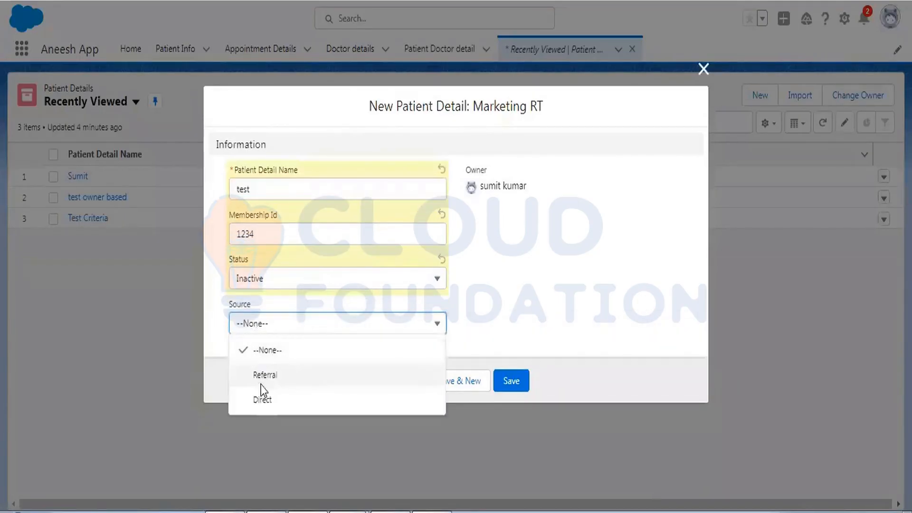
{"action": "left_click", "coordinate": [285, 380]}
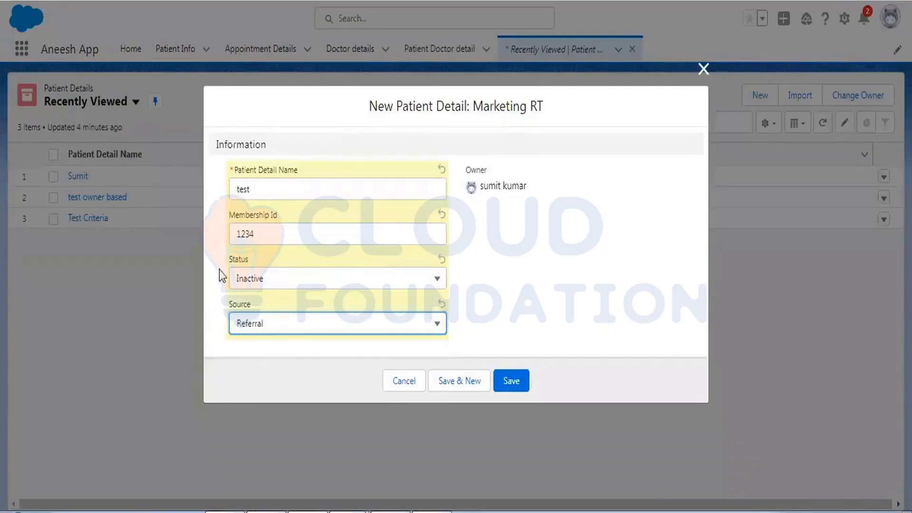
{"action": "left_click", "coordinate": [512, 380]}
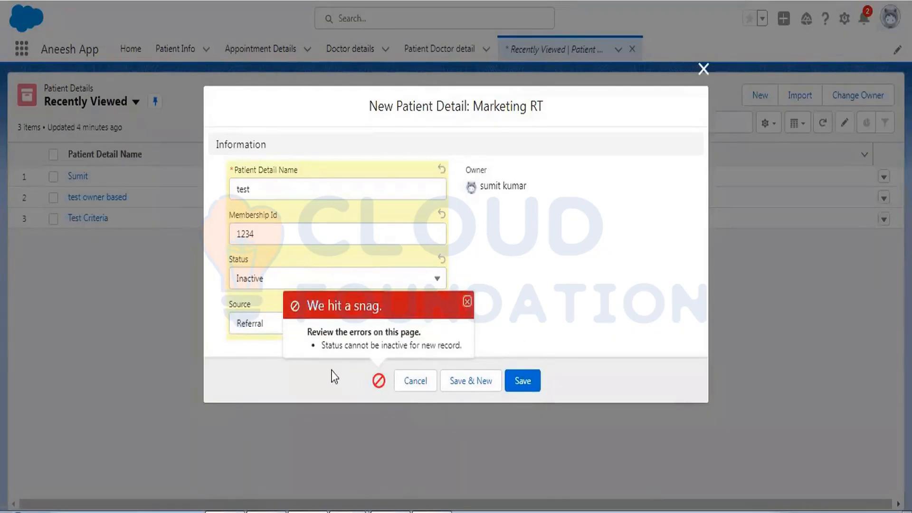
{"action": "left_click_drag", "start_coordinate": [324, 347], "coordinate": [462, 347]}
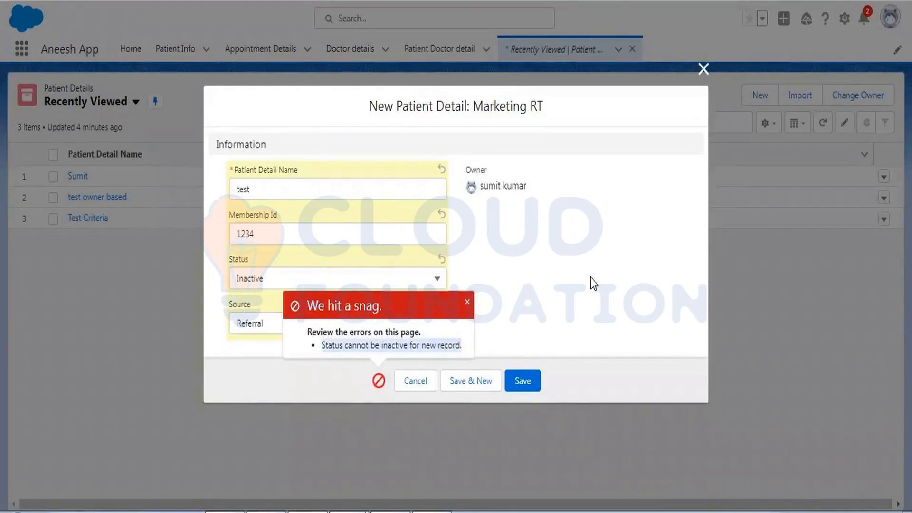
Step: Switch to the Project-Admin document in Word and highlight business rule 2 about inactive patient status in green
{"action": "left_click", "coordinate": [432, 512]}
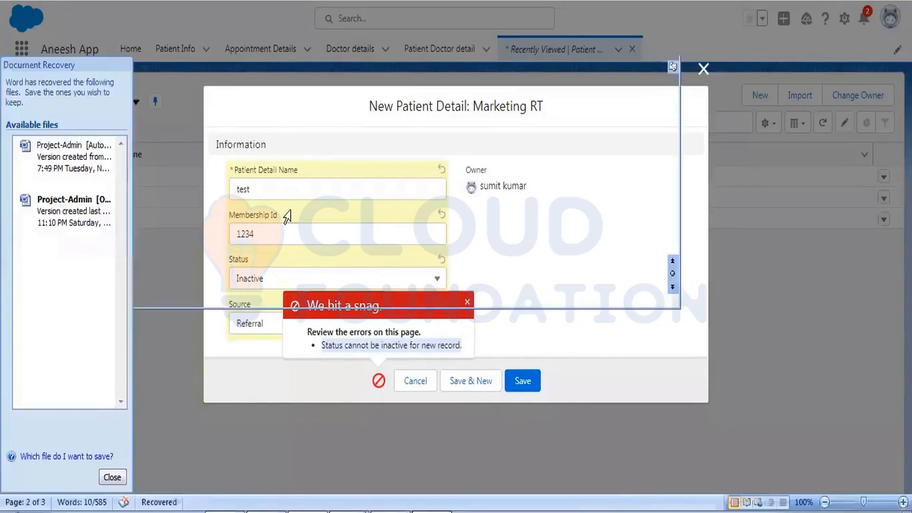
{"action": "left_click", "coordinate": [462, 207]}
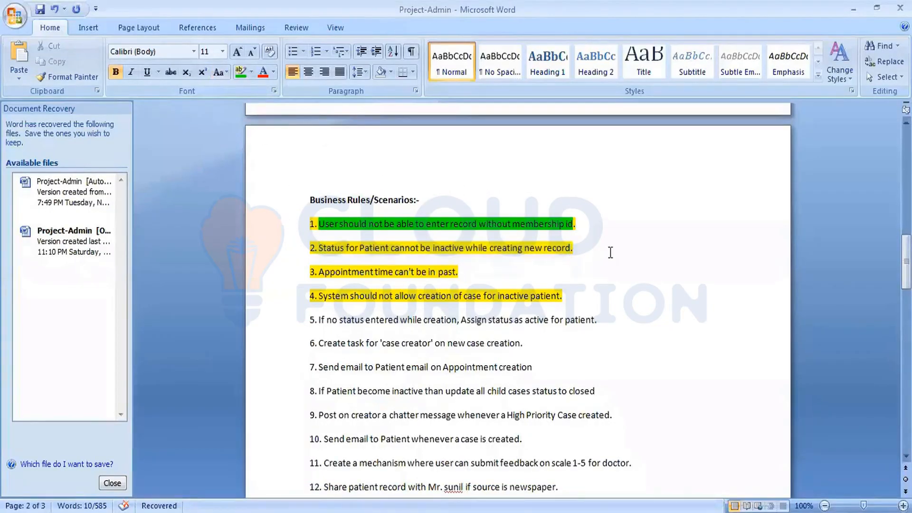
{"action": "left_click_drag", "start_coordinate": [573, 247], "coordinate": [318, 248]}
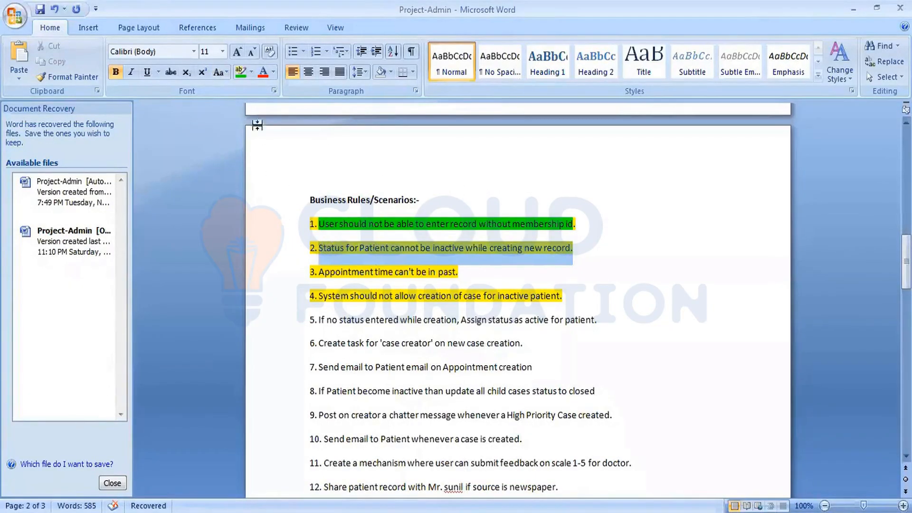
{"action": "left_click", "coordinate": [241, 72]}
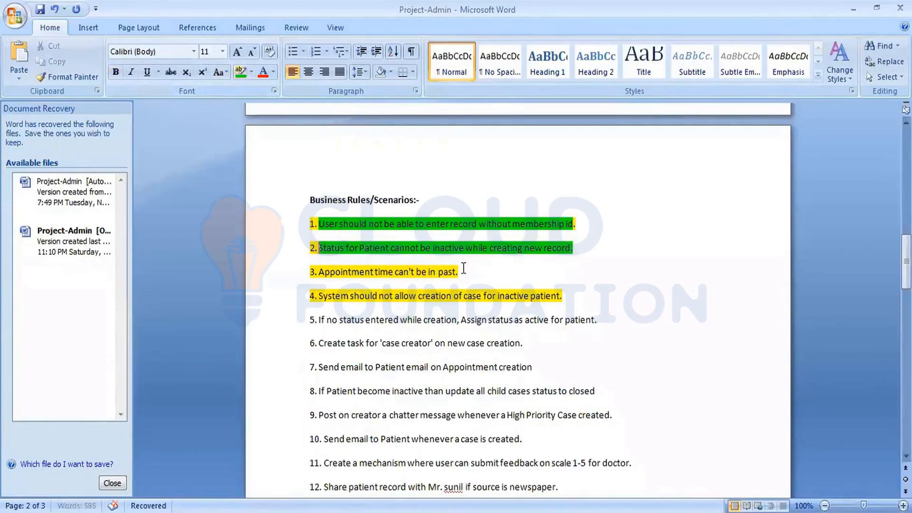
Step: Read business rule 3 on appointment time, return to Salesforce, discard the Patient Detail form and open the Appointment Details list
{"action": "left_click_drag", "start_coordinate": [463, 269], "coordinate": [318, 272]}
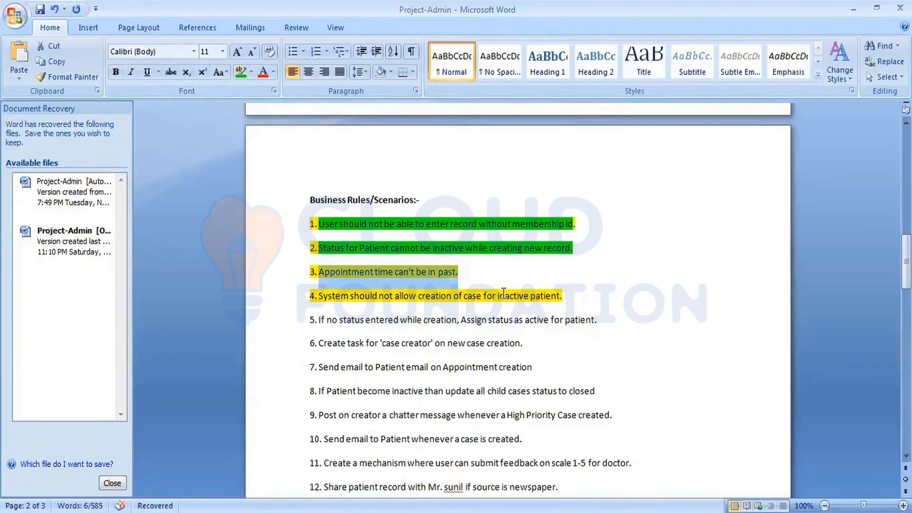
{"action": "left_click", "coordinate": [475, 271]}
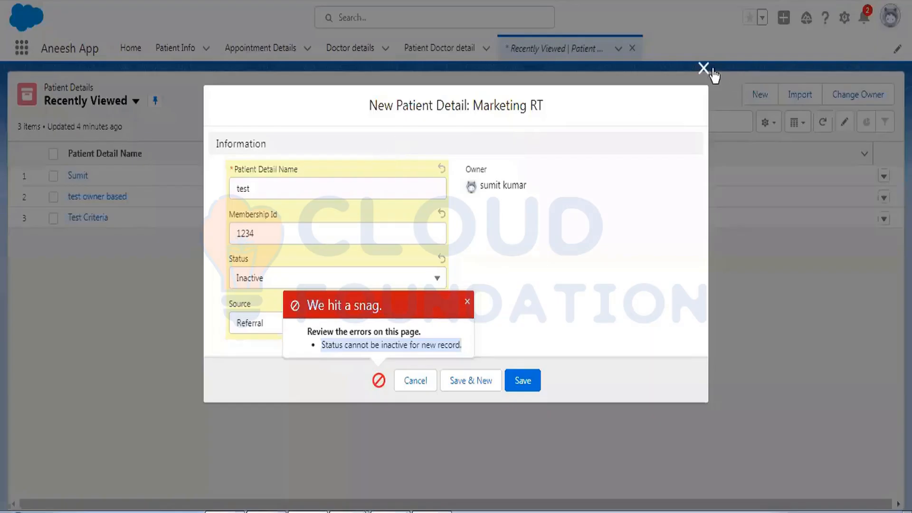
{"action": "left_click", "coordinate": [704, 68]}
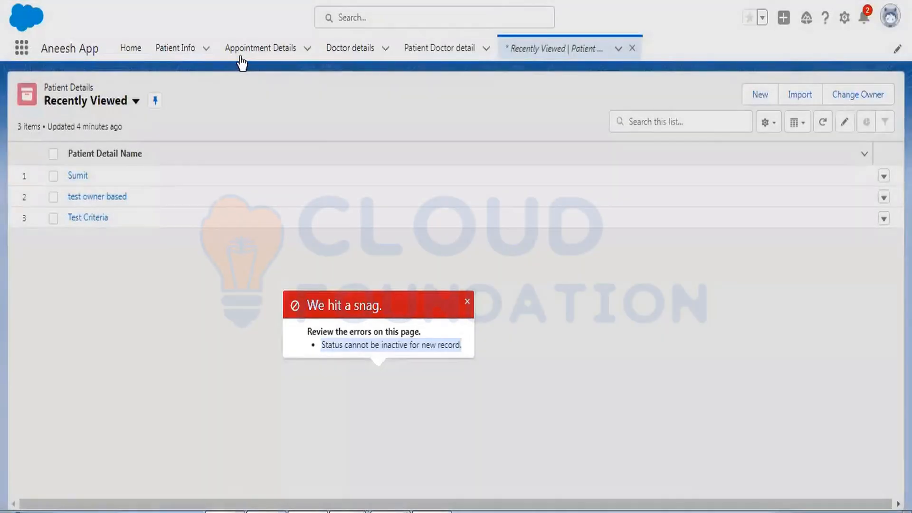
{"action": "left_click", "coordinate": [241, 58]}
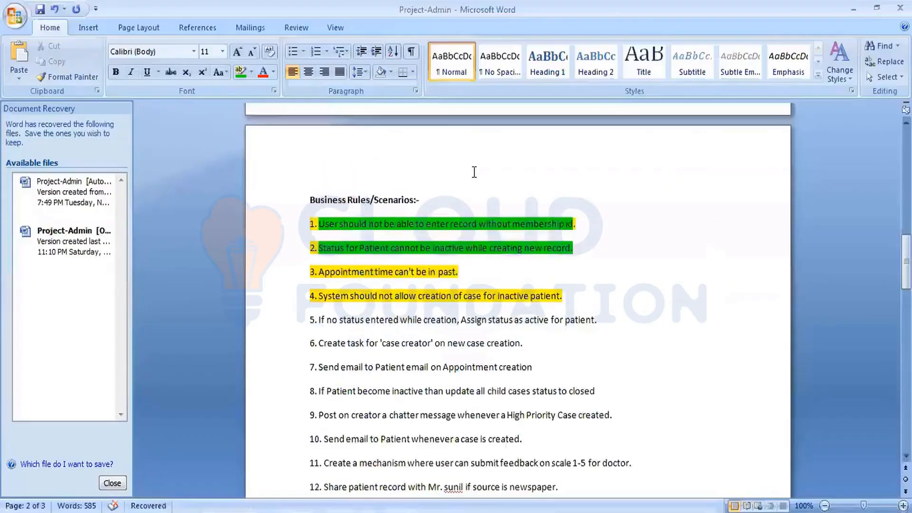
Step: Check the Appointment fields required in the Project-Admin document against the new Appointment Detail form in Salesforce, and close the form
{"action": "scroll", "coordinate": [468, 174], "scroll_direction": "up", "scroll_amount": 10}
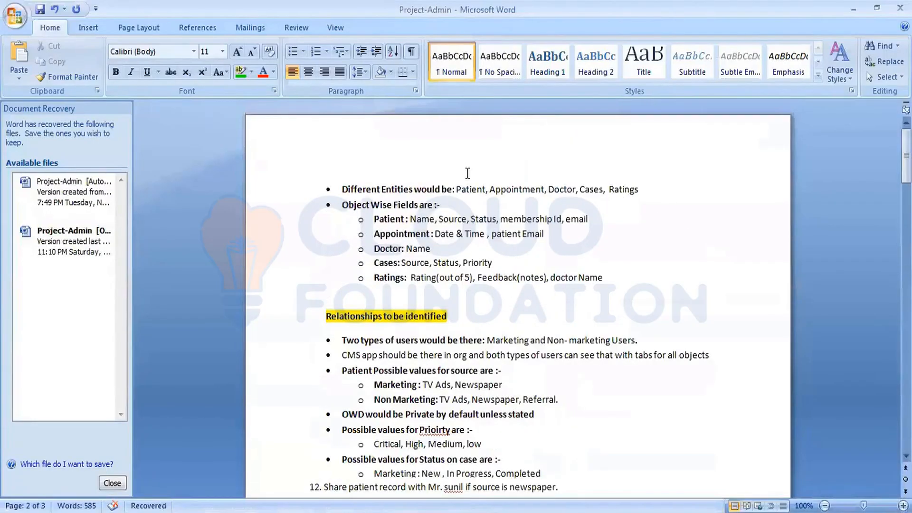
{"action": "left_click_drag", "start_coordinate": [436, 234], "coordinate": [487, 234]}
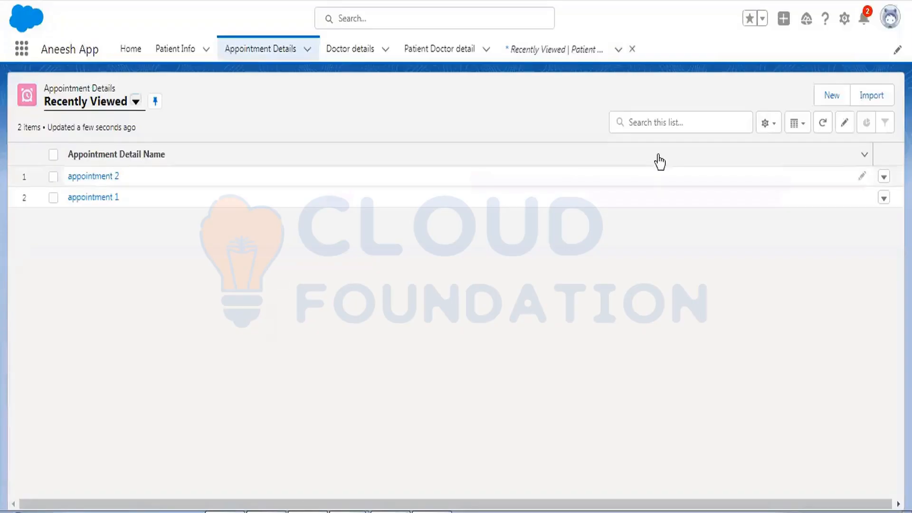
{"action": "left_click", "coordinate": [823, 100]}
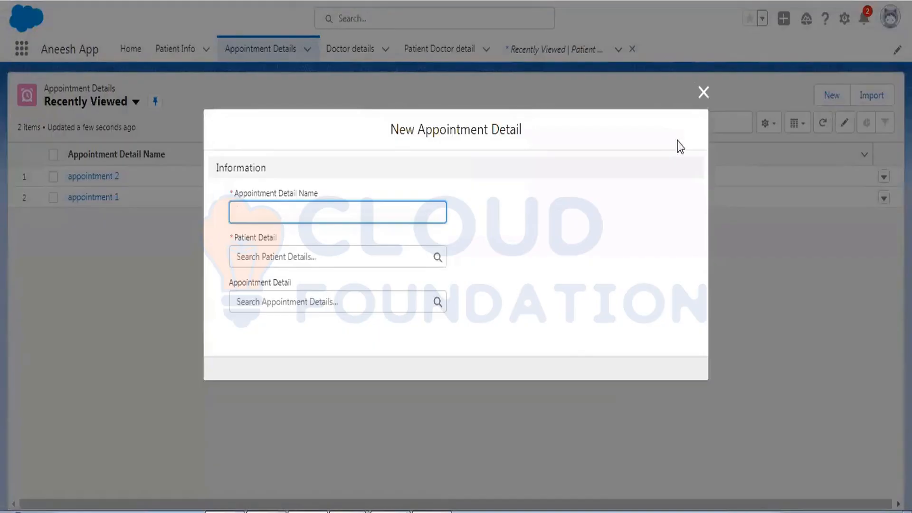
{"action": "left_click", "coordinate": [702, 97]}
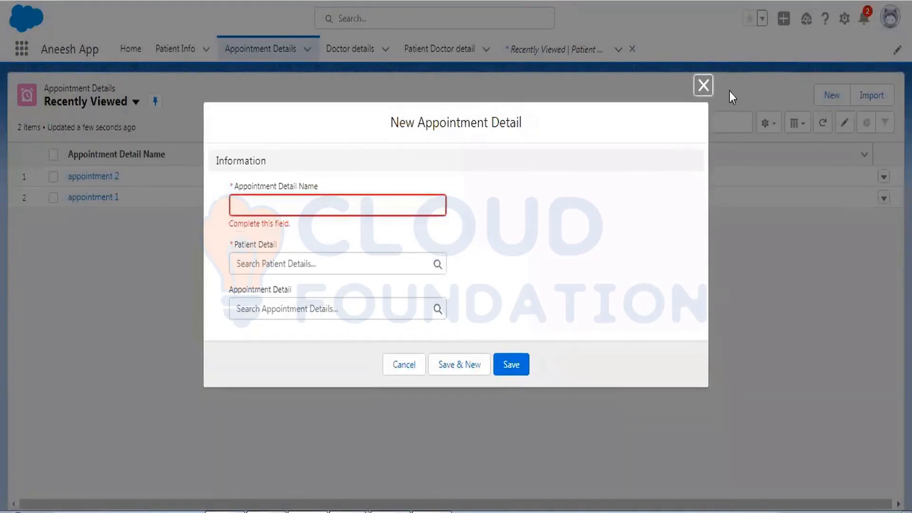
{"action": "left_click", "coordinate": [704, 85]}
Step: Open the Appointment Detail object's setup and start a new custom field with the Date/Time data type
{"action": "left_click", "coordinate": [845, 19]}
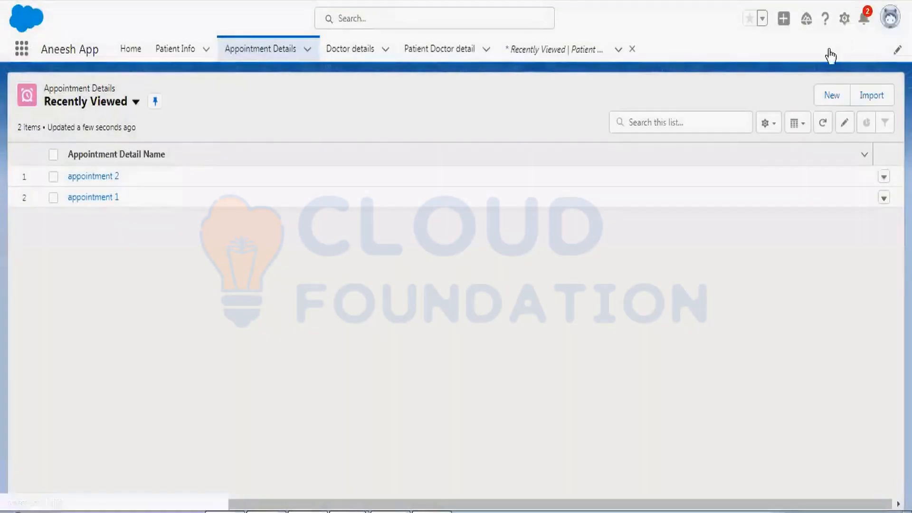
{"action": "left_click", "coordinate": [798, 178]}
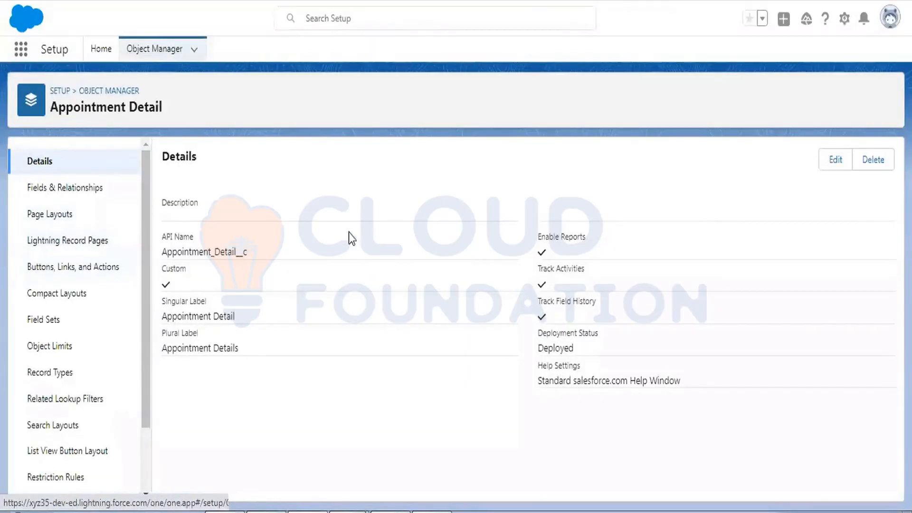
{"action": "left_click", "coordinate": [51, 188]}
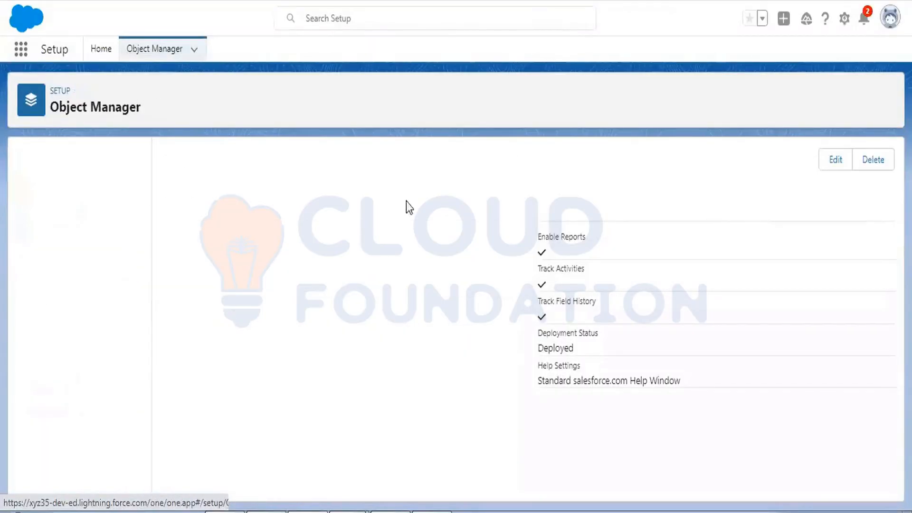
{"action": "left_click", "coordinate": [635, 161]}
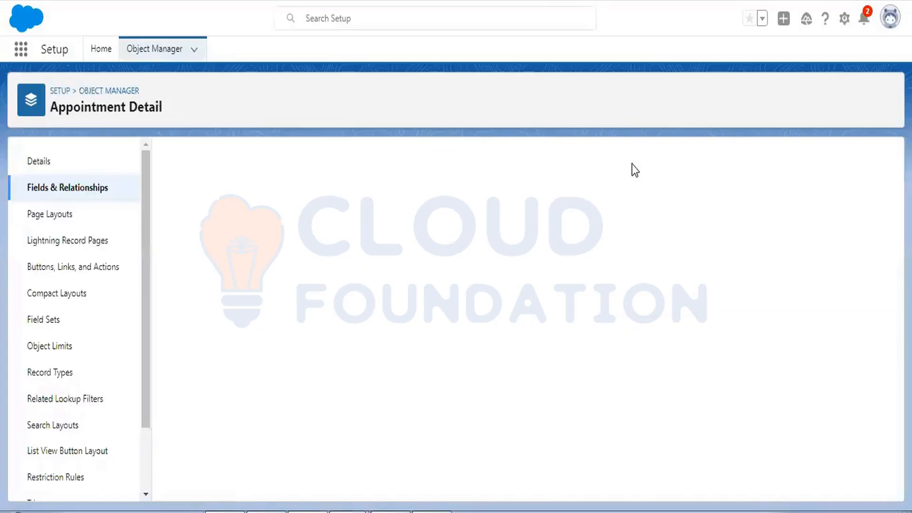
{"action": "scroll", "coordinate": [297, 266], "scroll_direction": "down", "scroll_amount": 5}
{"action": "scroll", "coordinate": [295, 264], "scroll_direction": "down", "scroll_amount": 3}
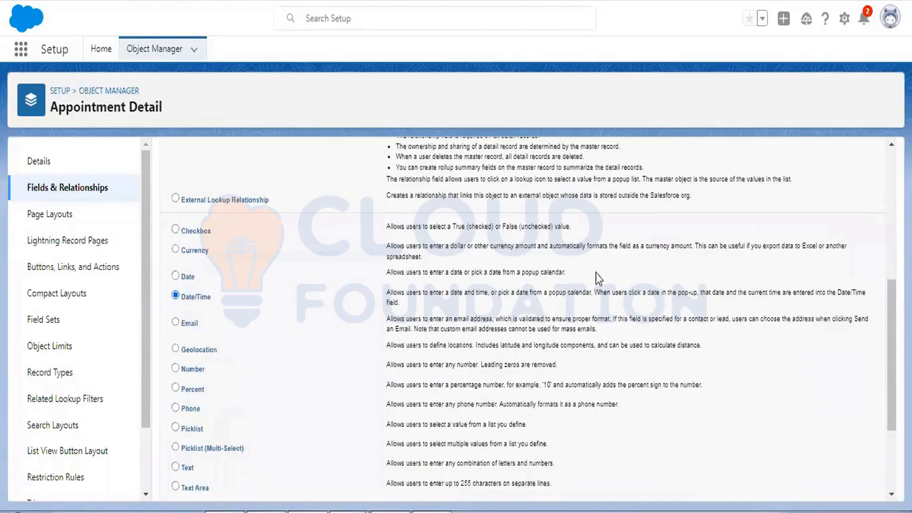
{"action": "scroll", "coordinate": [678, 275], "scroll_direction": "up", "scroll_amount": 7}
{"action": "left_click", "coordinate": [841, 226]}
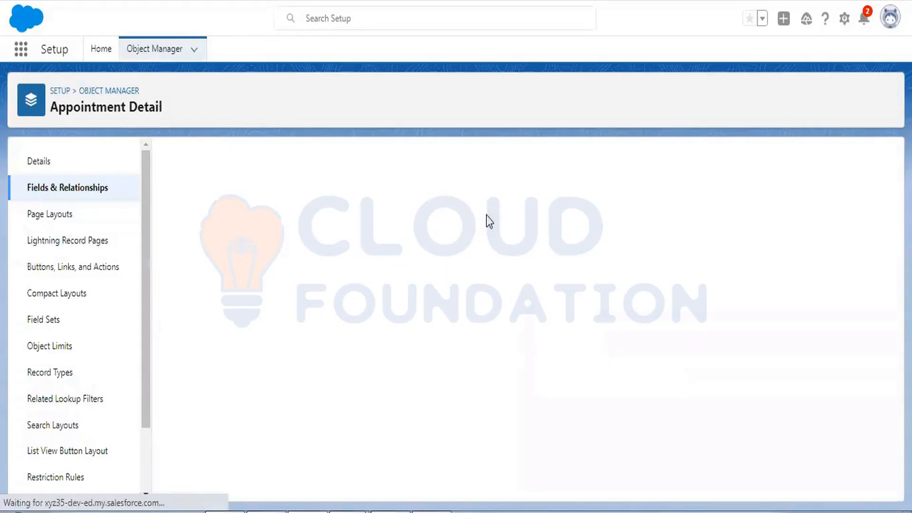
Step: Label the field Appointment Date Time, keep the default field-level security and Appointment Detail Layout, and save it
{"action": "left_click", "coordinate": [358, 252]}
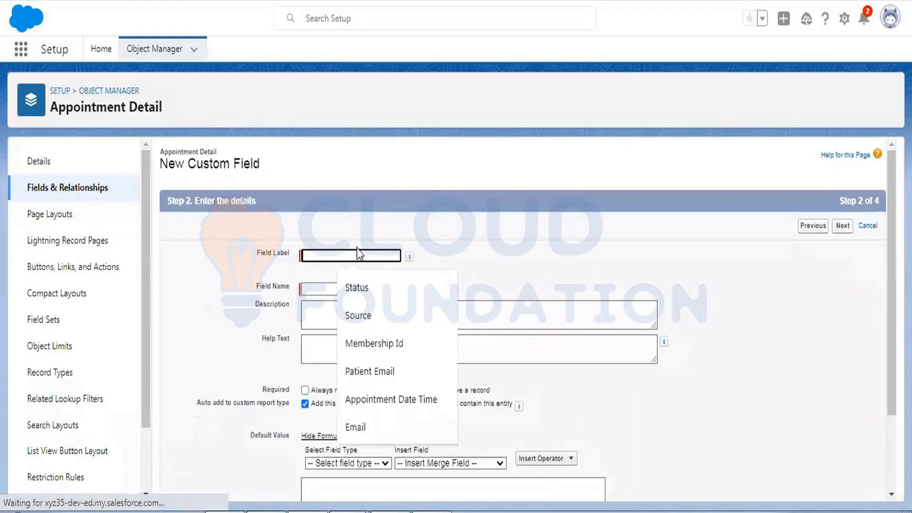
{"action": "left_click", "coordinate": [378, 399]}
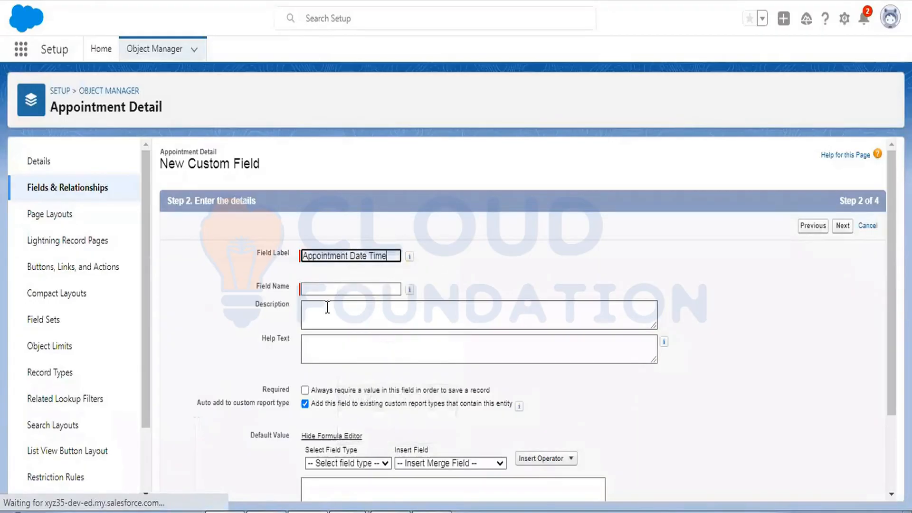
{"action": "left_click", "coordinate": [330, 305]}
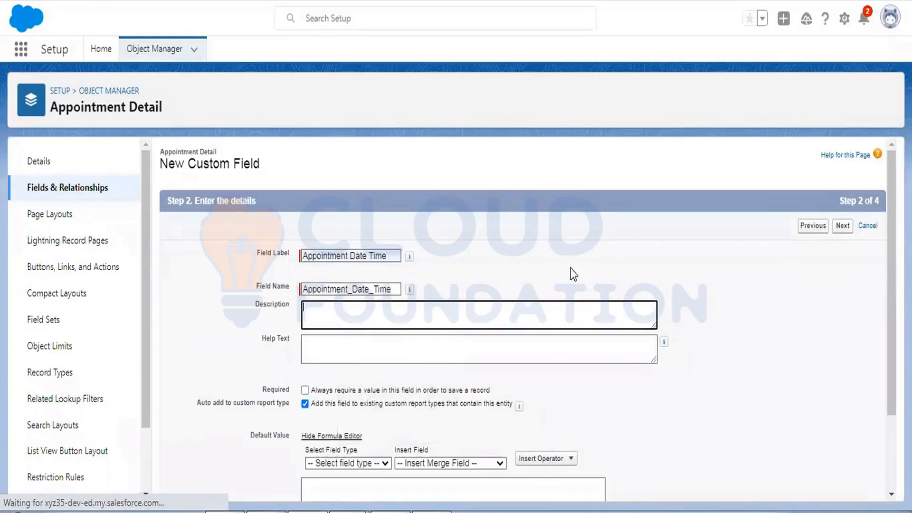
{"action": "left_click", "coordinate": [843, 228]}
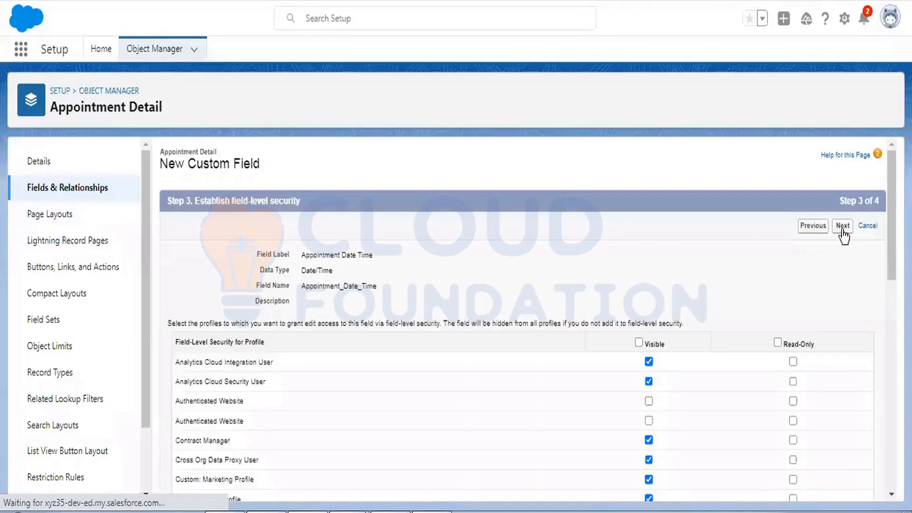
{"action": "left_click", "coordinate": [843, 229]}
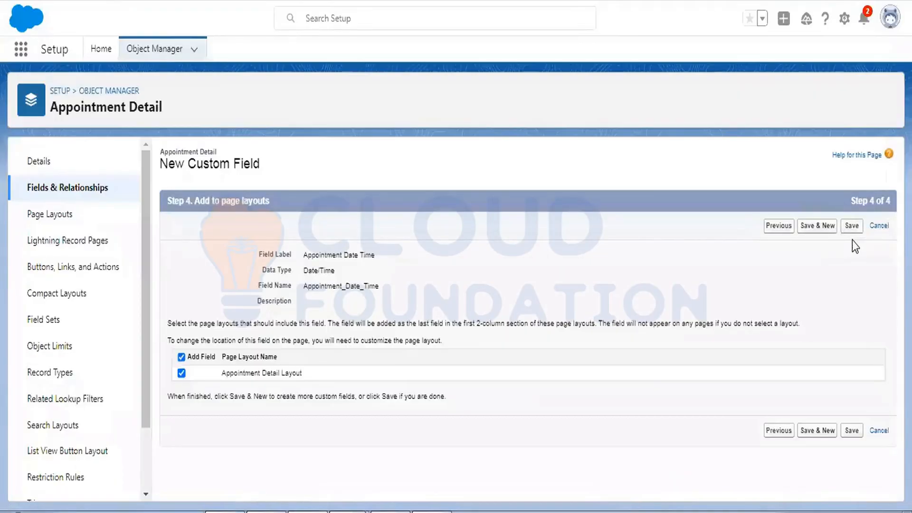
{"action": "left_click", "coordinate": [852, 231]}
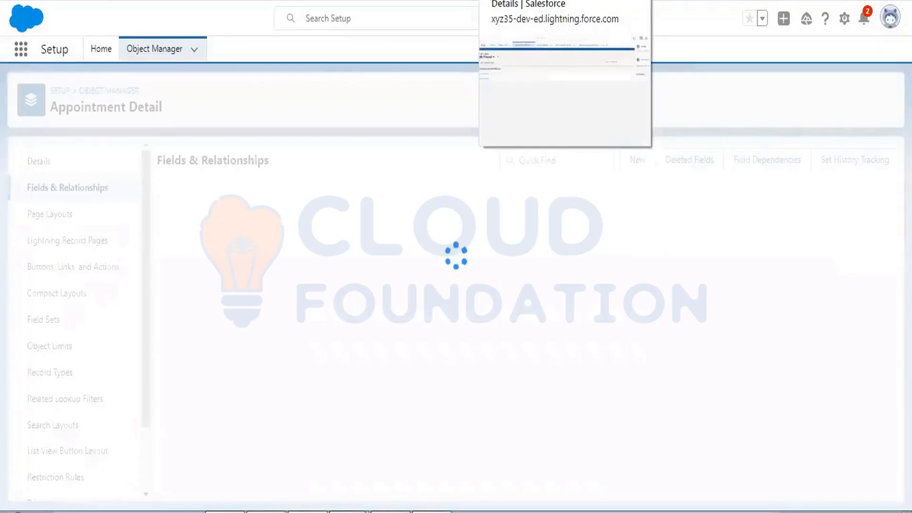
Step: Return to the Appointment Details list, check the new record form for the Appointment Date Time field, and cancel the form
{"action": "left_click", "coordinate": [537, 1]}
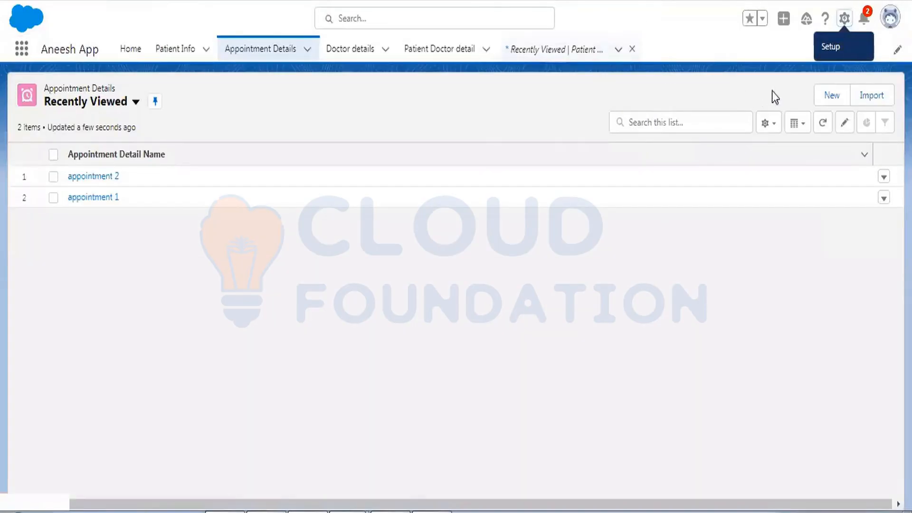
{"action": "left_click", "coordinate": [832, 96]}
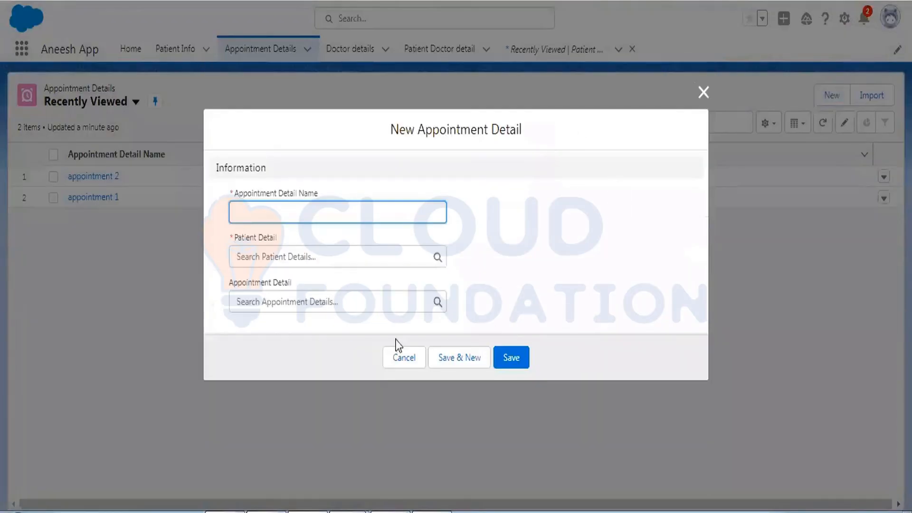
{"action": "left_click", "coordinate": [399, 357]}
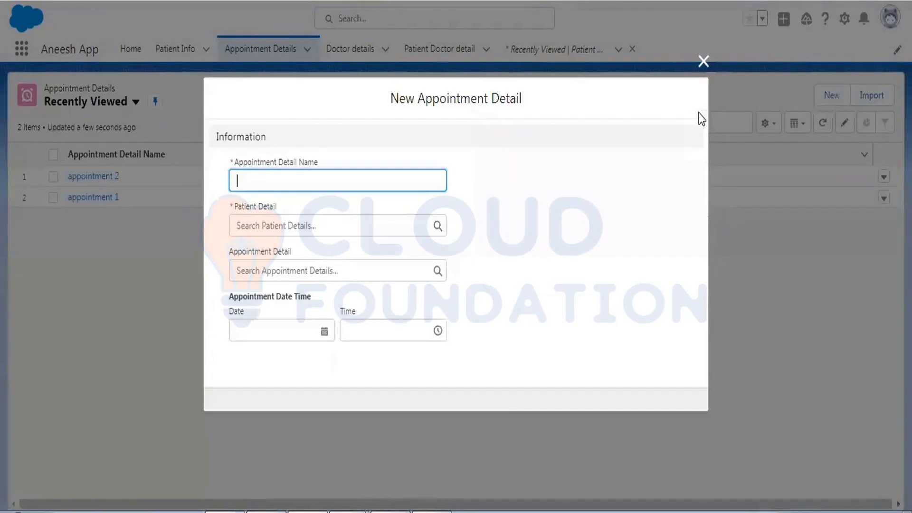
Step: Create an appointment record named Test for an existing patient, dated 12/1/2022 at the default time, and save it
{"action": "left_click", "coordinate": [254, 166]}
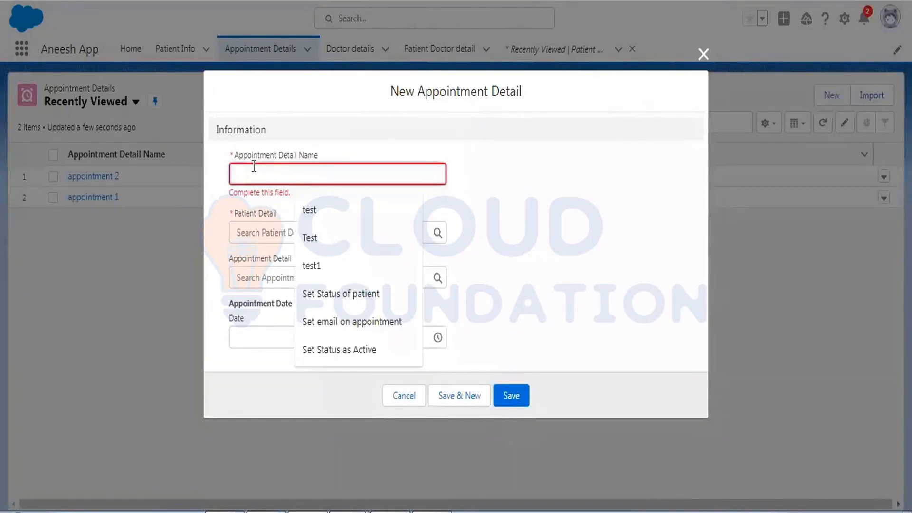
{"action": "type", "text": "Test"}
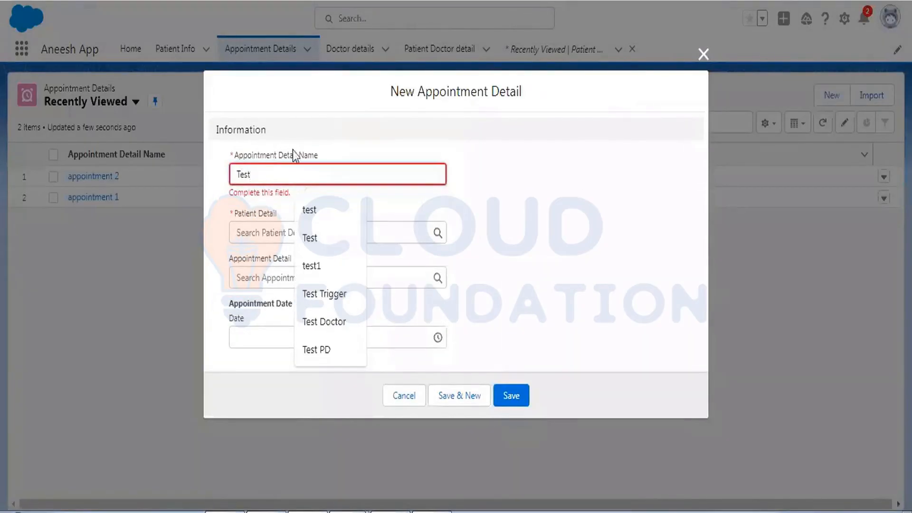
{"action": "left_click", "coordinate": [281, 207]}
{"action": "left_click", "coordinate": [277, 212]}
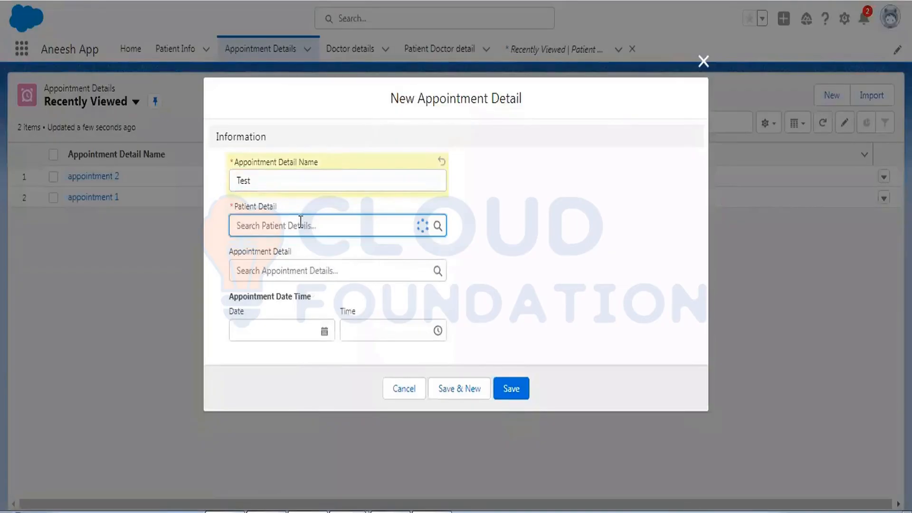
{"action": "left_click", "coordinate": [280, 275]}
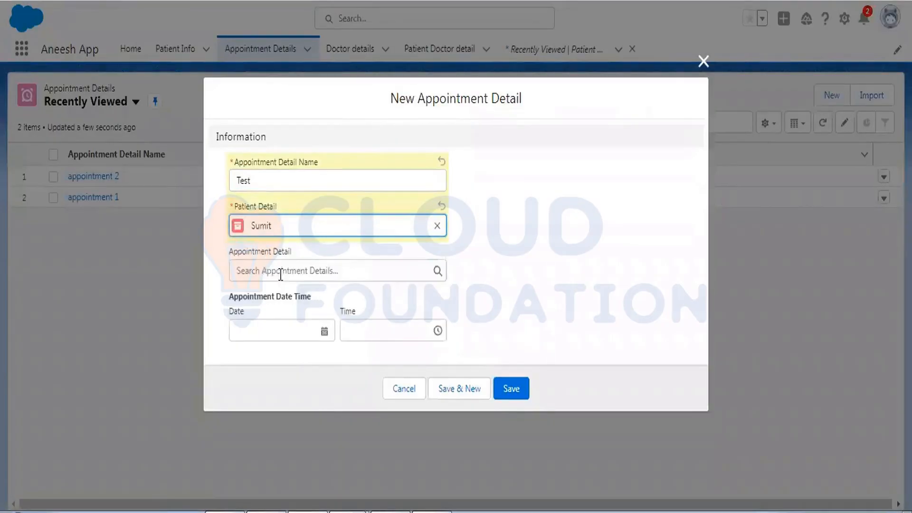
{"action": "left_click", "coordinate": [279, 330]}
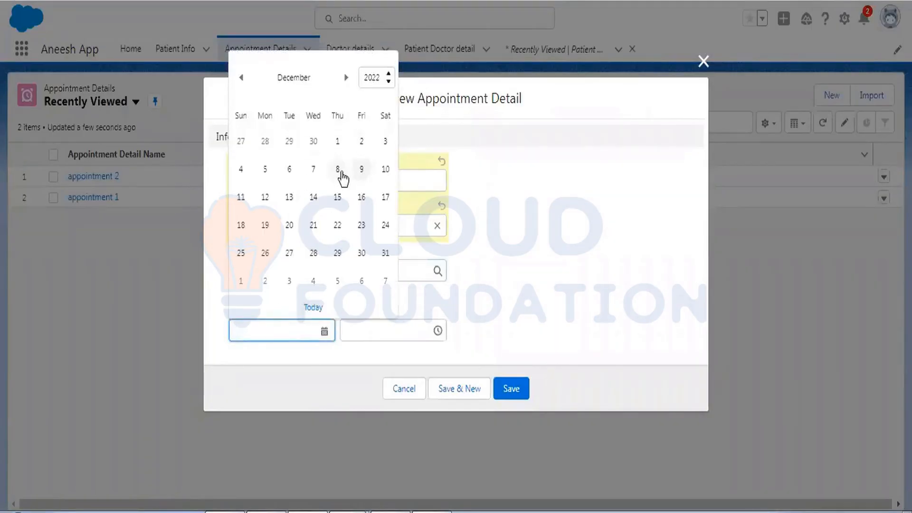
{"action": "left_click", "coordinate": [338, 141]}
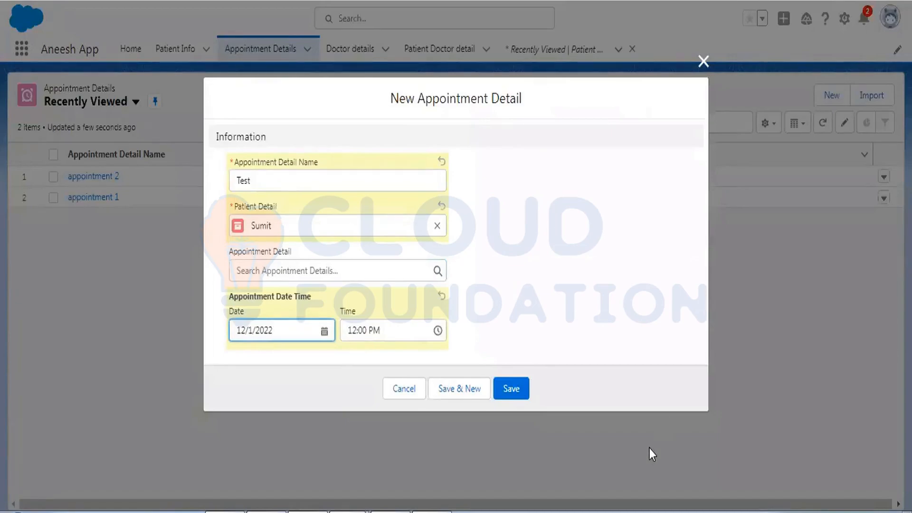
{"action": "left_click", "coordinate": [512, 388]}
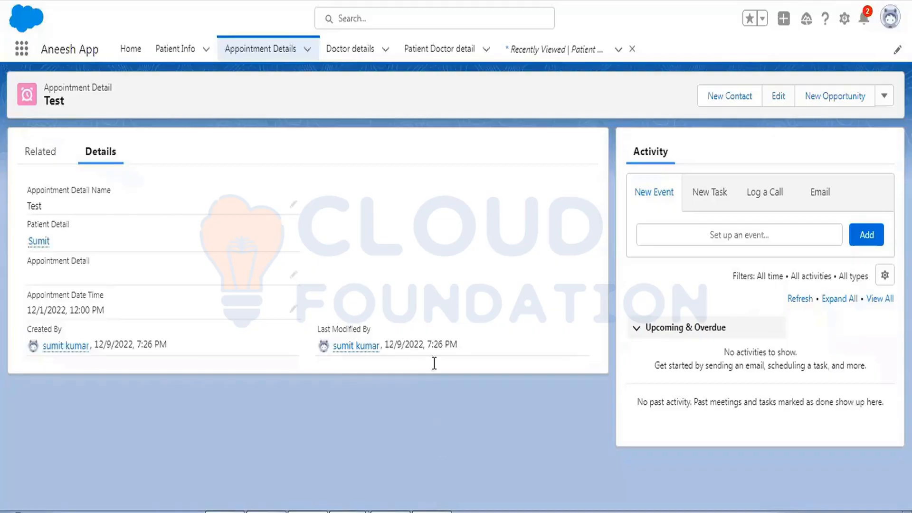
Step: Switch to the Project-Admin document and reread business rule 3 about appointment time
{"action": "key", "text": "alt+Tab"}
{"action": "scroll", "coordinate": [509, 251], "scroll_direction": "down", "scroll_amount": 15}
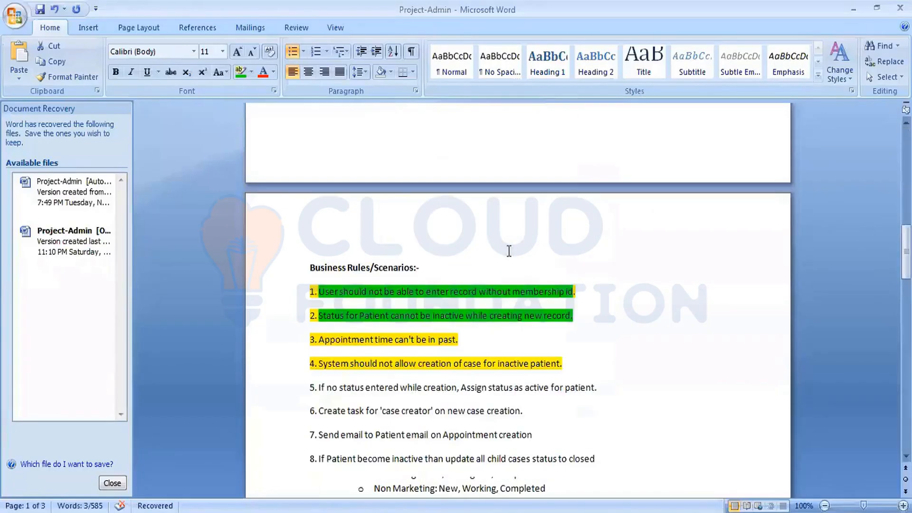
{"action": "scroll", "coordinate": [589, 251], "scroll_direction": "down", "scroll_amount": 2}
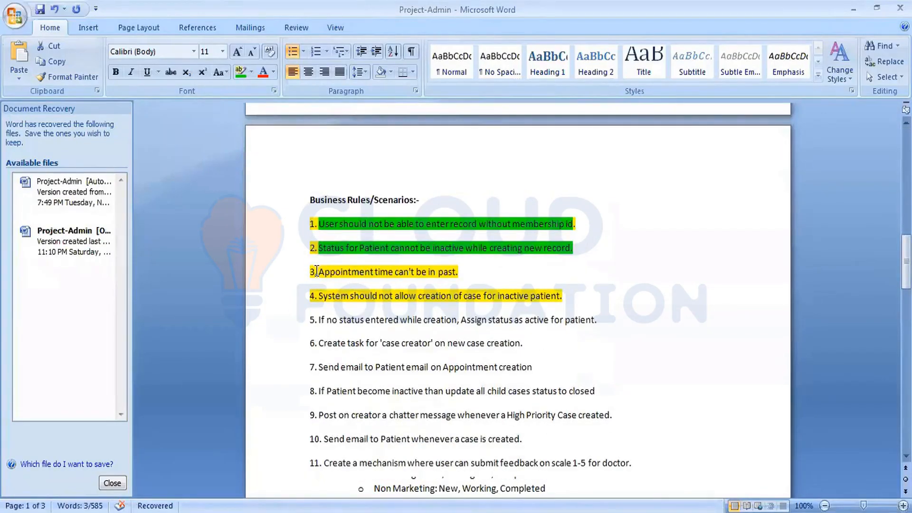
{"action": "left_click_drag", "start_coordinate": [317, 272], "coordinate": [463, 271]}
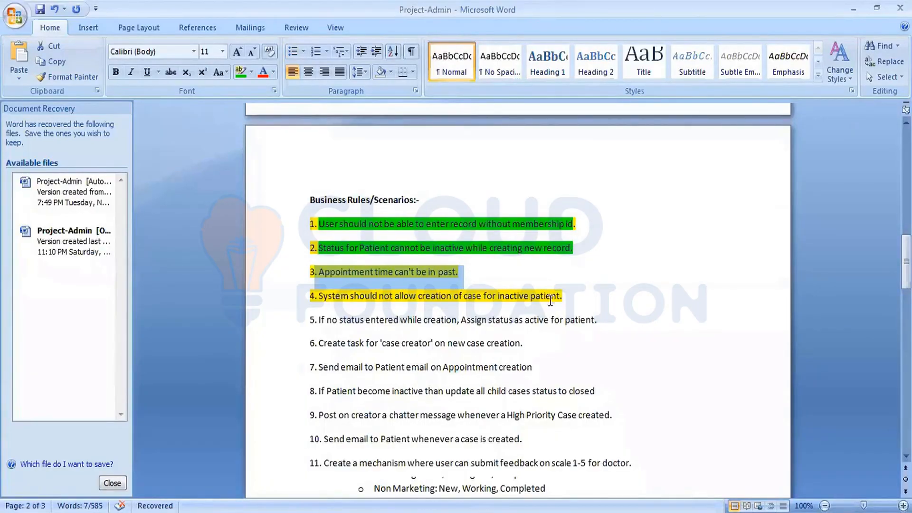
Step: Switch to Notepad++ and delete the old isnew and status notes
{"action": "left_click", "coordinate": [323, 511]}
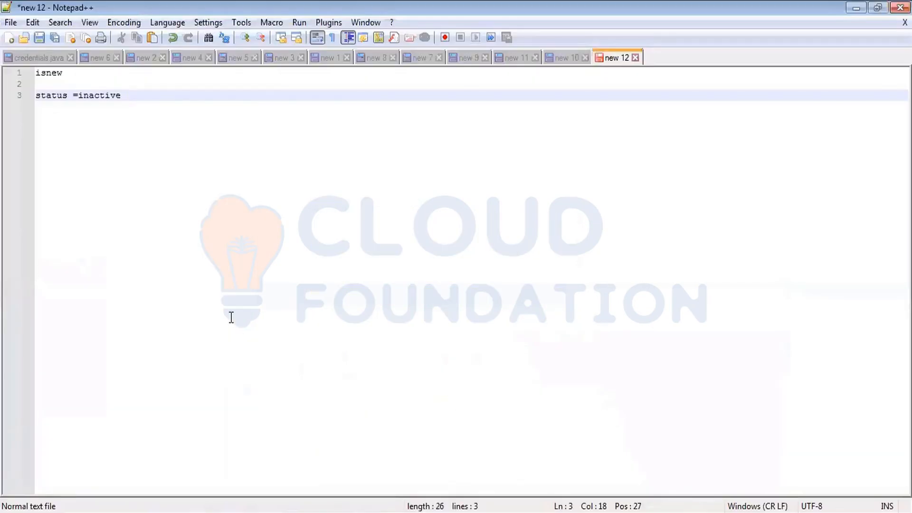
{"action": "left_click_drag", "start_coordinate": [123, 94], "coordinate": [31, 75]}
{"action": "key", "text": "Delete"}
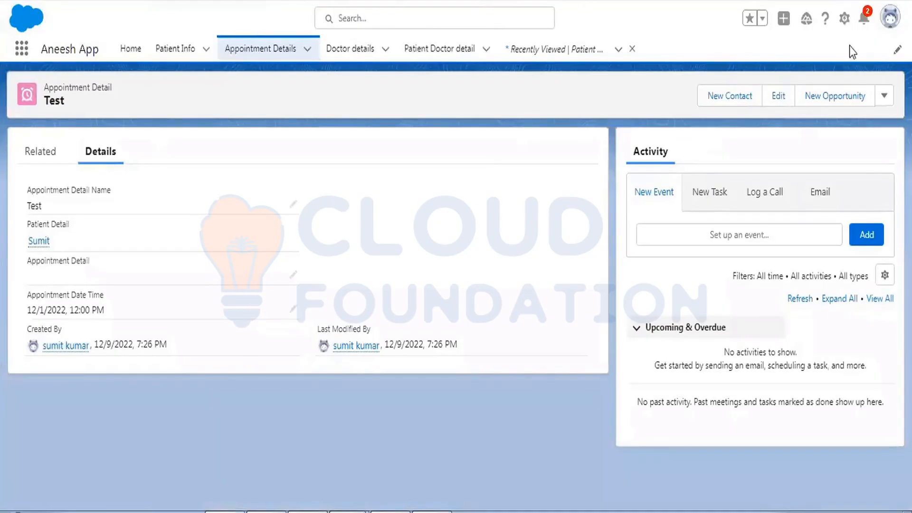
Step: Return to Salesforce and open the validation rules in the Appointment Detail object's setup
{"action": "left_click", "coordinate": [845, 18]}
{"action": "left_click", "coordinate": [794, 204]}
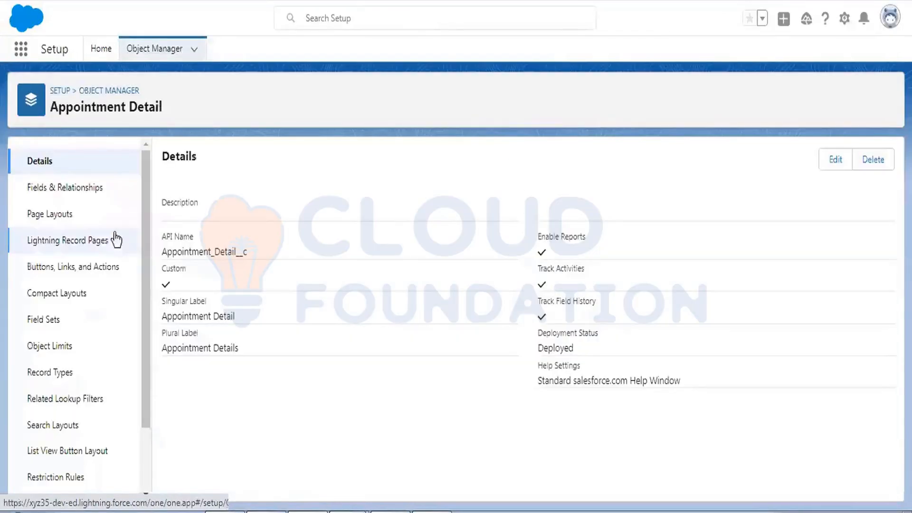
{"action": "scroll", "coordinate": [99, 236], "scroll_direction": "down", "scroll_amount": 2}
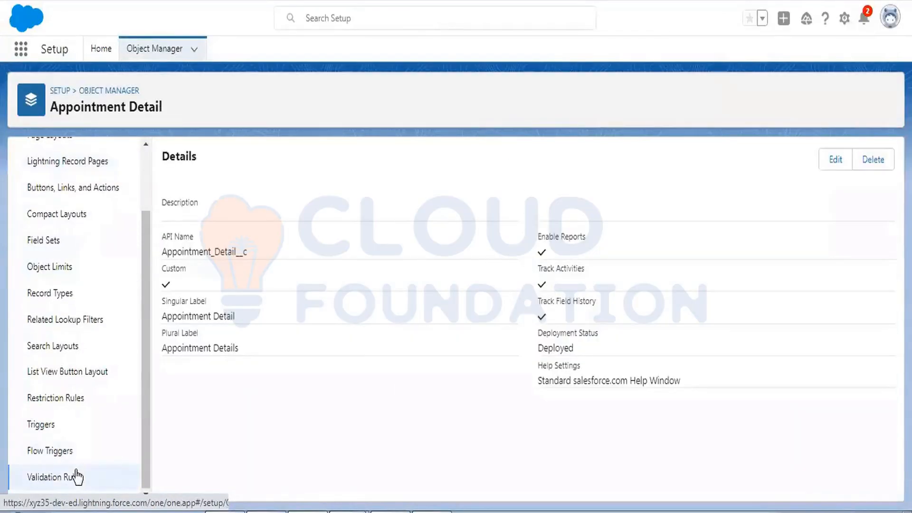
{"action": "left_click", "coordinate": [75, 476]}
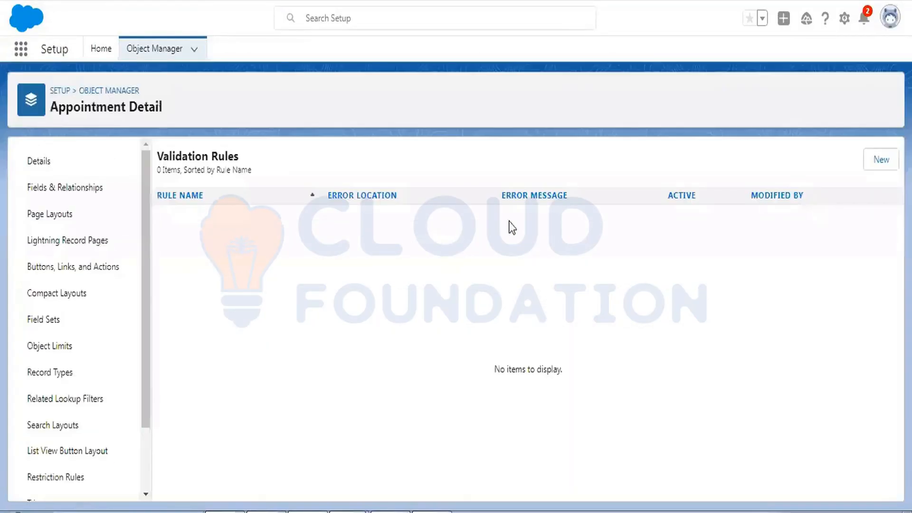
Step: Start a new Appointment Detail validation rule and name it Check date time
{"action": "left_click", "coordinate": [882, 160]}
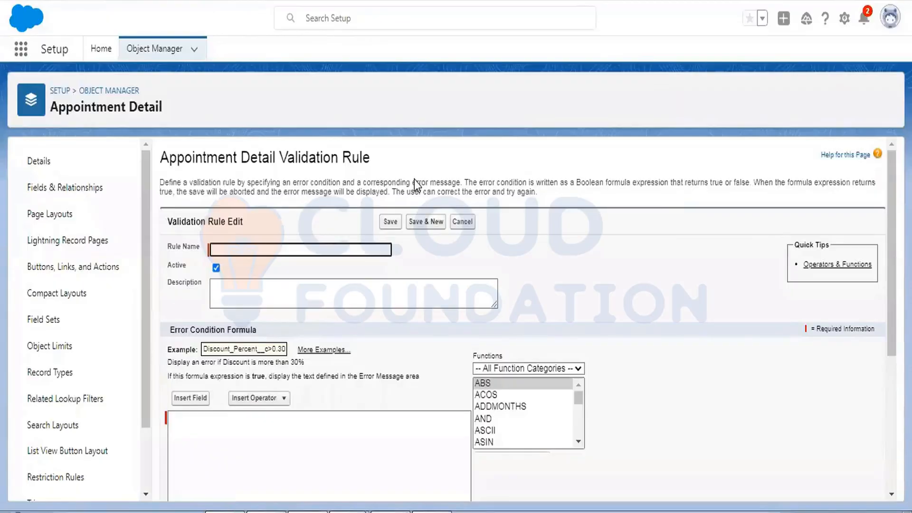
{"action": "type", "text": "C"}
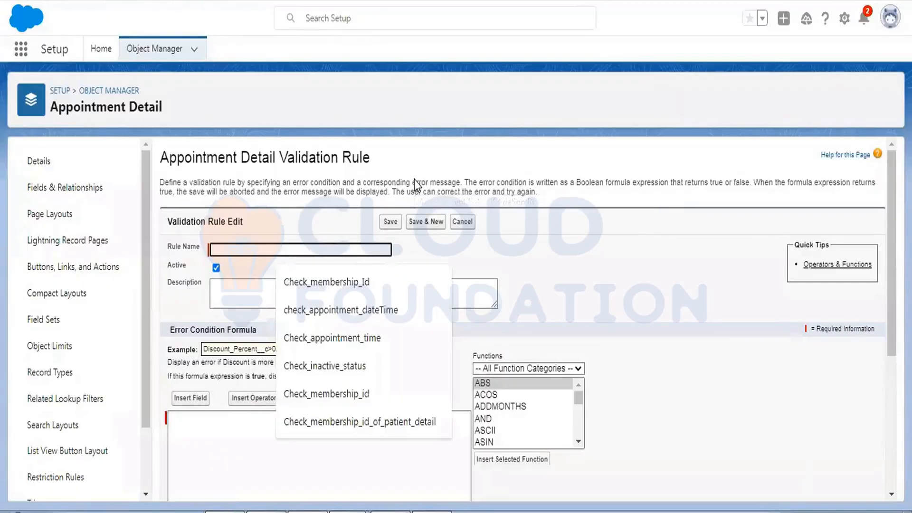
{"action": "type", "text": "heck date "}
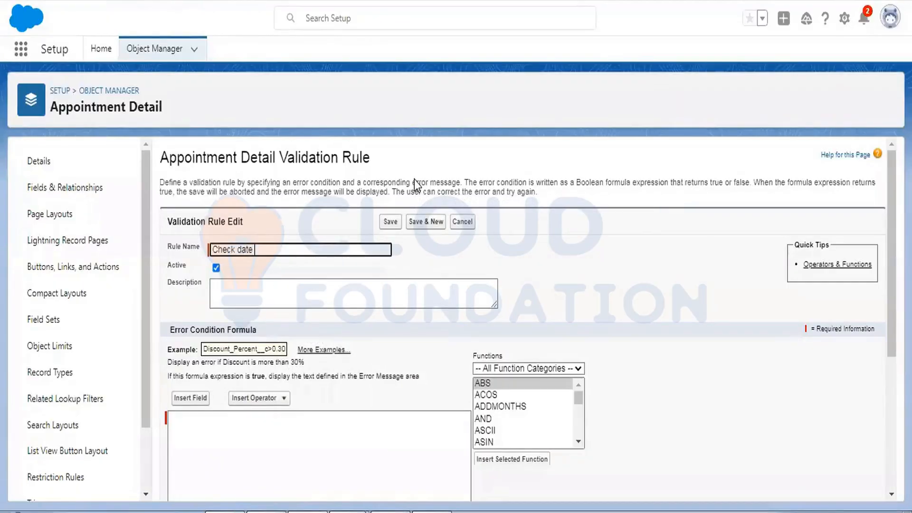
{"action": "type", "text": "time"}
Step: Insert the Appointment Detail object's Appointment Date Time field into the error condition formula
{"action": "scroll", "coordinate": [625, 183], "scroll_direction": "down", "scroll_amount": 3}
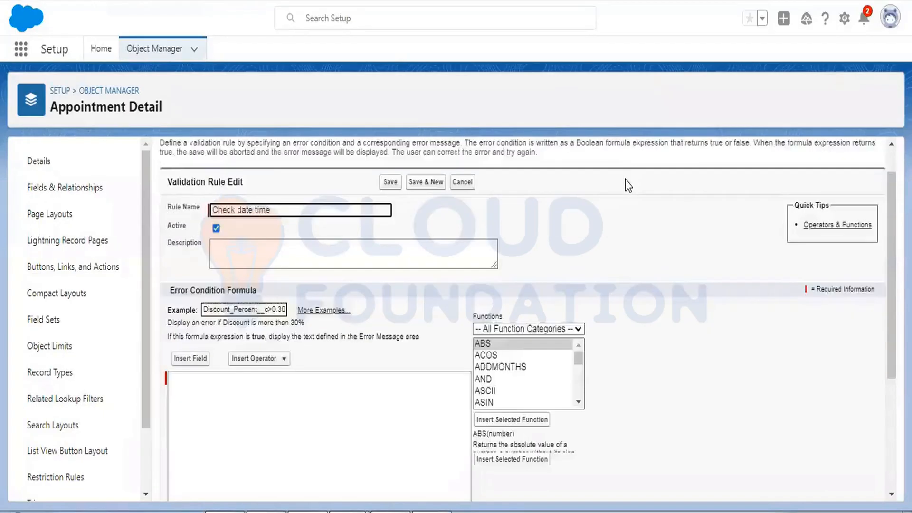
{"action": "left_click", "coordinate": [295, 283]}
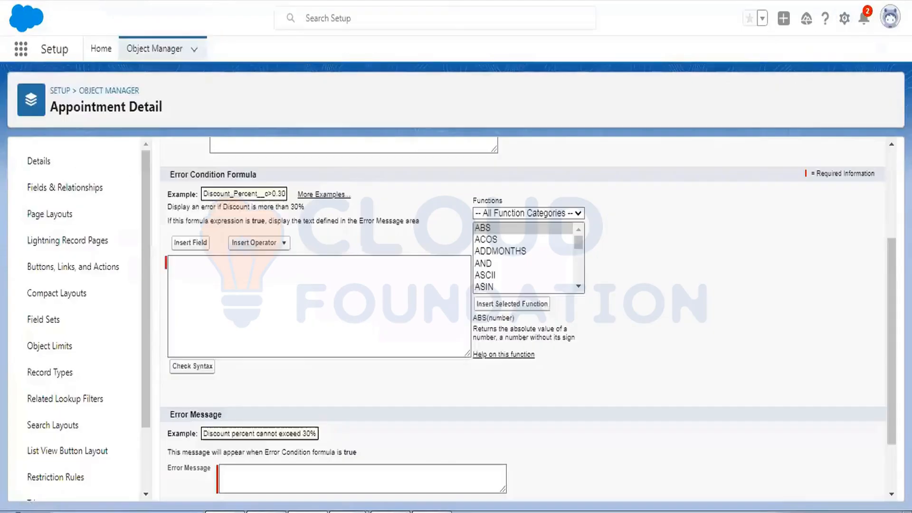
{"action": "left_click", "coordinate": [182, 245]}
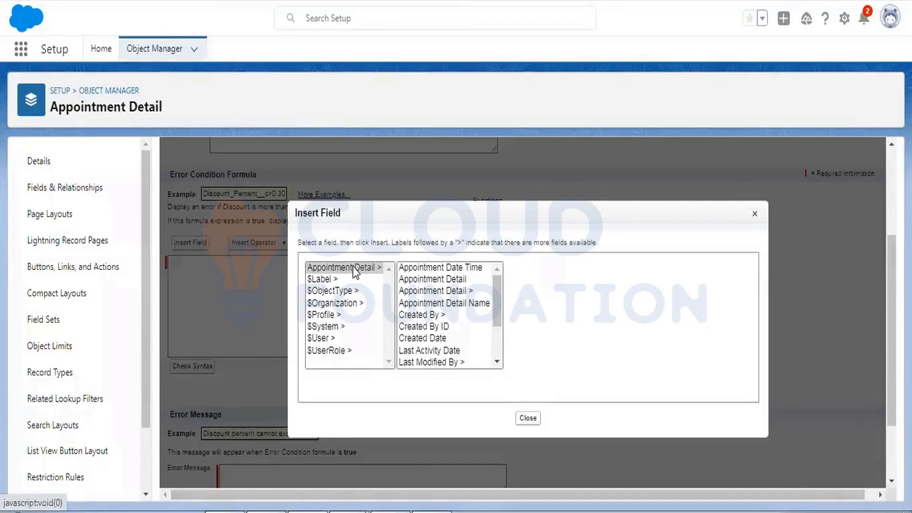
{"action": "left_click", "coordinate": [355, 269]}
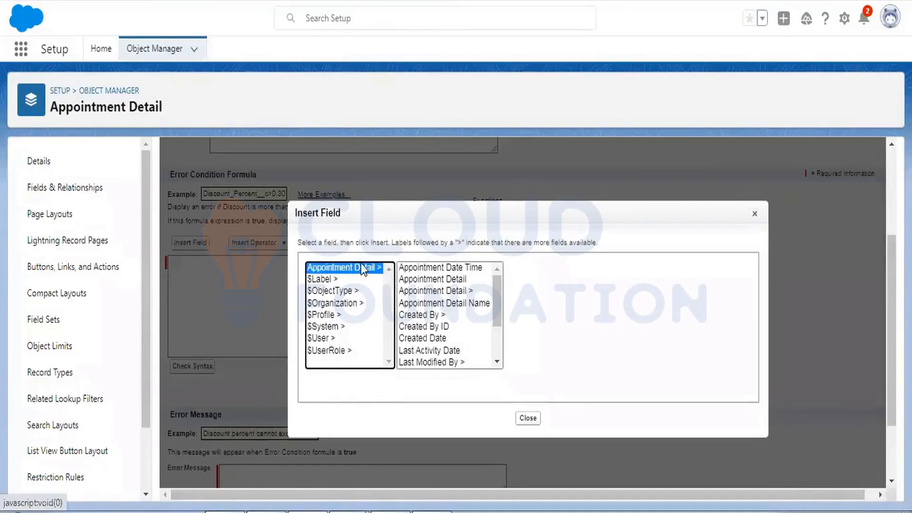
{"action": "left_click", "coordinate": [431, 268]}
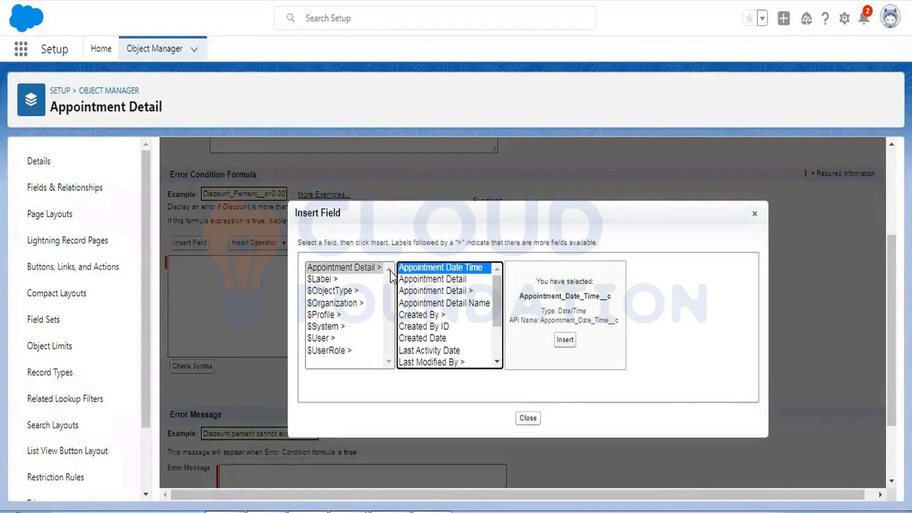
{"action": "left_click", "coordinate": [565, 340]}
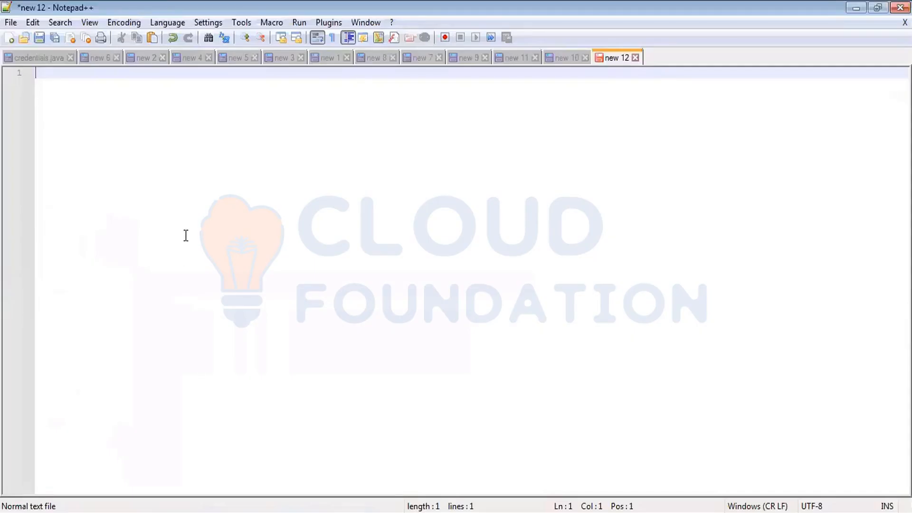
Step: Write the condition "value from the field < current date time" as a note in Notepad++
{"action": "type", "text": "value from the field wi"}
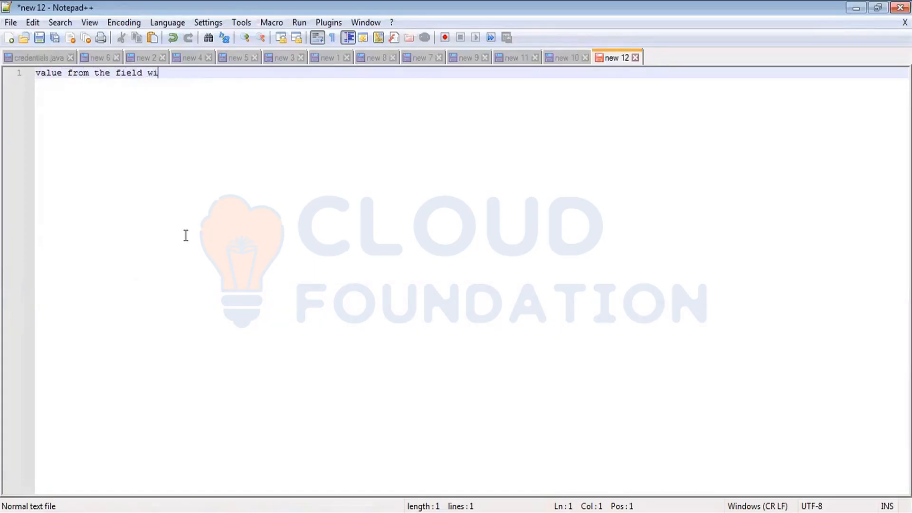
{"action": "type", "text": "th current date time"}
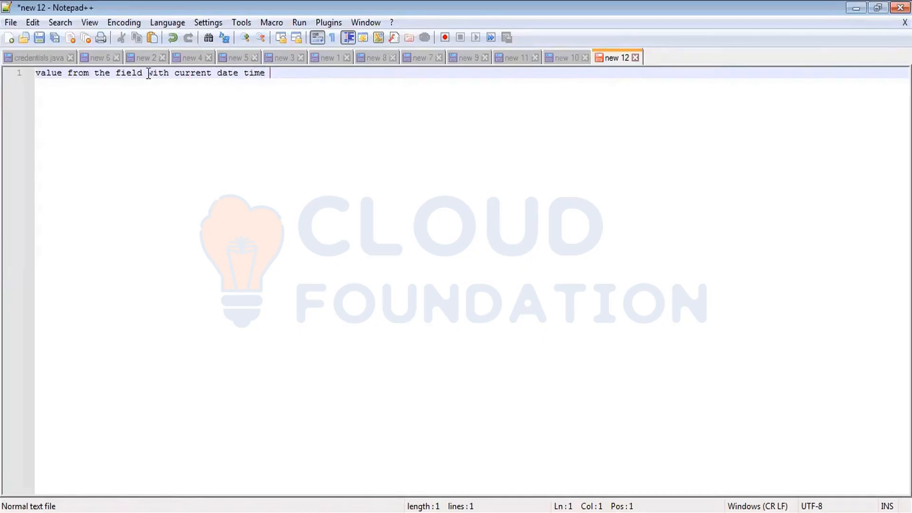
{"action": "left_click_drag", "start_coordinate": [147, 73], "coordinate": [172, 76]}
{"action": "type", "text": "<"}
Step: Append "-> past date time" to the condition note and highlight its "value from the field" part
{"action": "left_click_drag", "start_coordinate": [171, 75], "coordinate": [288, 75]}
{"action": "left_click", "coordinate": [289, 75]}
{"action": "type", "text": "-> "}
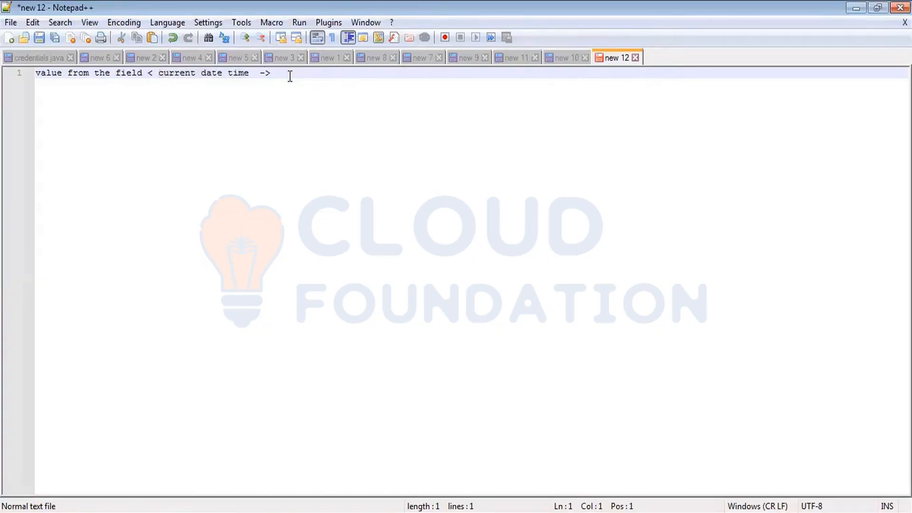
{"action": "type", "text": "past date t"}
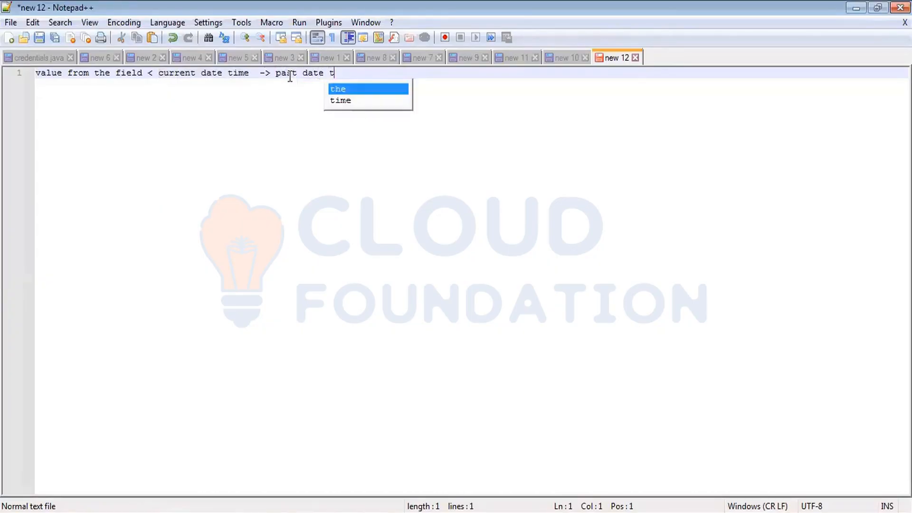
{"action": "key", "text": "Down"}
{"action": "key", "text": "Return"}
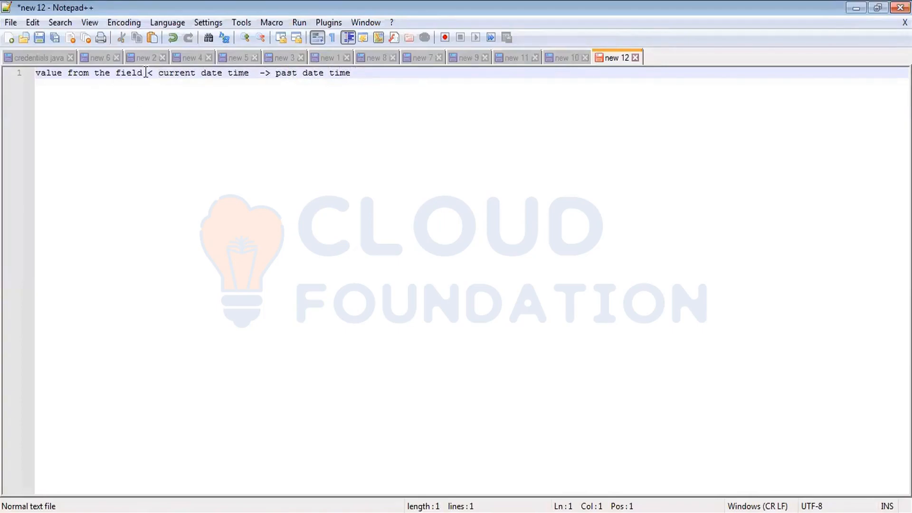
{"action": "left_click_drag", "start_coordinate": [148, 74], "coordinate": [36, 76]}
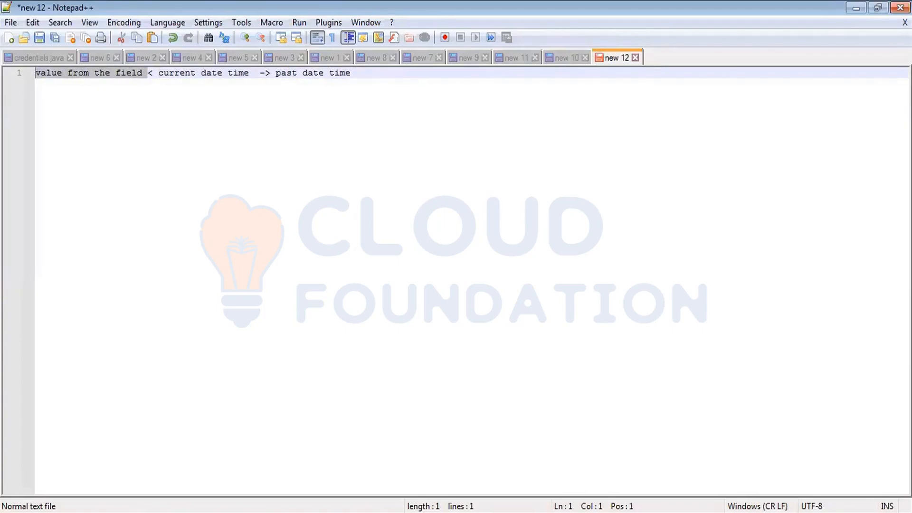
Step: Back in Salesforce, complete the error condition formula as Appointment_Date_Time__c < NOW() using the NOW function, and review both sides of the comparison
{"action": "key", "text": "alt+Tab"}
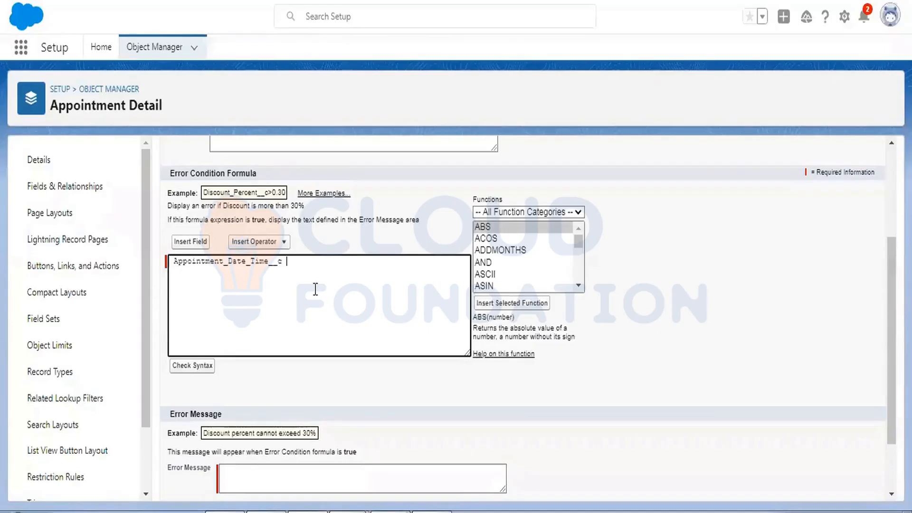
{"action": "type", "text": "<"}
{"action": "left_click", "coordinate": [509, 231]}
{"action": "scroll", "coordinate": [529, 242], "scroll_direction": "down", "scroll_amount": 1}
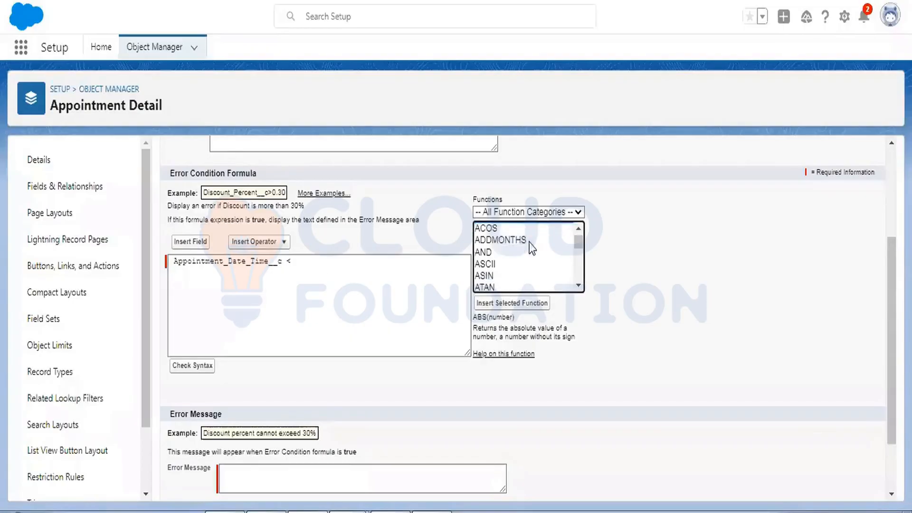
{"action": "scroll", "coordinate": [532, 247], "scroll_direction": "down", "scroll_amount": 12}
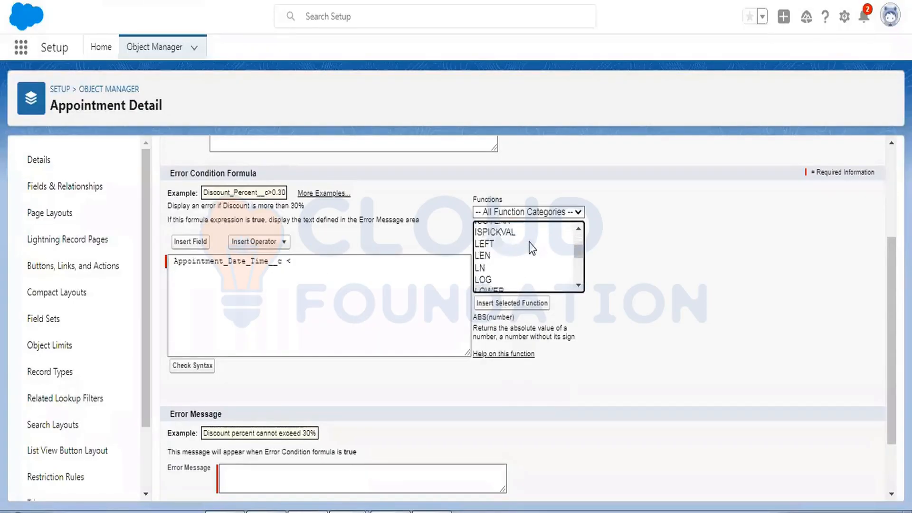
{"action": "scroll", "coordinate": [532, 243], "scroll_direction": "down", "scroll_amount": 3}
{"action": "scroll", "coordinate": [532, 244], "scroll_direction": "down", "scroll_amount": 2}
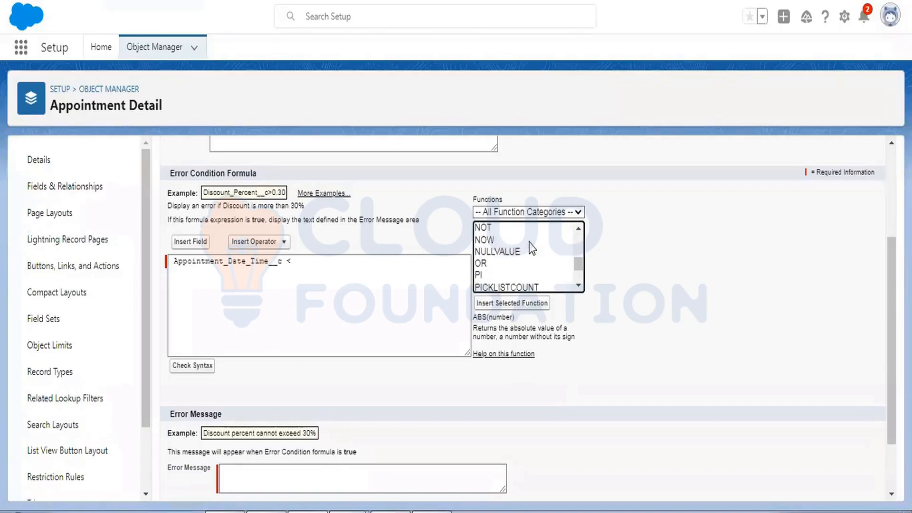
{"action": "left_click", "coordinate": [490, 241]}
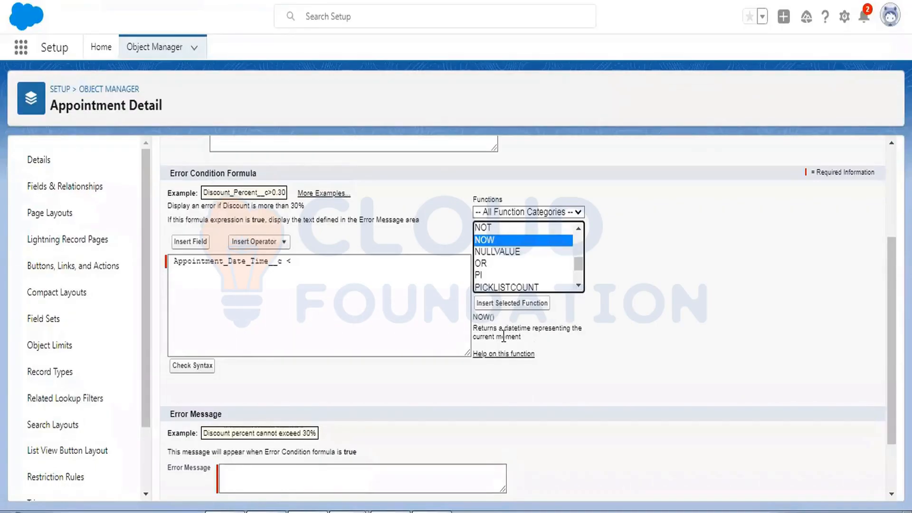
{"action": "left_click", "coordinate": [498, 304]}
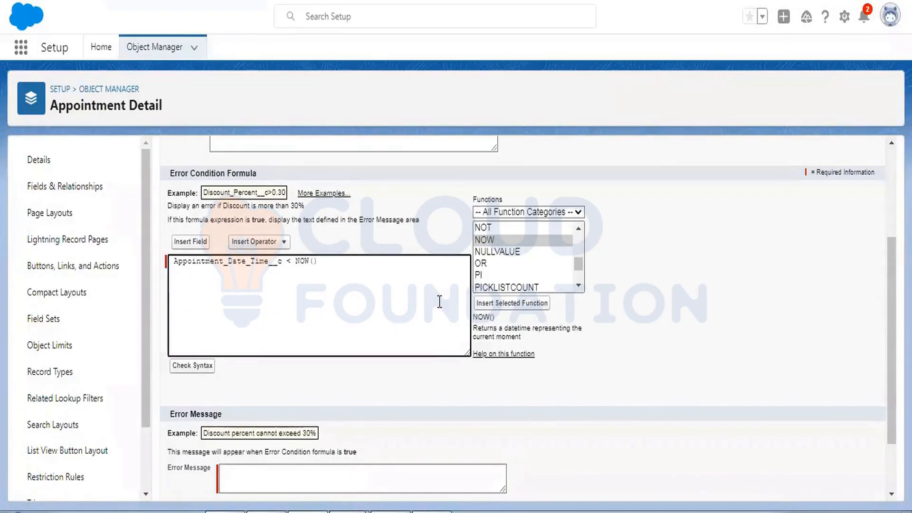
{"action": "double_click", "coordinate": [234, 264]}
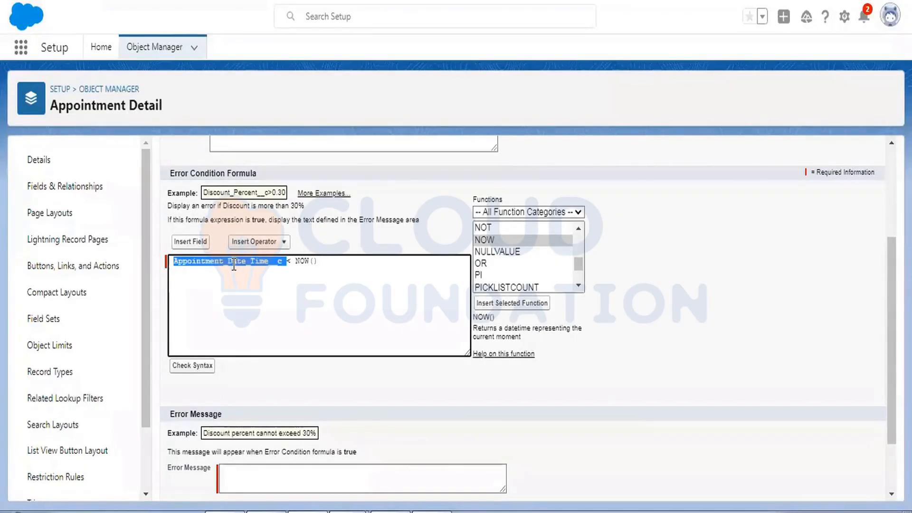
{"action": "left_click_drag", "start_coordinate": [323, 261], "coordinate": [296, 262]}
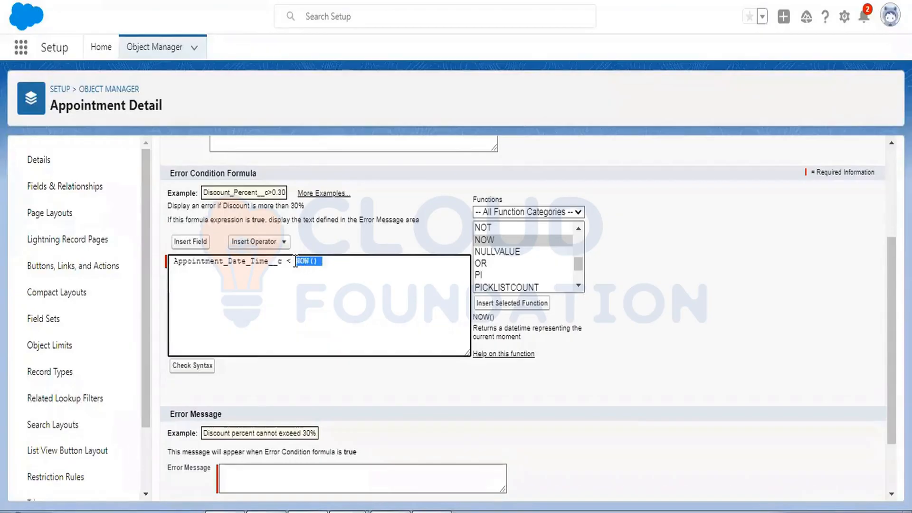
Step: Set the error message to "You cannot pass date time from past" and save the validation rule
{"action": "scroll", "coordinate": [335, 297], "scroll_direction": "down", "scroll_amount": 2}
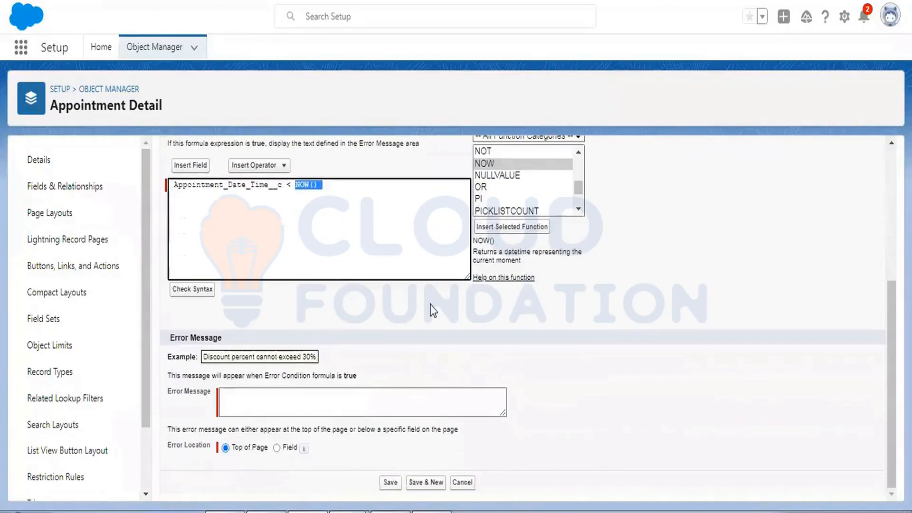
{"action": "left_click", "coordinate": [327, 401]}
{"action": "type", "text": "You"}
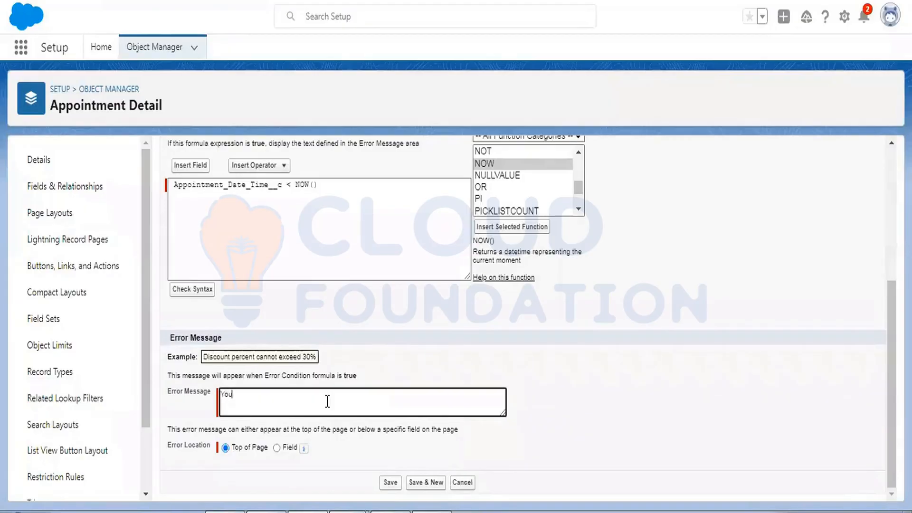
{"action": "type", "text": " cannot pass date time fro"}
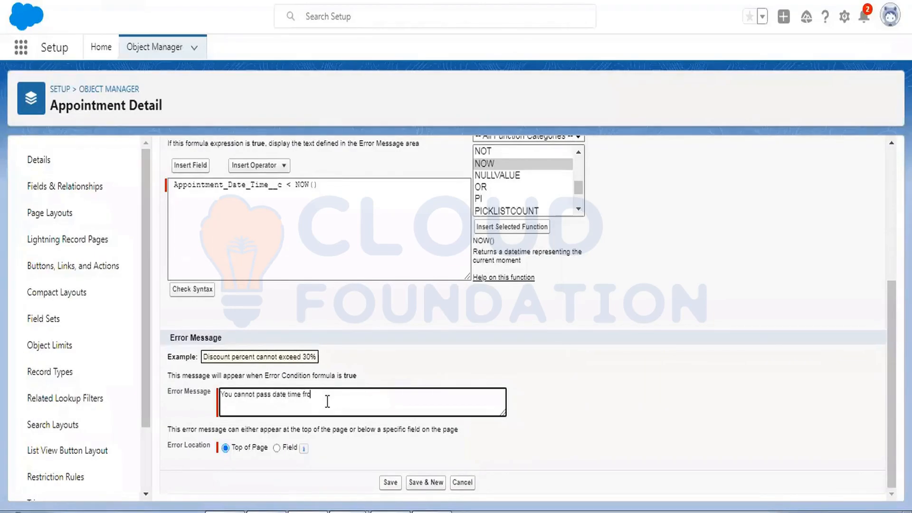
{"action": "type", "text": "m past"}
{"action": "scroll", "coordinate": [464, 306], "scroll_direction": "up", "scroll_amount": 4}
{"action": "scroll", "coordinate": [459, 292], "scroll_direction": "up", "scroll_amount": 1}
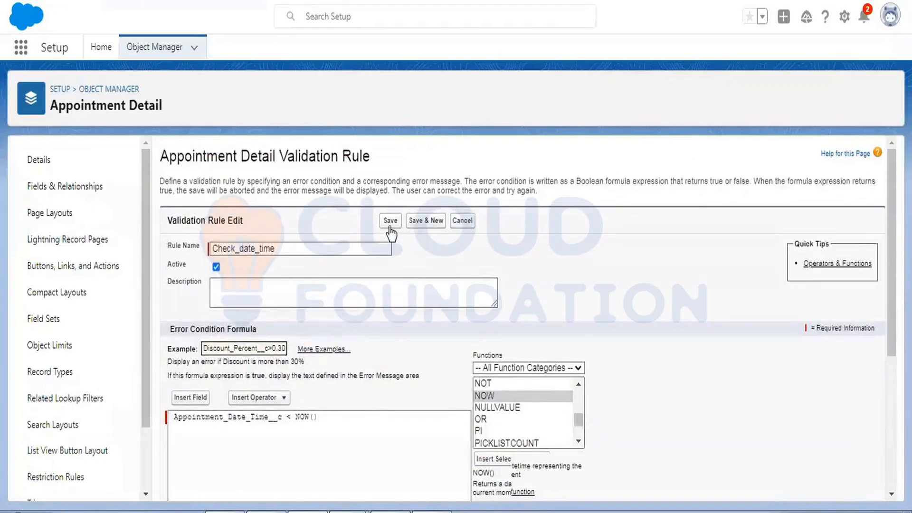
{"action": "left_click", "coordinate": [389, 225]}
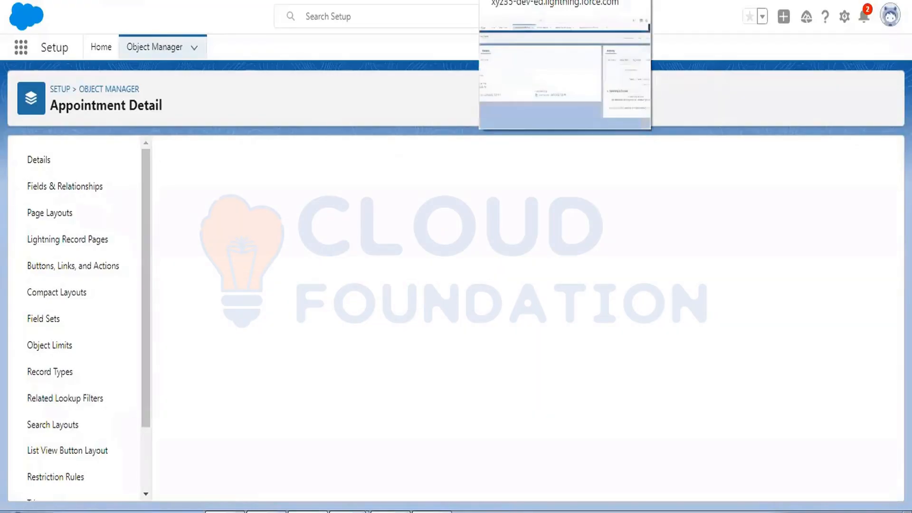
Step: Switch to the Aneesh App window, close the extra Patient list tab, and start a new record from the Appointment Details list
{"action": "left_click", "coordinate": [537, 0]}
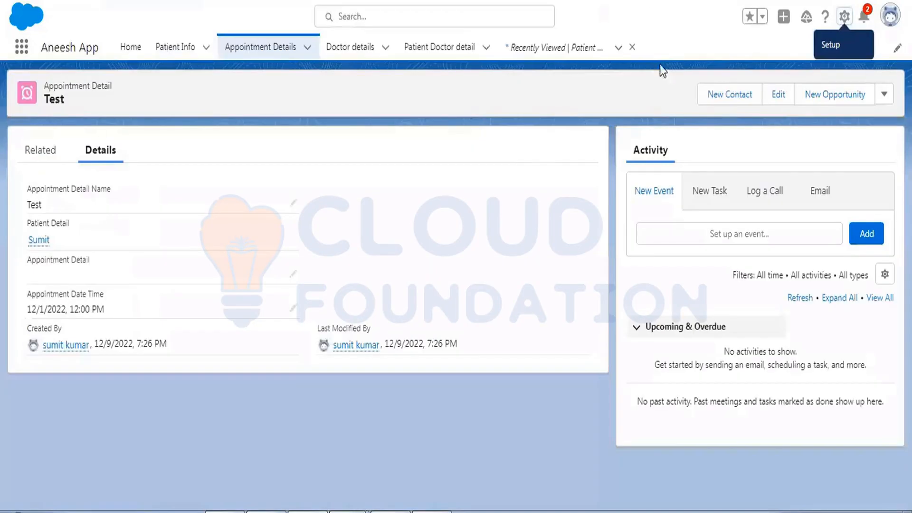
{"action": "left_click", "coordinate": [632, 47]}
{"action": "left_click", "coordinate": [257, 47]}
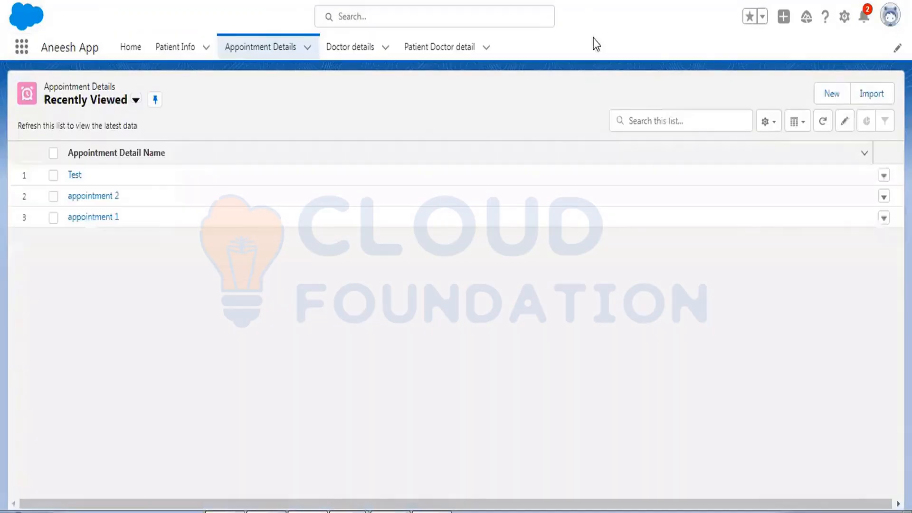
{"action": "left_click", "coordinate": [832, 93]}
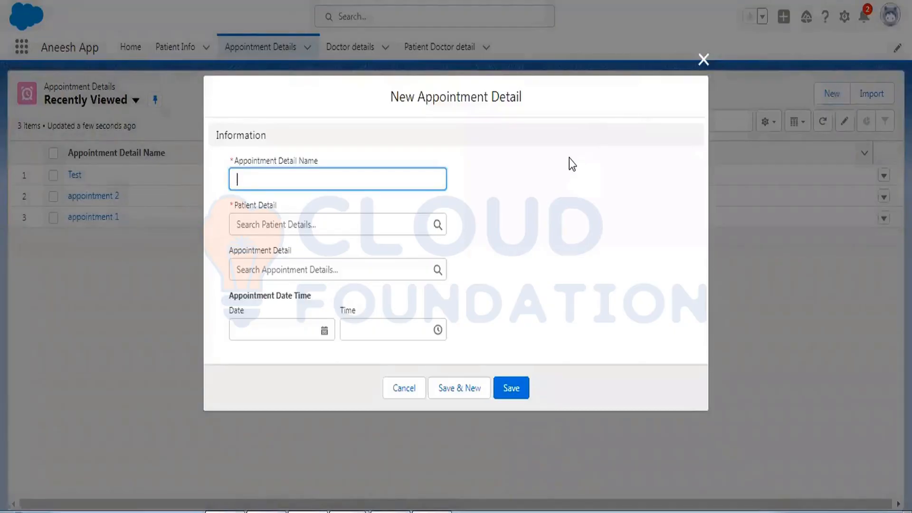
Step: Test the rule by trying to save an appointment named Test for the first recent patient, dated 12/1/2022 at 12:00 PM
{"action": "type", "text": "Test"}
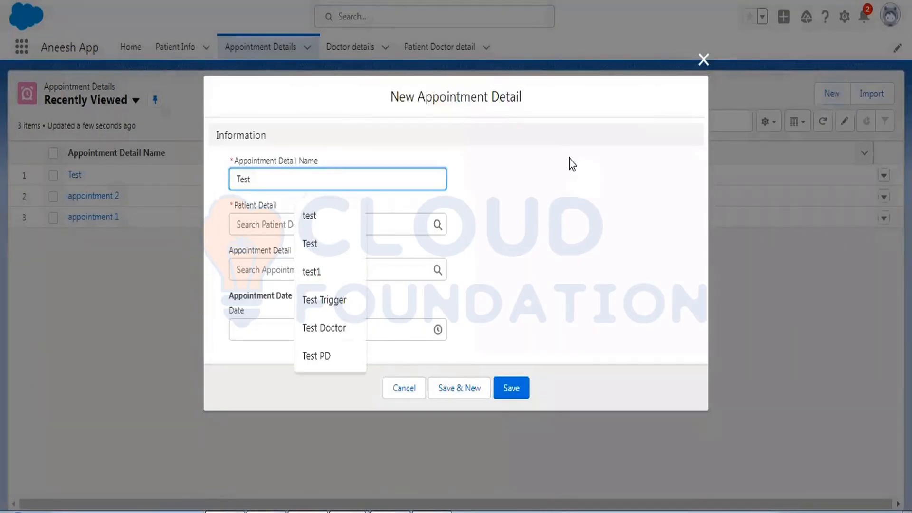
{"action": "left_click", "coordinate": [384, 198]}
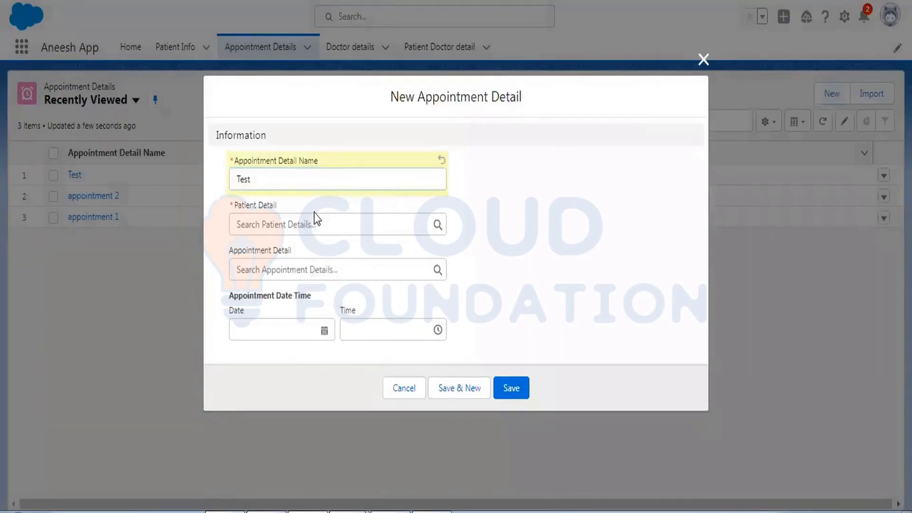
{"action": "left_click", "coordinate": [289, 221]}
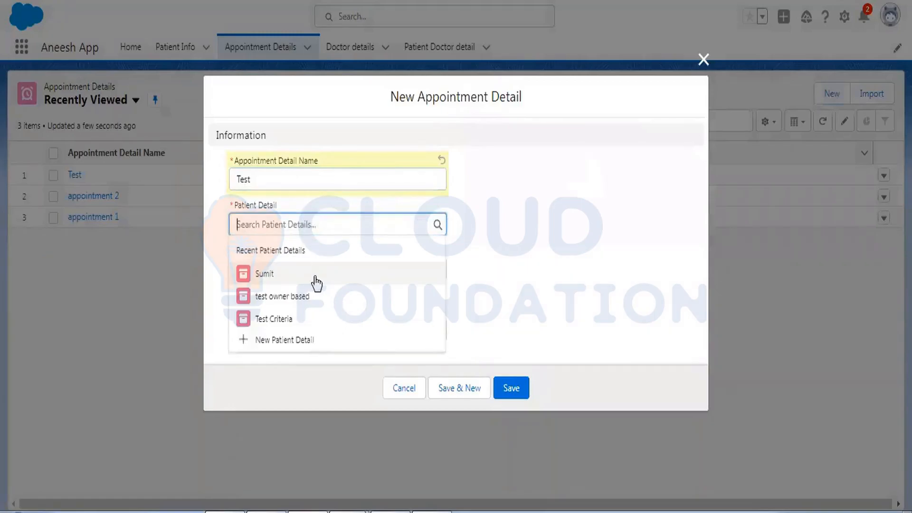
{"action": "left_click", "coordinate": [316, 281]}
{"action": "left_click", "coordinate": [293, 328]}
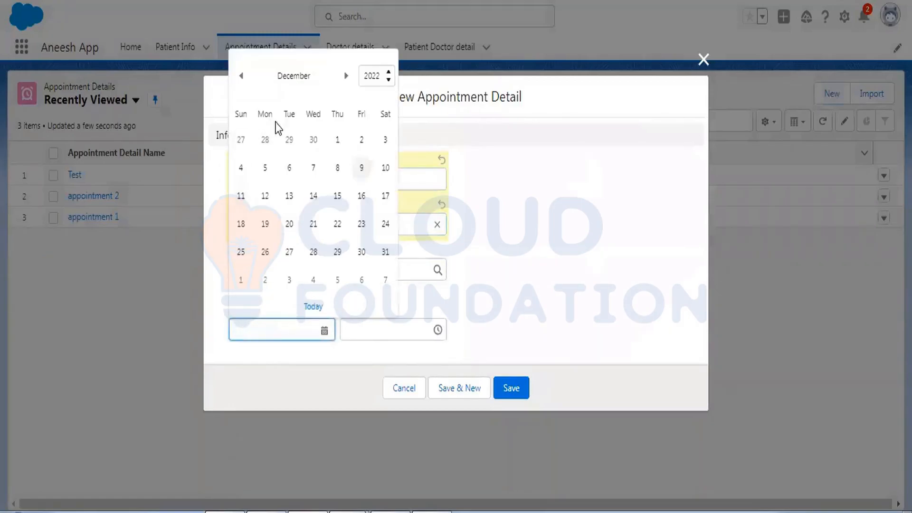
{"action": "left_click", "coordinate": [338, 141]}
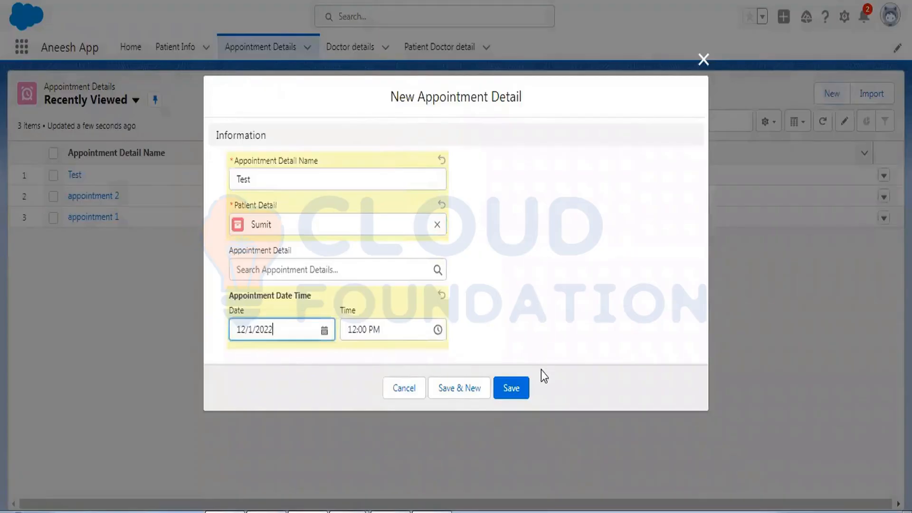
{"action": "left_click", "coordinate": [512, 389]}
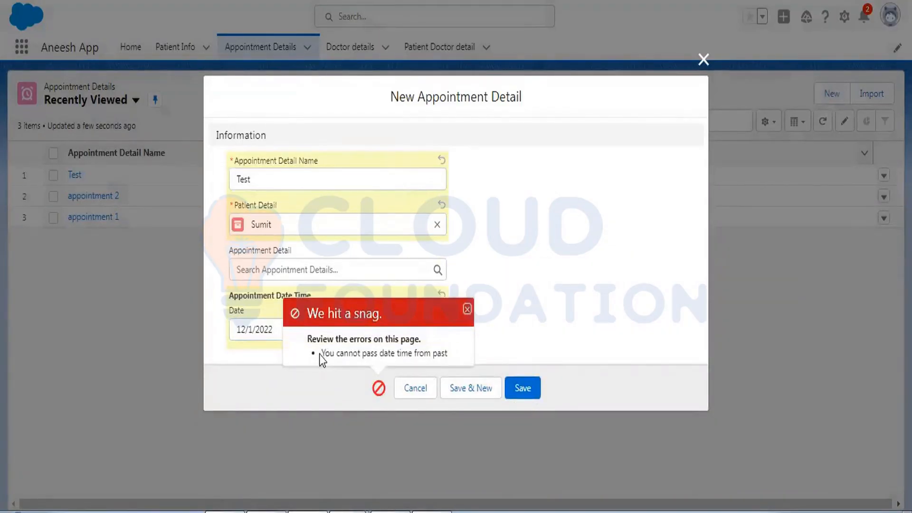
{"action": "left_click_drag", "start_coordinate": [321, 354], "coordinate": [448, 352]}
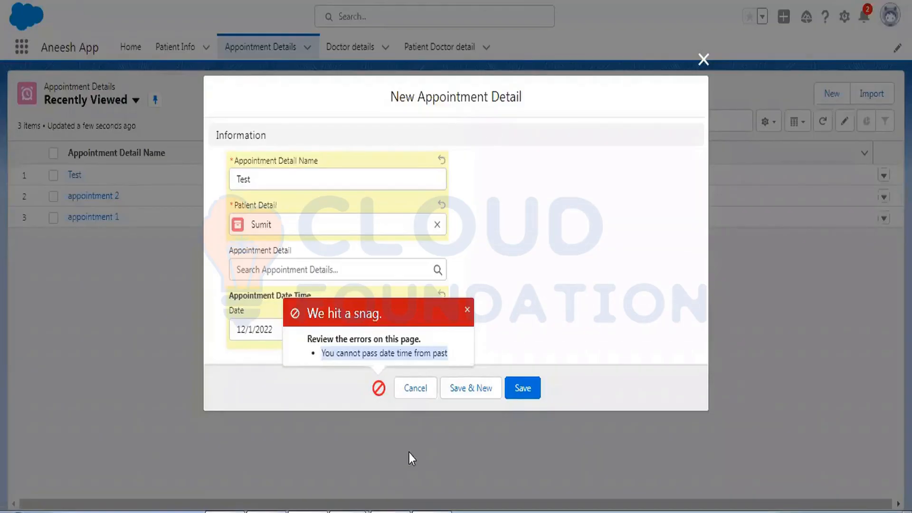
Step: In the Word project document, highlight rule 3 "Appointment time can't be in past." in green and select rule 4 about inactive patients
{"action": "key", "text": "alt+Tab"}
{"action": "left_click", "coordinate": [457, 273]}
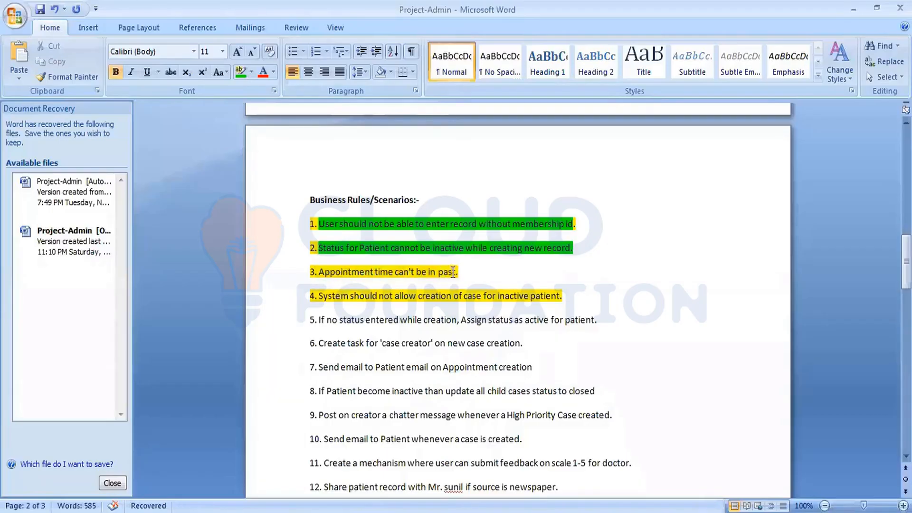
{"action": "triple_click", "coordinate": [424, 274]}
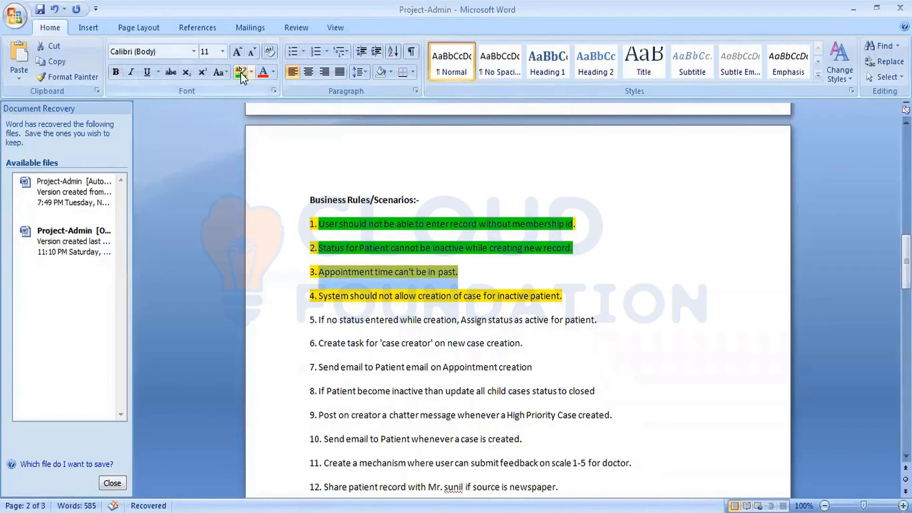
{"action": "left_click", "coordinate": [424, 212]}
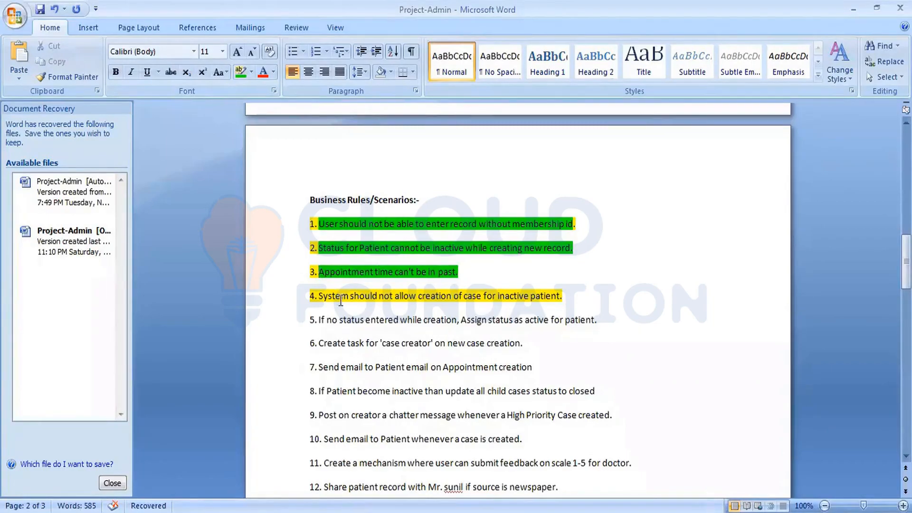
{"action": "left_click_drag", "start_coordinate": [319, 297], "coordinate": [555, 297]}
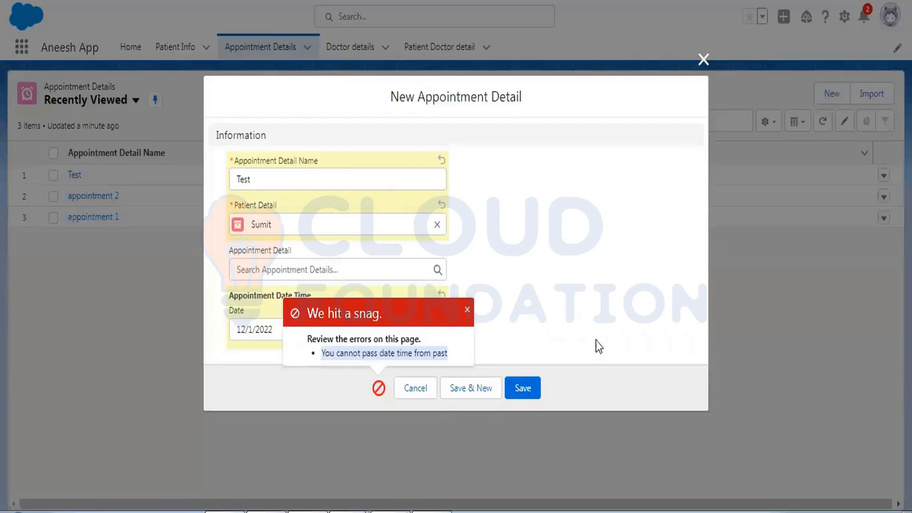
Step: Return to Salesforce, cancel the new appointment form, and find and open the Cases list
{"action": "left_click", "coordinate": [422, 395]}
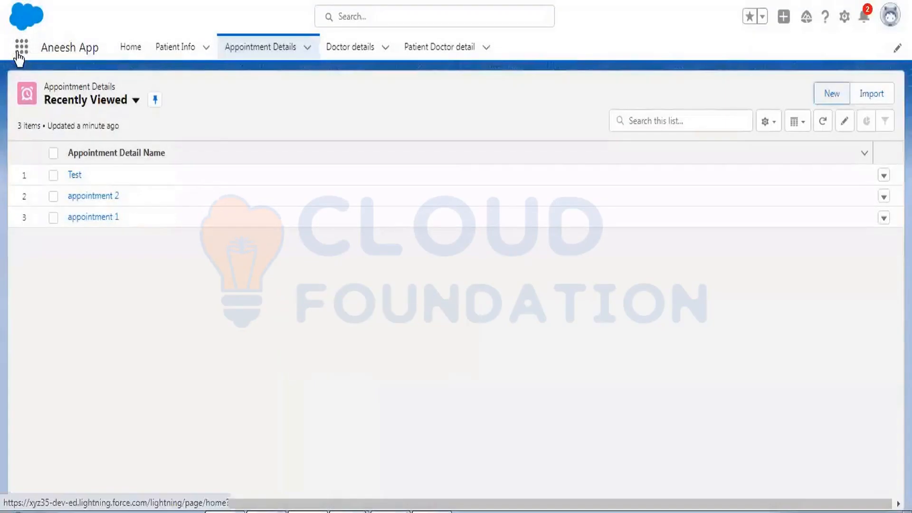
{"action": "left_click", "coordinate": [19, 55]}
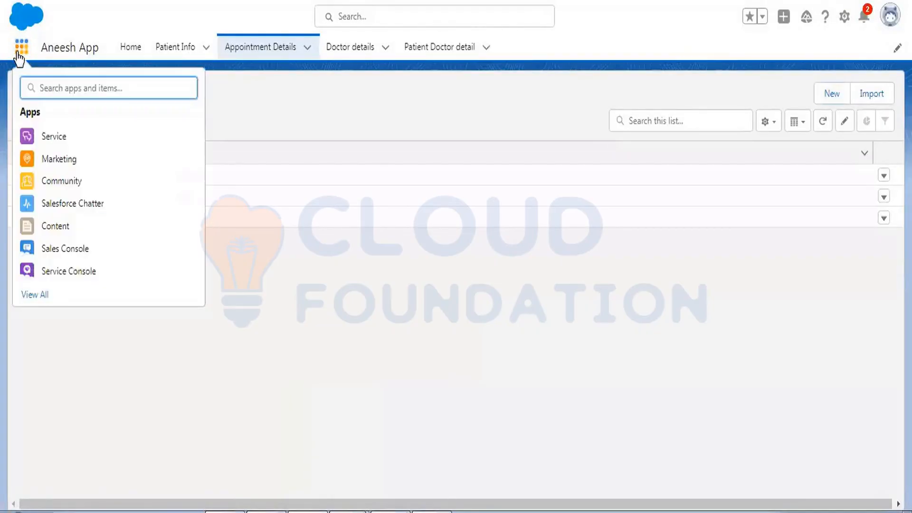
{"action": "type", "text": "case"}
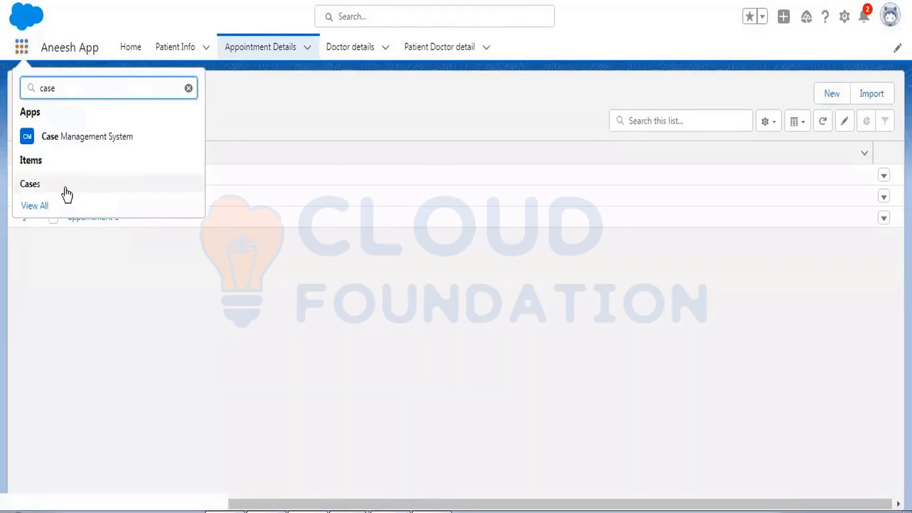
{"action": "left_click", "coordinate": [65, 185]}
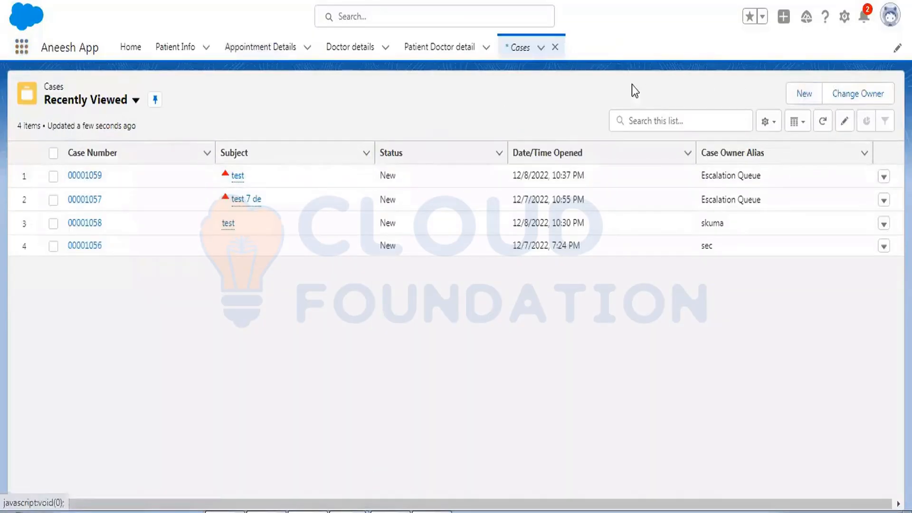
Step: Search the apps and items for "pat" and open the Patient Details list
{"action": "left_click", "coordinate": [20, 54]}
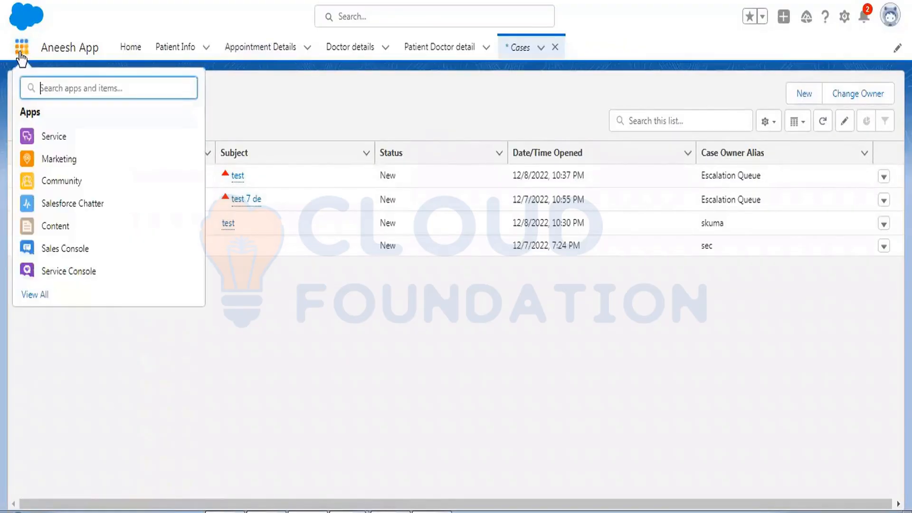
{"action": "type", "text": "p"}
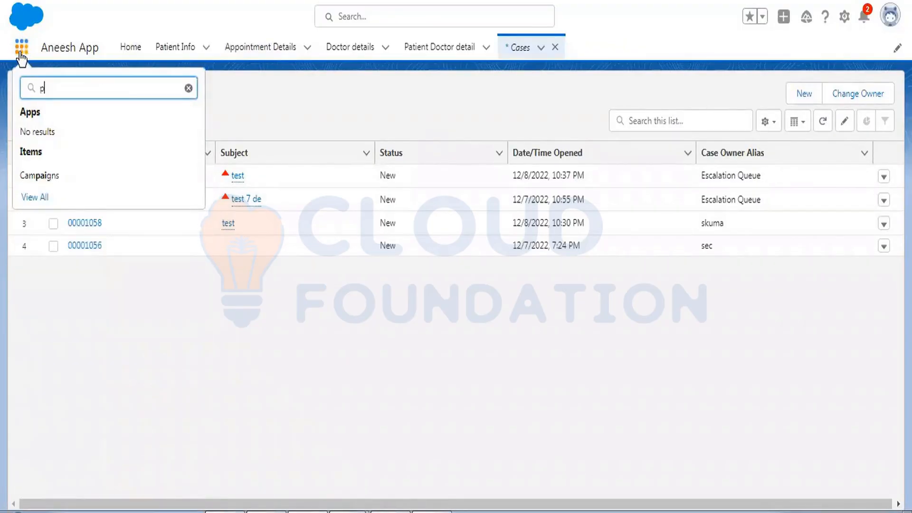
{"action": "type", "text": "at"}
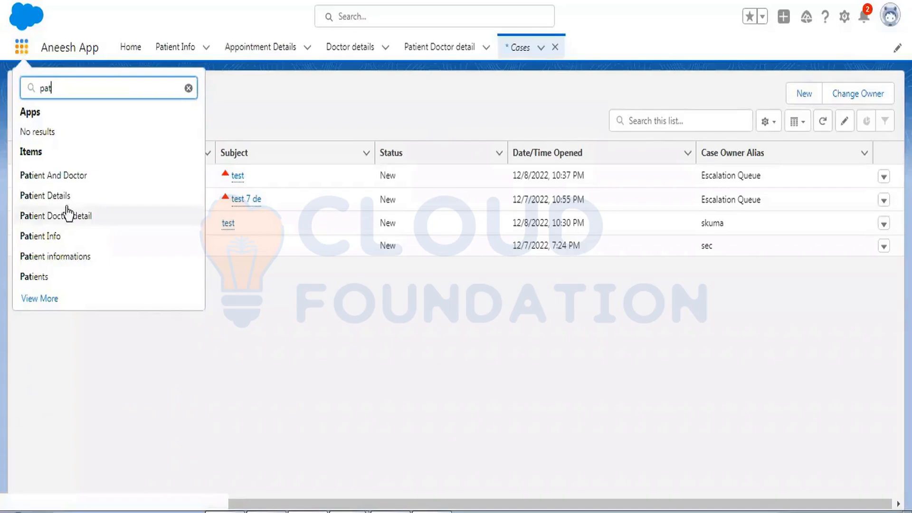
{"action": "left_click", "coordinate": [65, 202]}
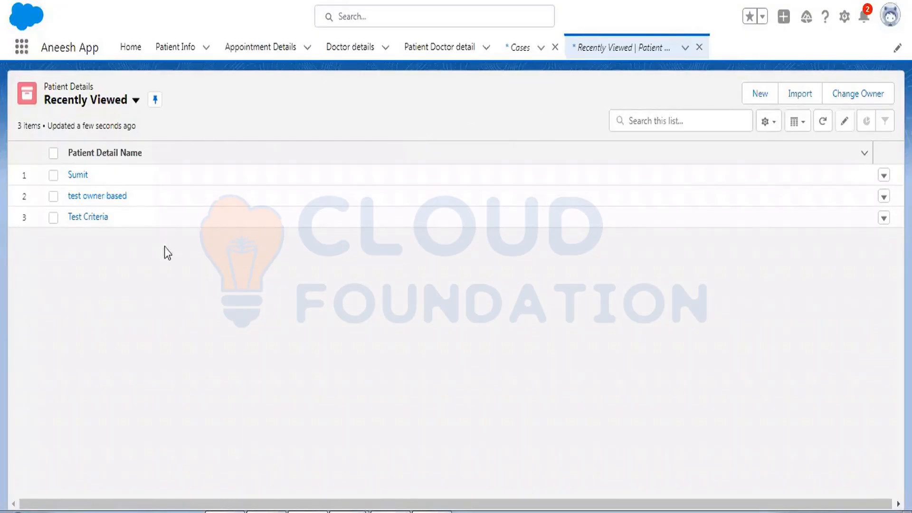
Step: Open the first recently viewed patient detail record, set its status to Inactive, and save it
{"action": "left_click", "coordinate": [76, 174]}
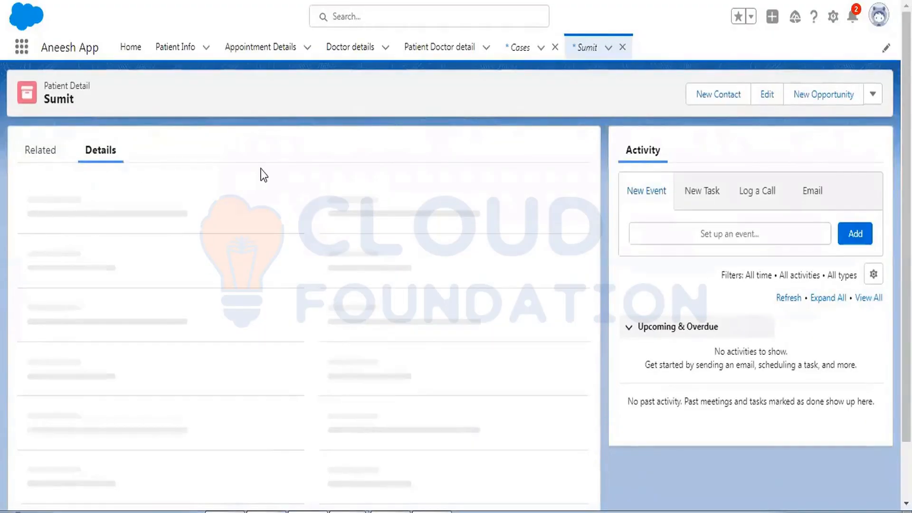
{"action": "left_click", "coordinate": [292, 271]}
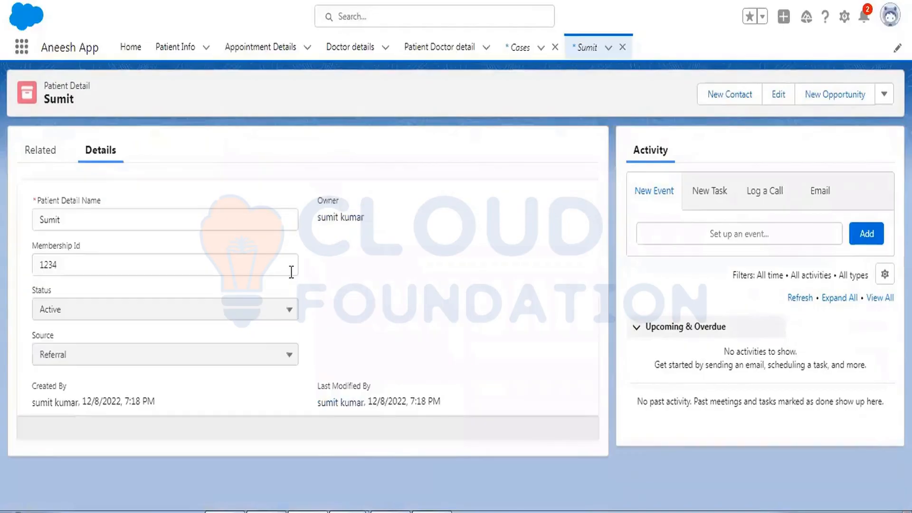
{"action": "left_click", "coordinate": [107, 311]}
{"action": "left_click", "coordinate": [74, 387]}
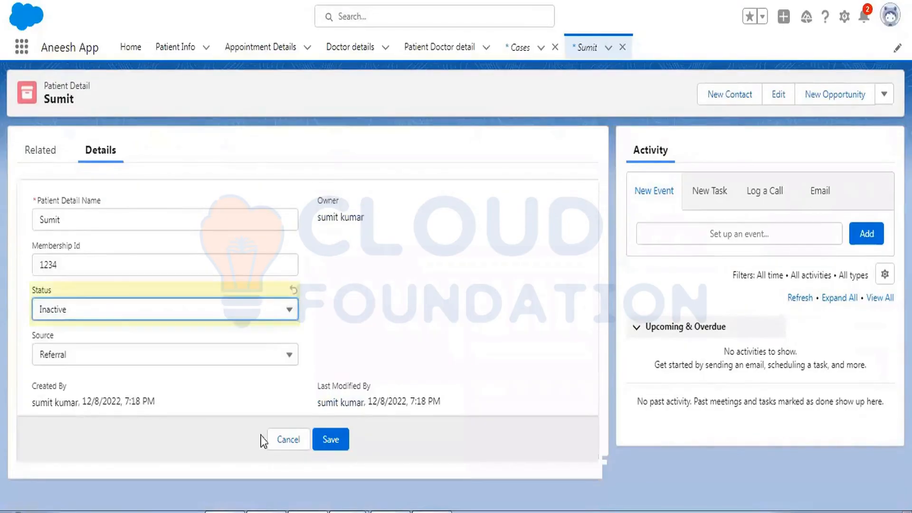
{"action": "left_click", "coordinate": [338, 443]}
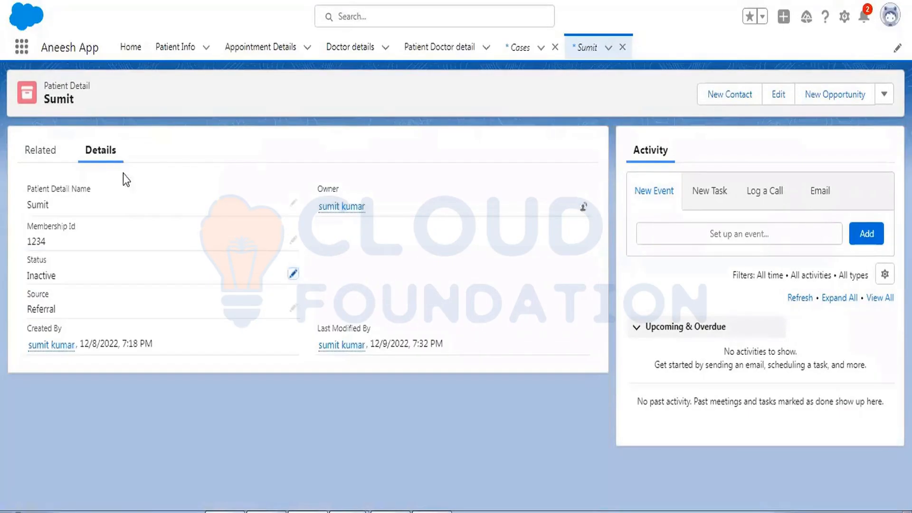
Step: Start a new case from the Cases list with origin Phone and the newly inactive patient as its Patient Detail
{"action": "left_click", "coordinate": [522, 47]}
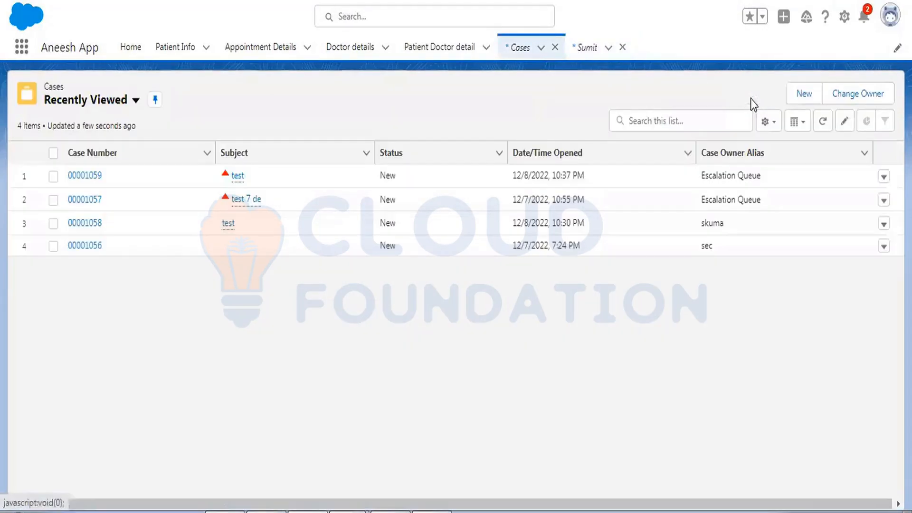
{"action": "left_click", "coordinate": [796, 94]}
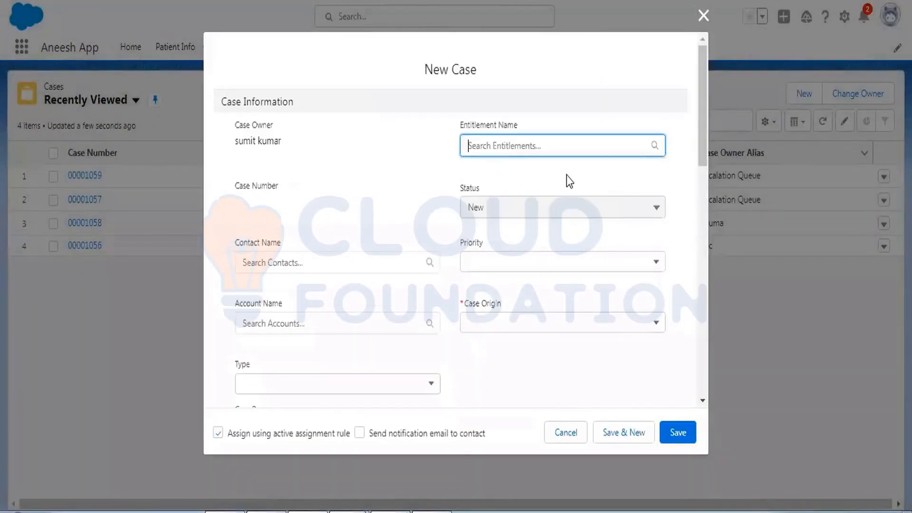
{"action": "left_click", "coordinate": [493, 320]}
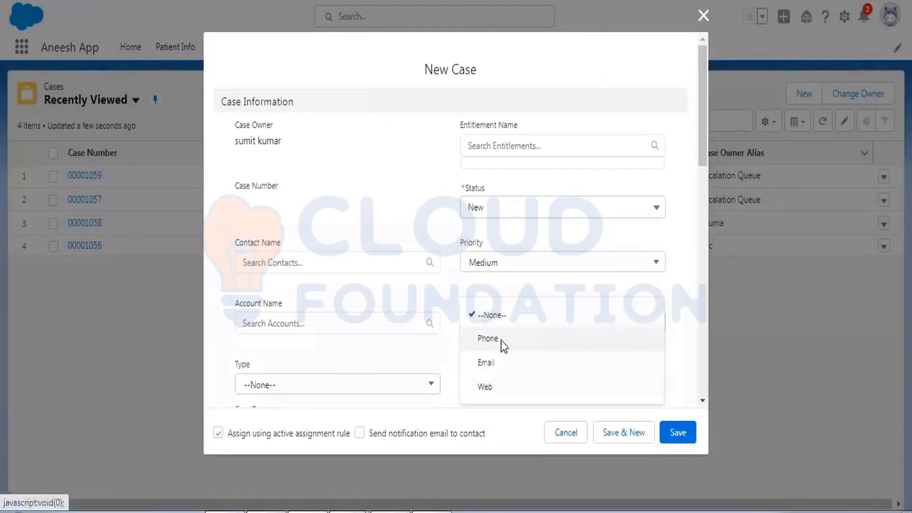
{"action": "left_click", "coordinate": [503, 345]}
{"action": "scroll", "coordinate": [589, 297], "scroll_direction": "down", "scroll_amount": 3}
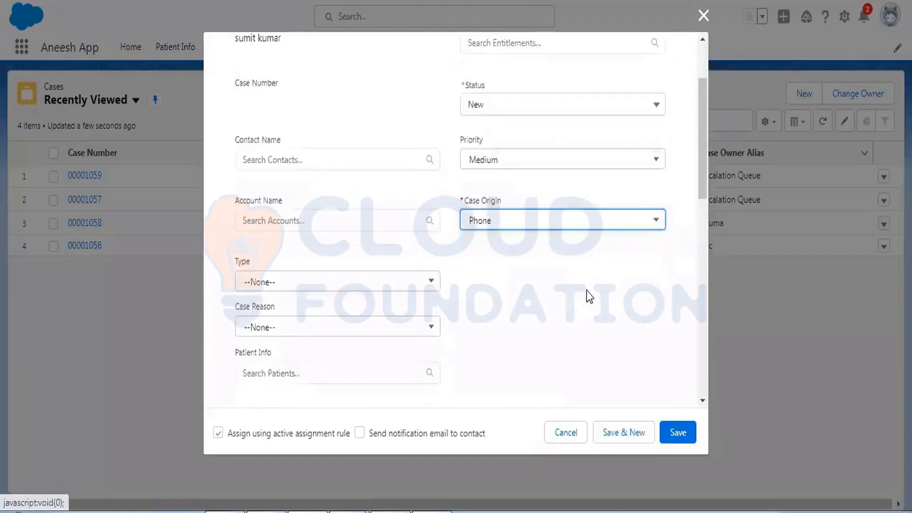
{"action": "scroll", "coordinate": [590, 297], "scroll_direction": "down", "scroll_amount": 5}
{"action": "left_click", "coordinate": [278, 271]}
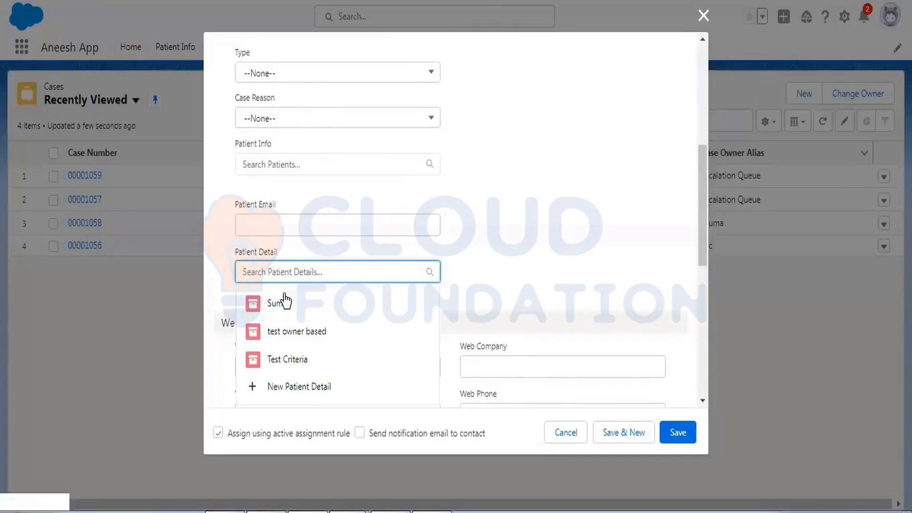
{"action": "left_click", "coordinate": [285, 303]}
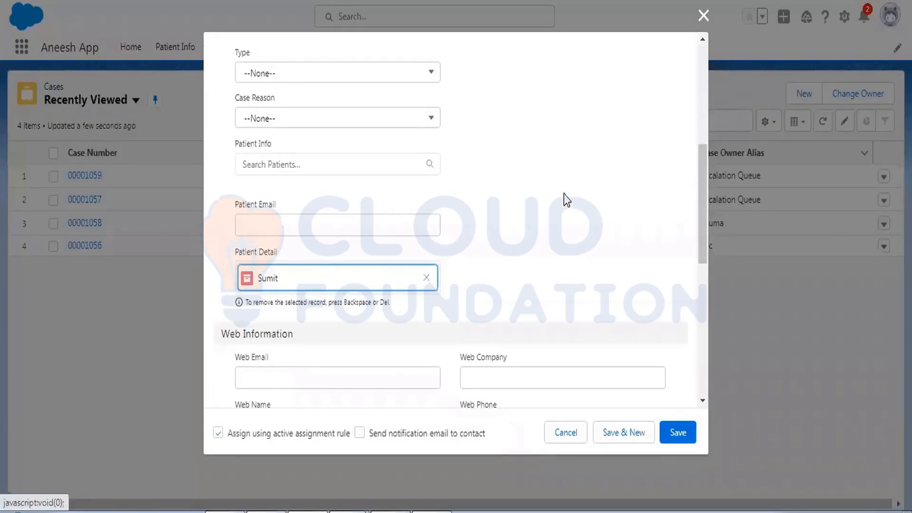
{"action": "scroll", "coordinate": [563, 183], "scroll_direction": "up", "scroll_amount": 5}
{"action": "scroll", "coordinate": [566, 182], "scroll_direction": "down", "scroll_amount": 1}
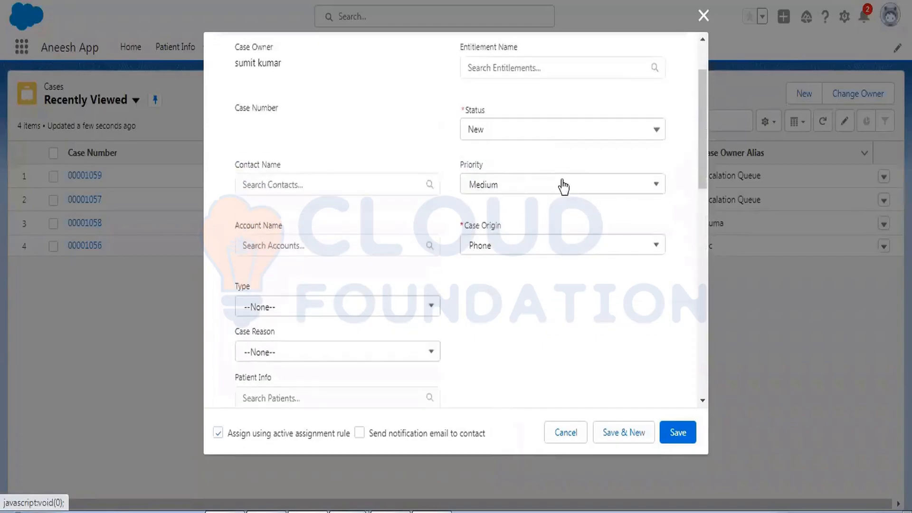
{"action": "scroll", "coordinate": [568, 182], "scroll_direction": "up", "scroll_amount": 2}
{"action": "scroll", "coordinate": [404, 159], "scroll_direction": "down", "scroll_amount": 6}
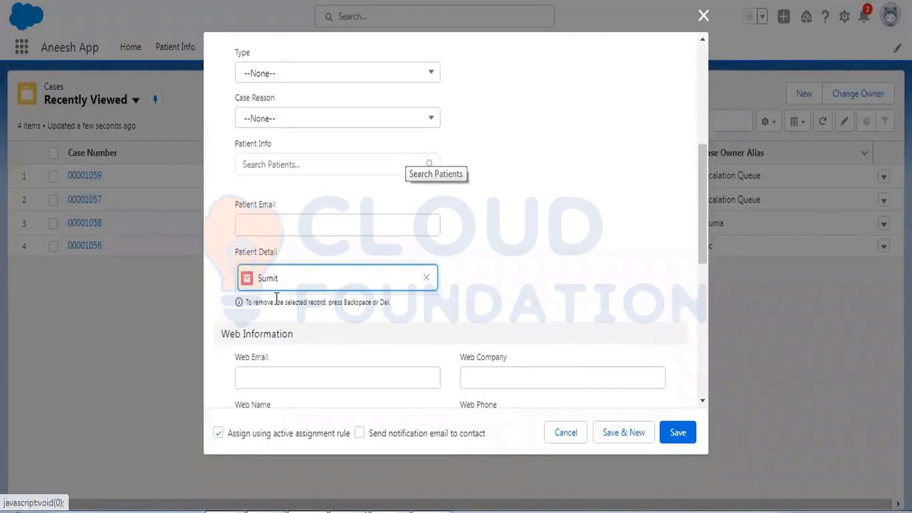
{"action": "scroll", "coordinate": [295, 234], "scroll_direction": "up", "scroll_amount": 5}
{"action": "scroll", "coordinate": [306, 369], "scroll_direction": "down", "scroll_amount": 5}
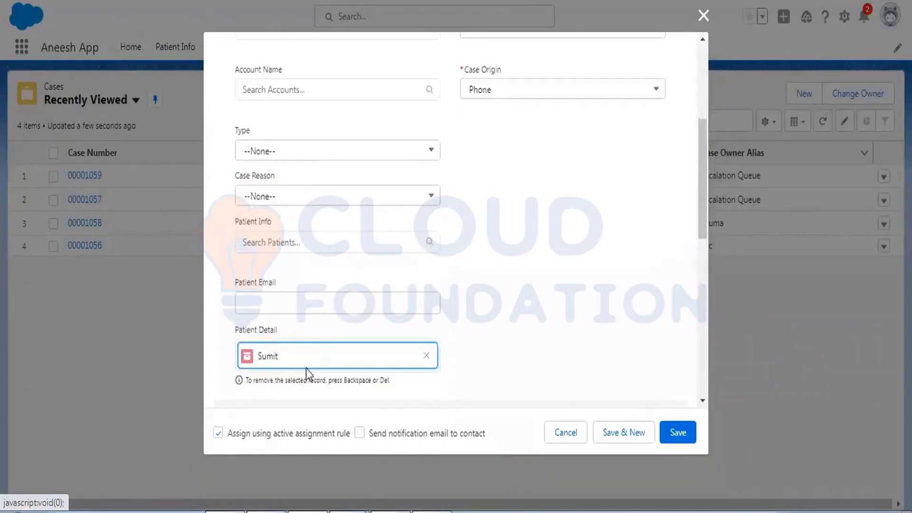